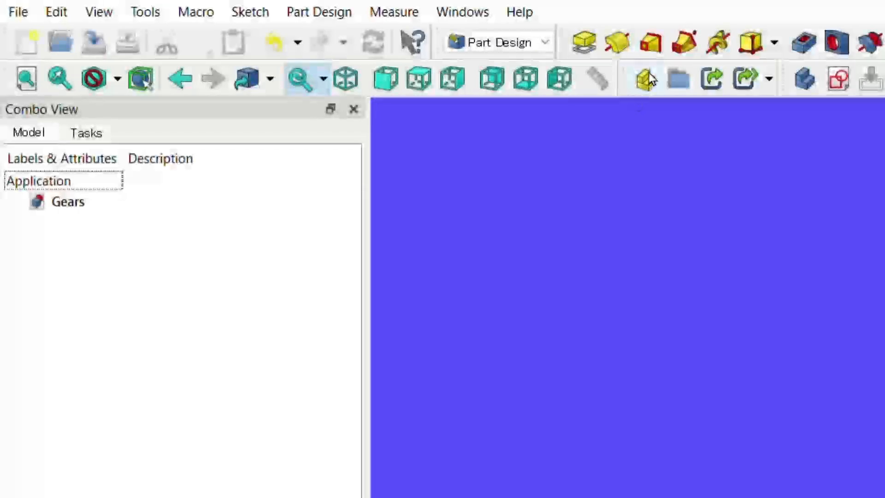
- Create a part with a new body inside it and add a crown gear to the body
{"action": "left_click", "coordinate": [648, 79]}
{"action": "left_click", "coordinate": [807, 80]}
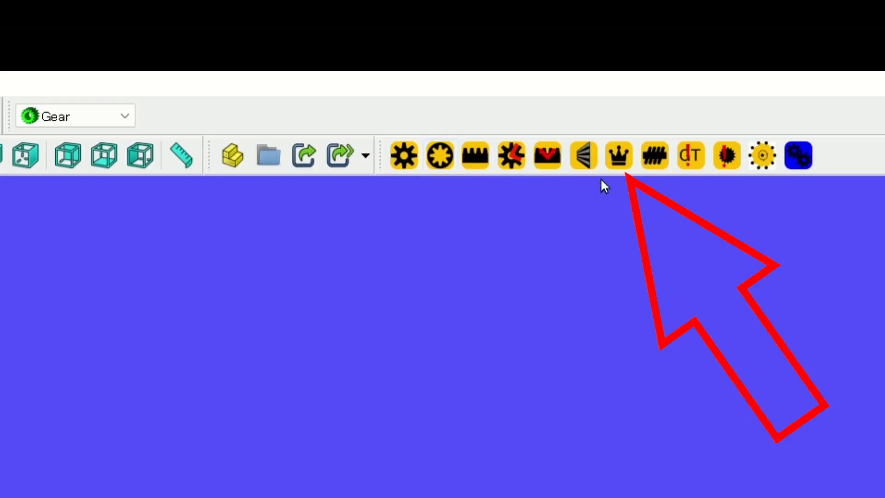
{"action": "left_click", "coordinate": [620, 158]}
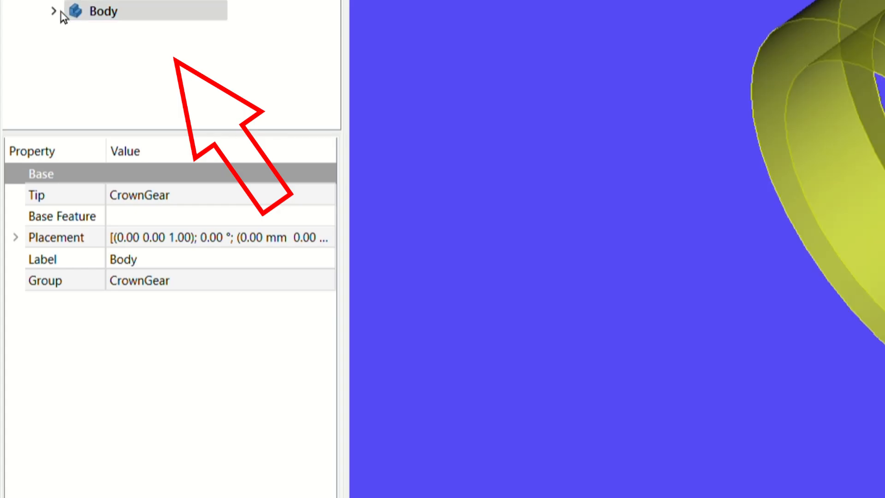
- Set the crown gear's other_teeth to 8, teeth to 22 and thickness to 1.40 mm
{"action": "left_click", "coordinate": [53, 10]}
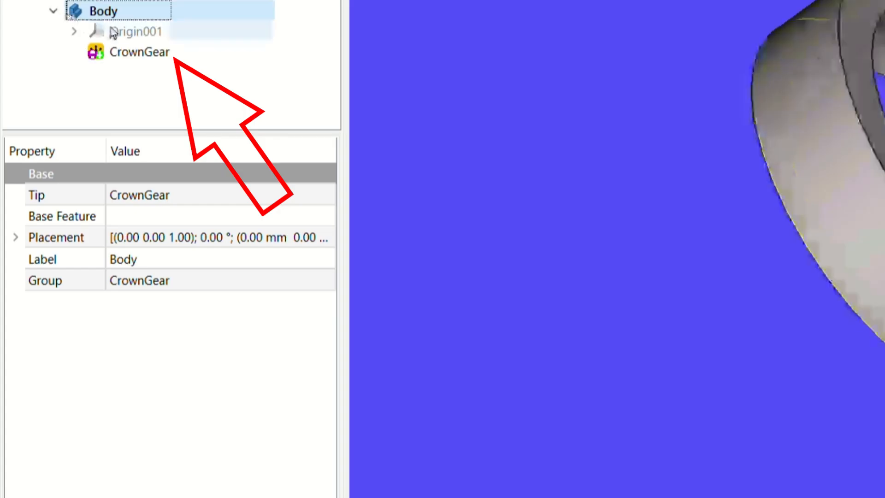
{"action": "left_click", "coordinate": [139, 51]}
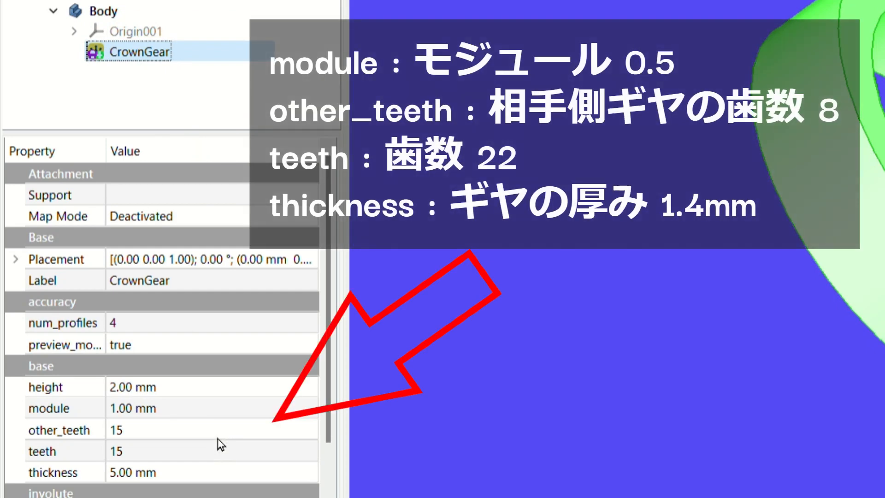
{"action": "left_click", "coordinate": [205, 435]}
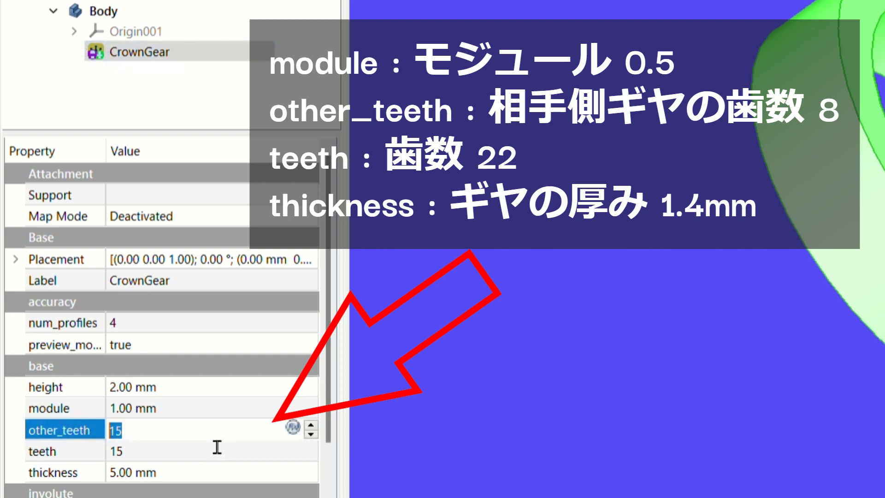
{"action": "type", "text": "8"}
{"action": "key", "text": "Return"}
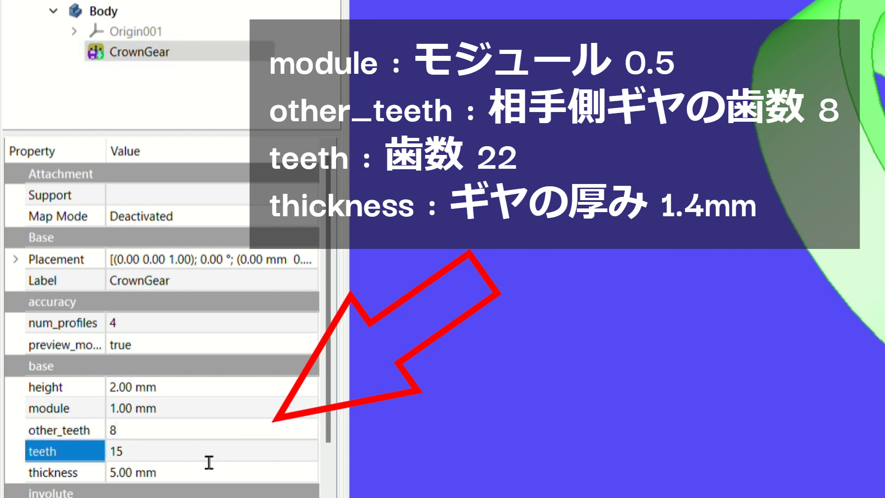
{"action": "left_click", "coordinate": [209, 460]}
{"action": "type", "text": "22"}
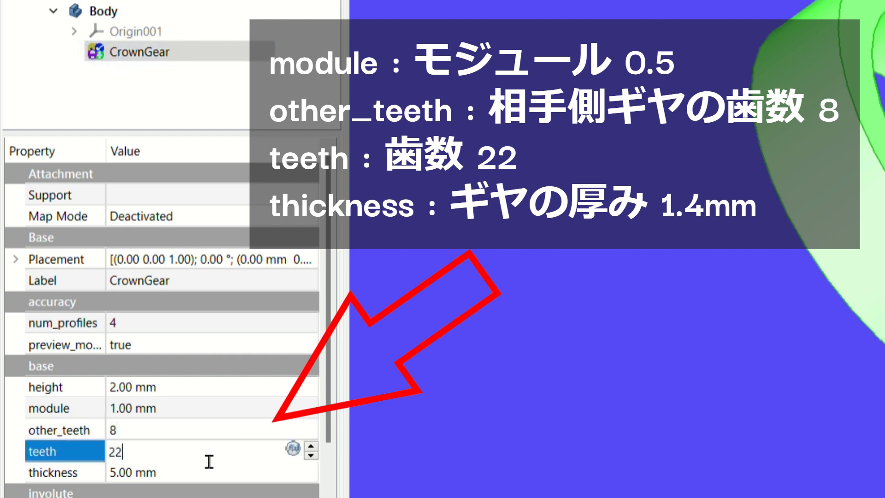
{"action": "left_click", "coordinate": [185, 473]}
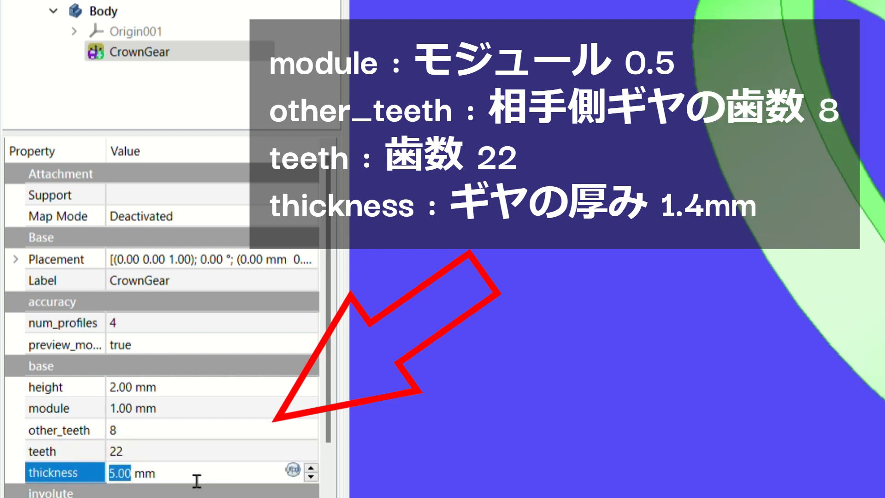
{"action": "type", "text": "1"}
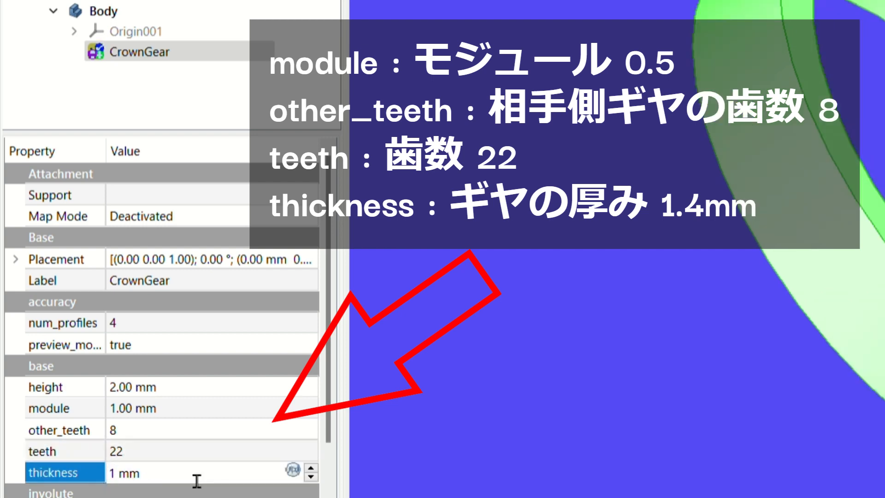
{"action": "type", "text": ".40"}
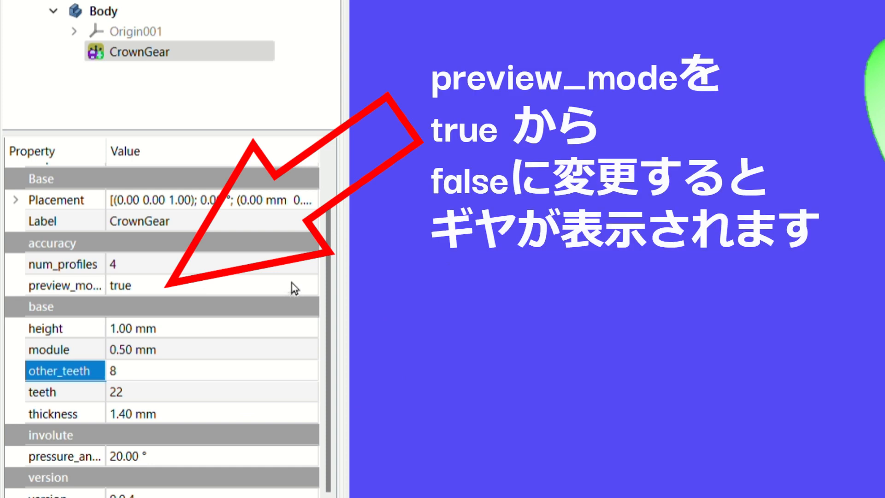
- Change the crown gear's preview_mode to false and clear the selection
{"action": "left_click", "coordinate": [294, 286]}
{"action": "left_click", "coordinate": [312, 285]}
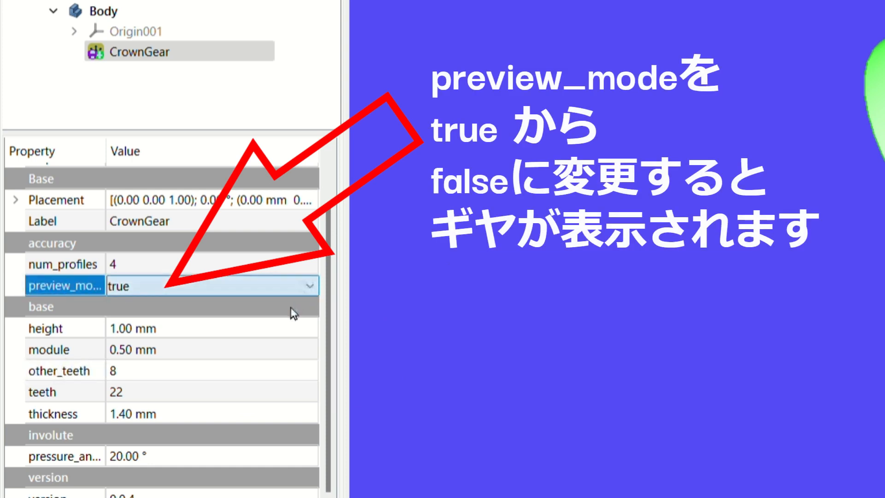
{"action": "key", "text": "Down"}
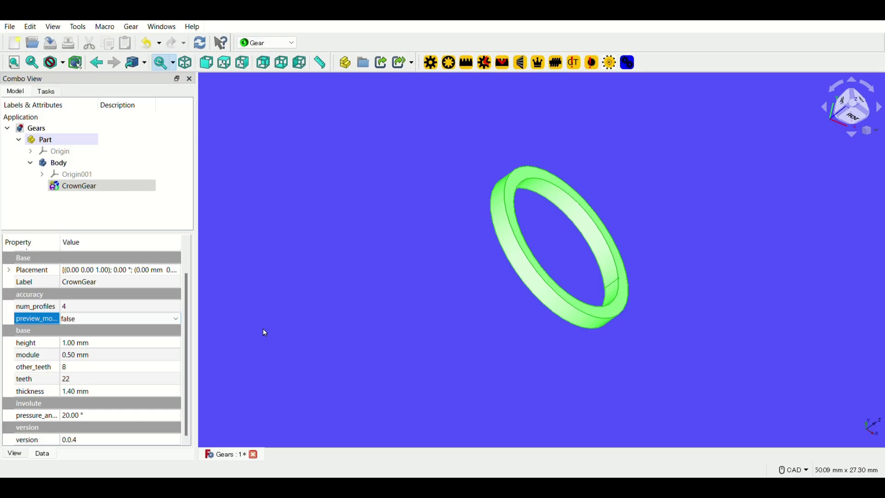
{"action": "left_click", "coordinate": [463, 303]}
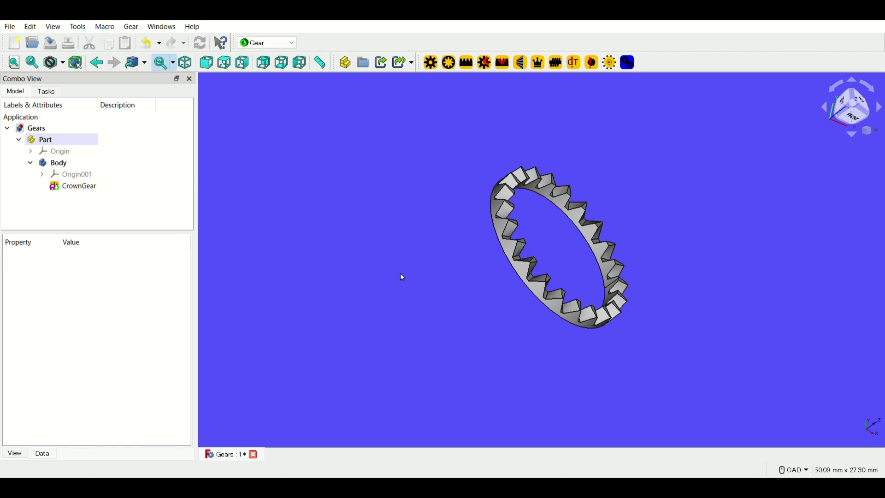
- Sketch a circle matching the outer rim on the crown gear's flat back face and pad it 1.4 mm
{"action": "middle_click_drag", "start_coordinate": [391, 316], "coordinate": [518, 278]}
{"action": "left_click", "coordinate": [515, 269]}
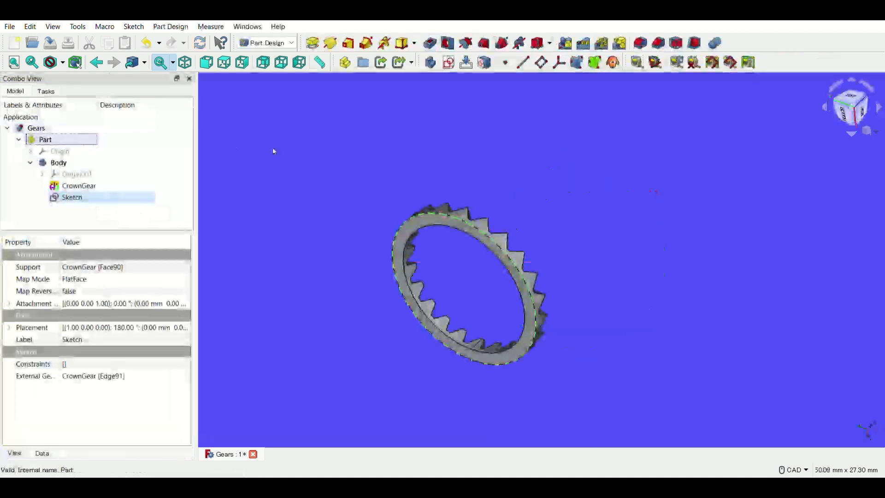
{"action": "left_click", "coordinate": [314, 43]}
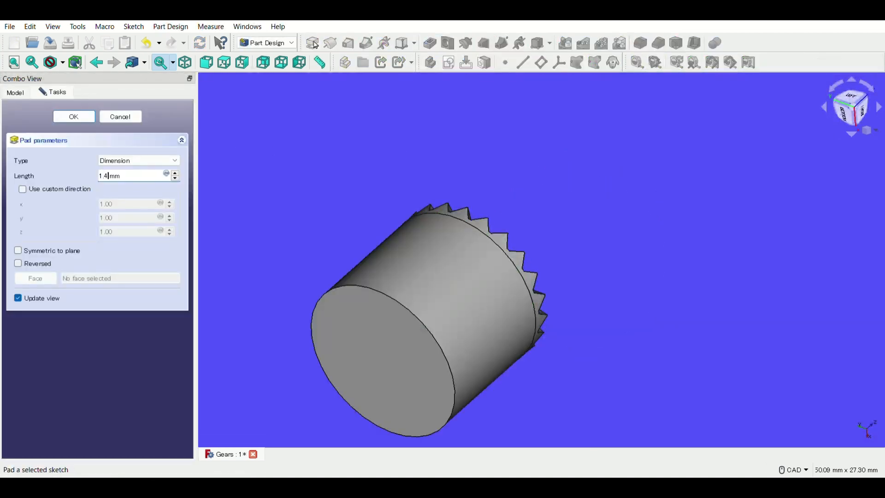
{"action": "key", "text": "Return"}
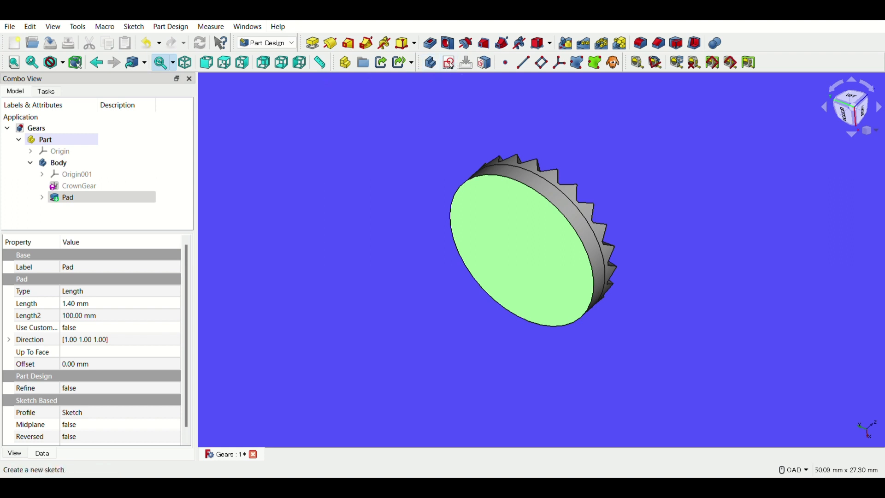
- Sketch a circle 4 mm in diameter, centred on the origin, on the back disc's outer face
{"action": "left_click", "coordinate": [451, 65]}
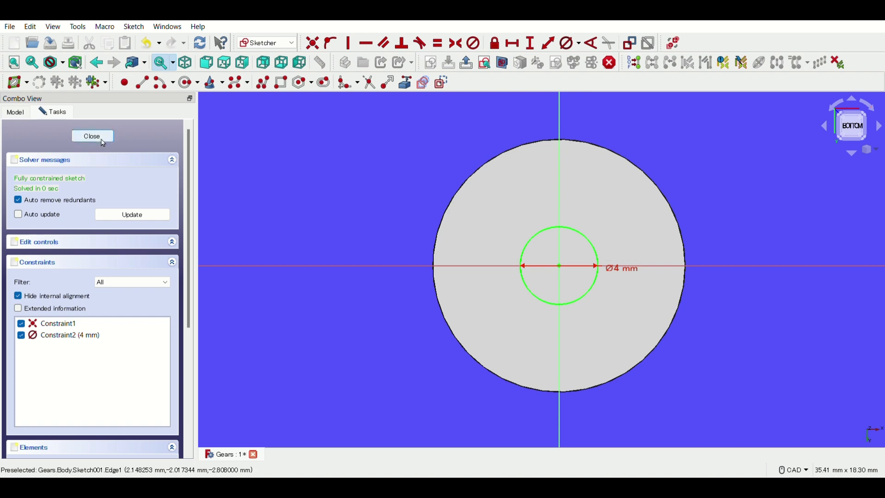
{"action": "left_click", "coordinate": [92, 136]}
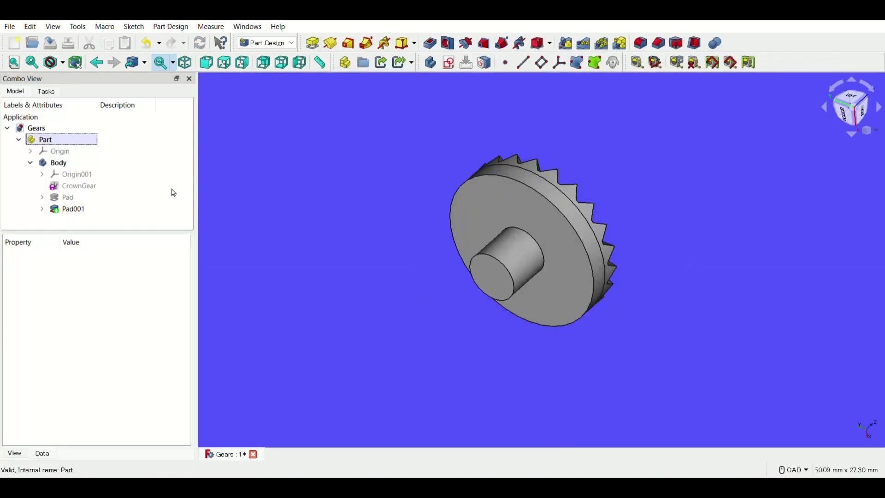
- On the disc's inner face, surrounded by the crown teeth, start a sketch and draw a circle centred on the origin
{"action": "middle_click_drag", "start_coordinate": [558, 177], "coordinate": [594, 311]}
{"action": "middle_click", "coordinate": [624, 155]}
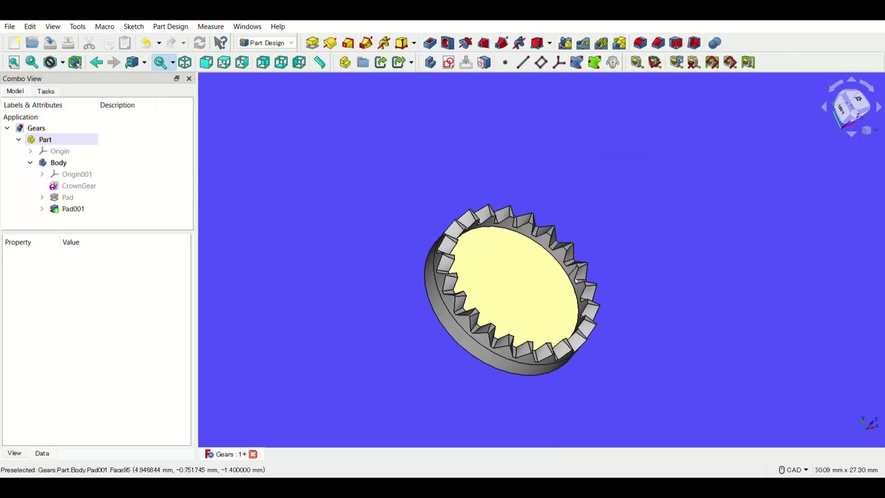
{"action": "middle_click_drag", "start_coordinate": [542, 259], "coordinate": [562, 338]}
{"action": "left_click", "coordinate": [497, 293]}
{"action": "left_click", "coordinate": [448, 62]}
{"action": "left_click", "coordinate": [185, 82]}
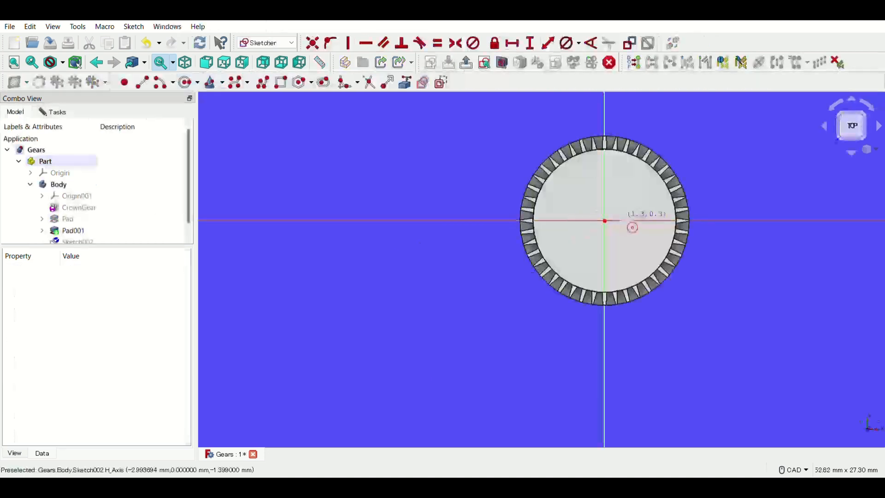
{"action": "left_click", "coordinate": [605, 221]}
{"action": "left_click", "coordinate": [638, 220]}
{"action": "right_click", "coordinate": [628, 200]}
{"action": "left_click", "coordinate": [628, 196]}
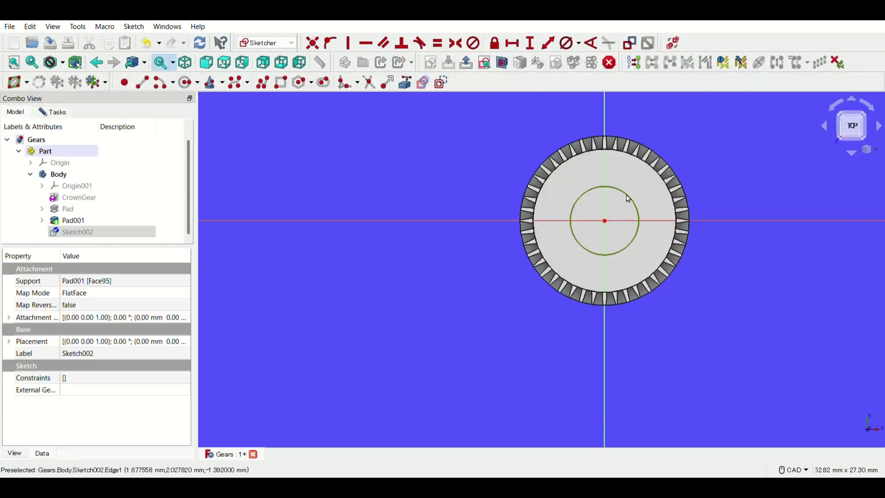
- Constrain the circle's diameter to 5 mm and close the sketch
{"action": "left_click", "coordinate": [566, 43]}
{"action": "type", "text": "5"}
{"action": "key", "text": "Return"}
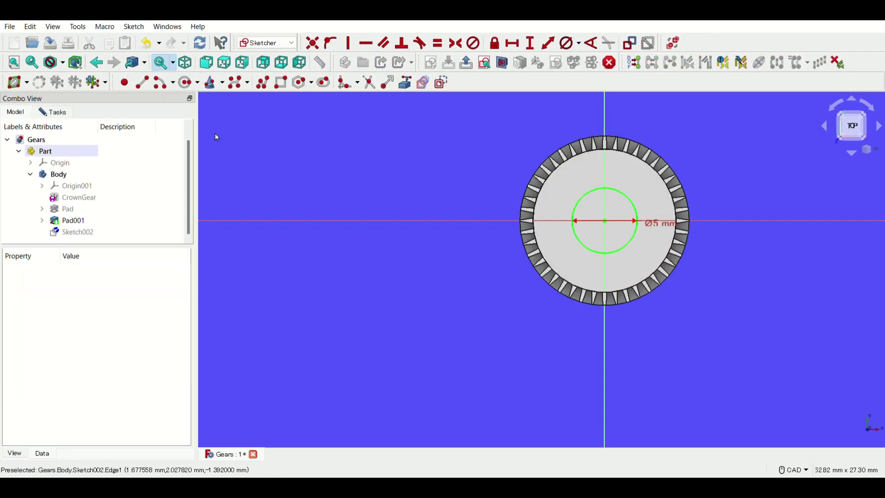
{"action": "left_click", "coordinate": [55, 113]}
{"action": "left_click", "coordinate": [96, 139]}
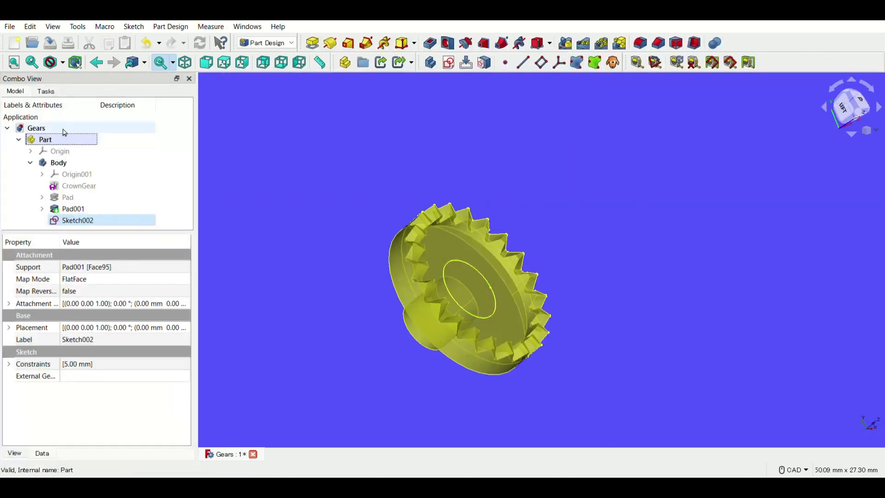
- Pad the 5 mm circle by 5.4 mm to form a shaft on the toothed side
{"action": "left_click", "coordinate": [312, 43]}
{"action": "type", "text": "5.4"}
{"action": "key", "text": "Return"}
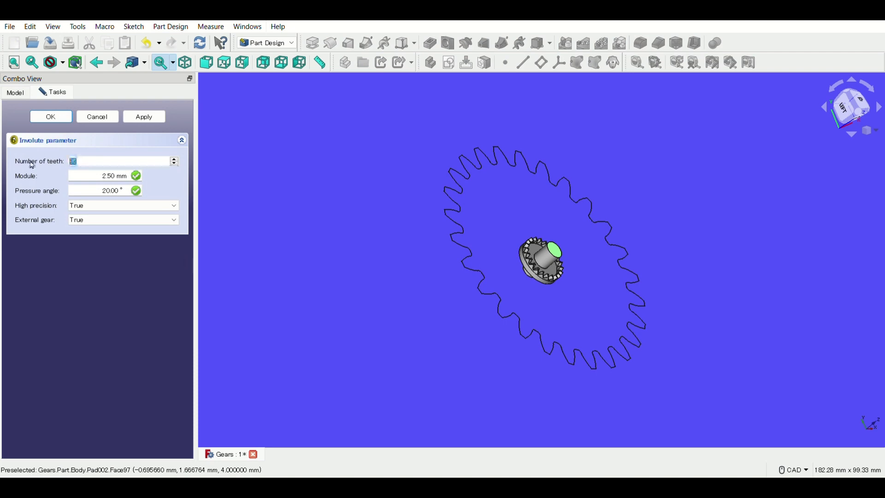
- Define the involute gear profile with 8 teeth and a 0.5 mm module, and pad it into a solid pinion
{"action": "type", "text": "8"}
{"action": "left_click_drag", "start_coordinate": [97, 178], "coordinate": [157, 176]}
{"action": "type", "text": "0.5"}
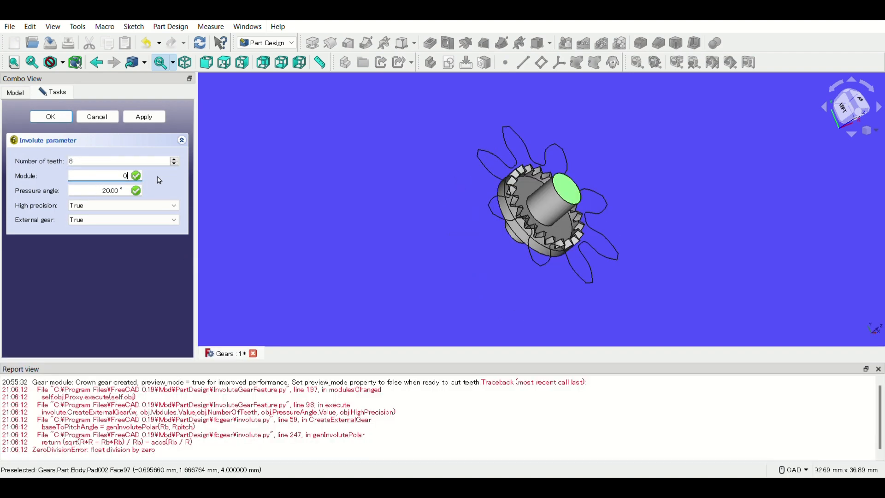
{"action": "key", "text": "Return"}
{"action": "left_click", "coordinate": [313, 44]}
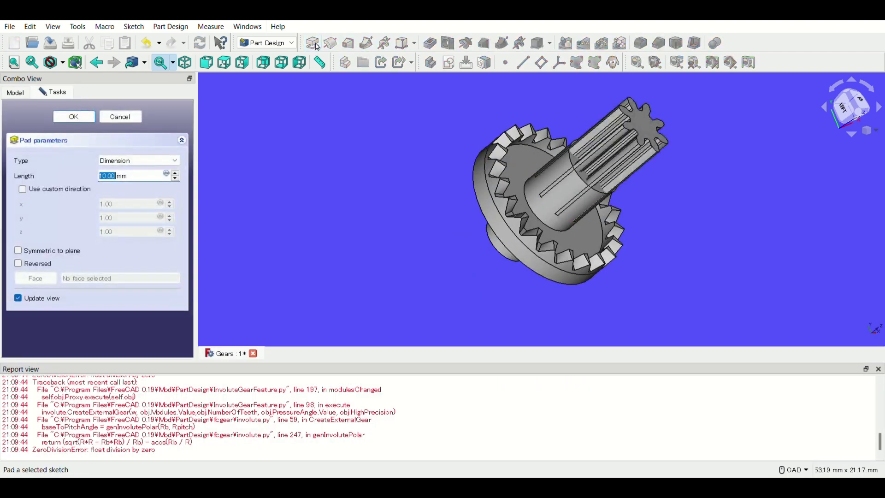
{"action": "key", "text": "Return"}
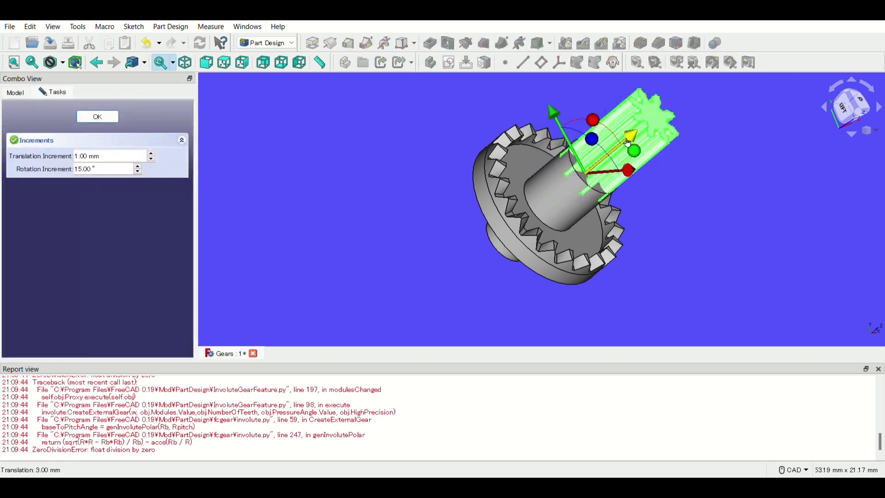
- Examine the joint between the pinion and the cylindrical shaft closely in the front view
{"action": "key", "text": "1"}
{"action": "scroll", "coordinate": [611, 133], "scroll_direction": "up", "scroll_amount": 3}
{"action": "scroll", "coordinate": [609, 129], "scroll_direction": "up", "scroll_amount": 2}
{"action": "scroll", "coordinate": [607, 142], "scroll_direction": "down", "scroll_amount": 2}
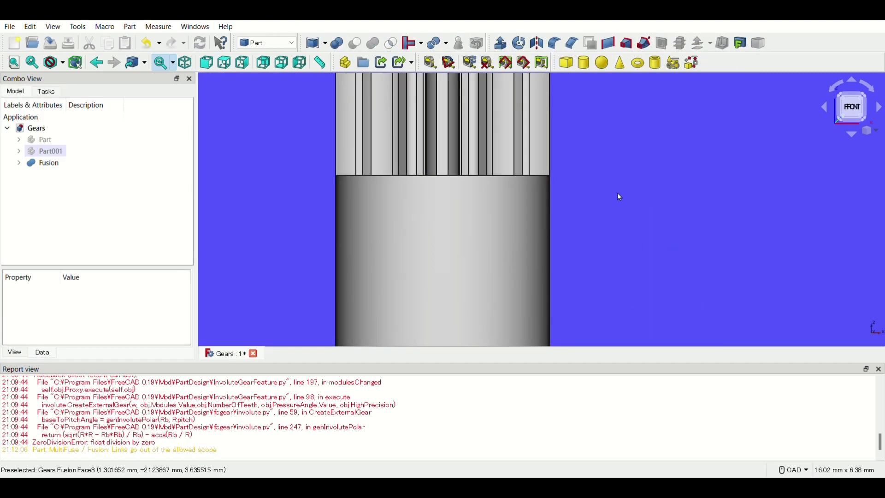
{"action": "scroll", "coordinate": [618, 195], "scroll_direction": "down", "scroll_amount": 3}
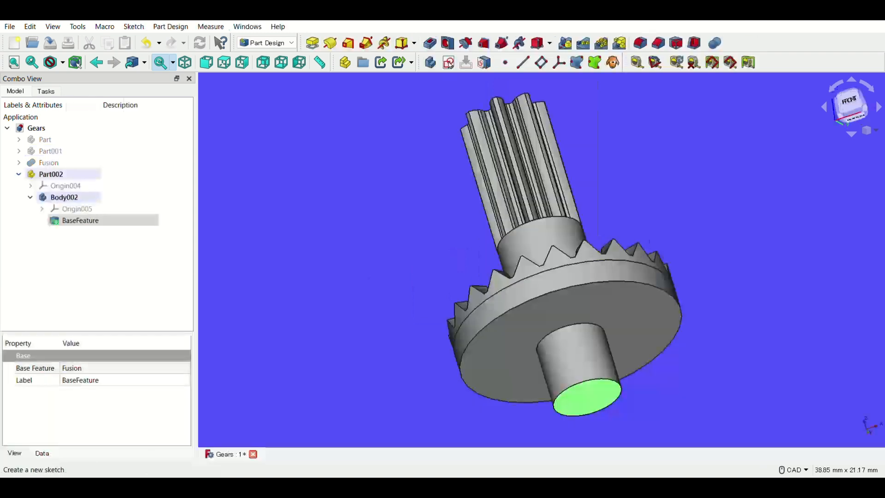
- Section the fused gear with a pocketed rectangle sketched over half of the stub shaft's end face, and start a vertical dimension on the section
{"action": "left_click", "coordinate": [448, 62]}
{"action": "left_click", "coordinate": [281, 82]}
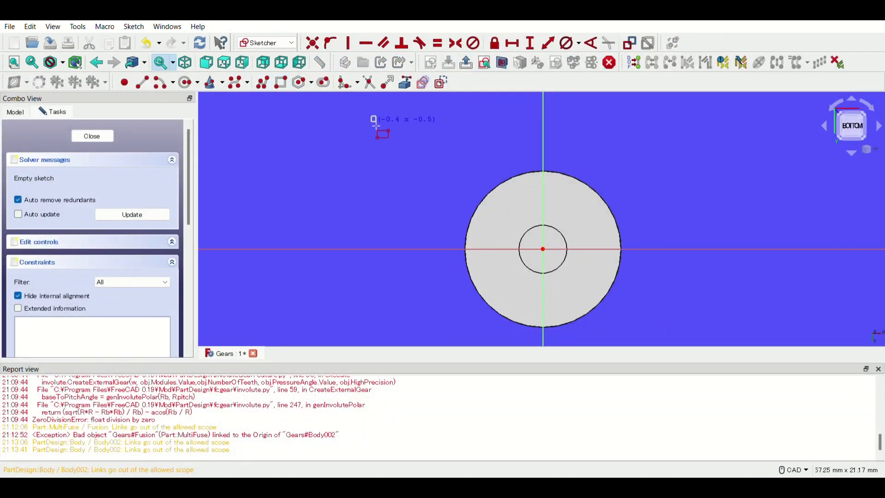
{"action": "left_click", "coordinate": [377, 116]}
{"action": "left_click", "coordinate": [756, 248]}
{"action": "left_click", "coordinate": [92, 136]}
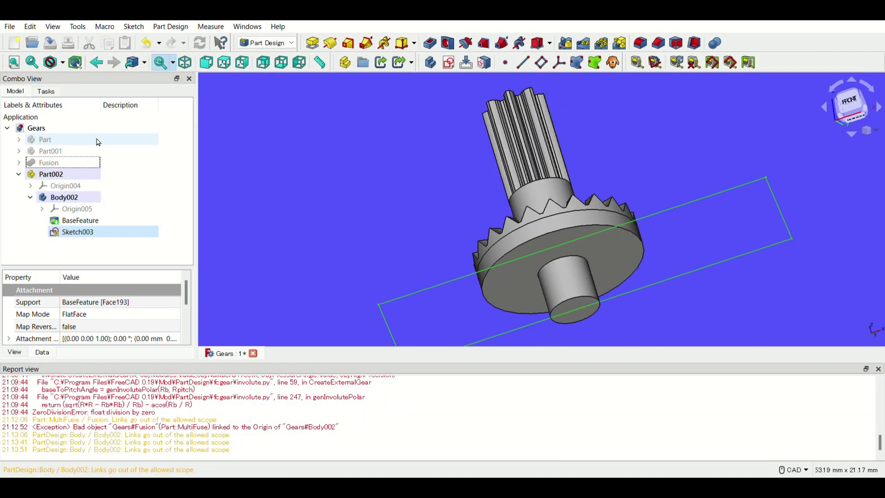
{"action": "left_click", "coordinate": [430, 43]}
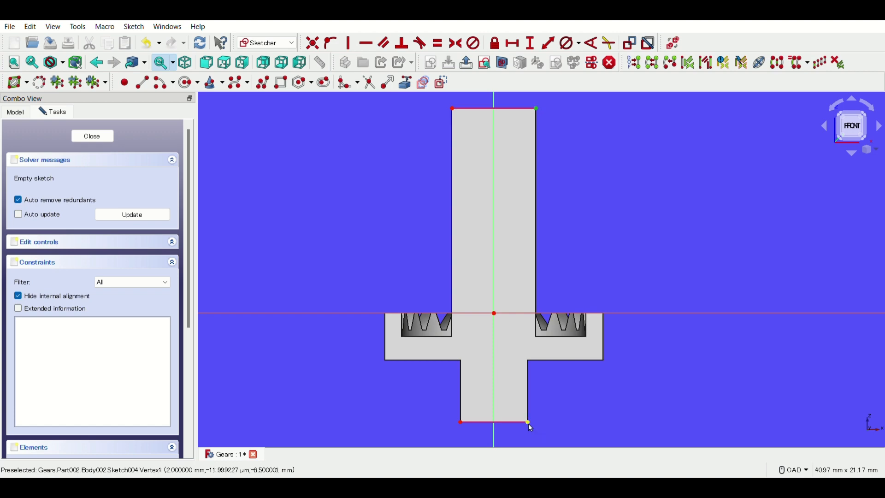
{"action": "left_click", "coordinate": [531, 43]}
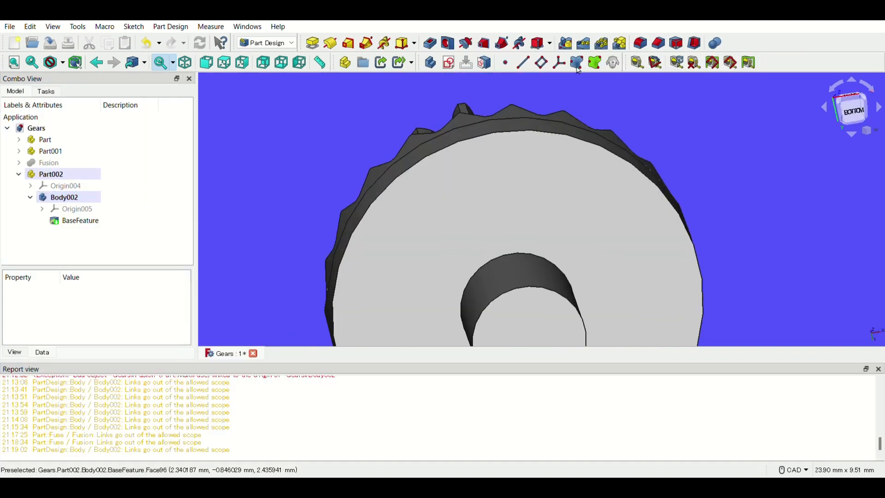
- Sketch a rectangle covering one half of the gear on the disc's back face and pocket it to expose the cross-section
{"action": "left_click", "coordinate": [381, 217]}
{"action": "left_click", "coordinate": [449, 63]}
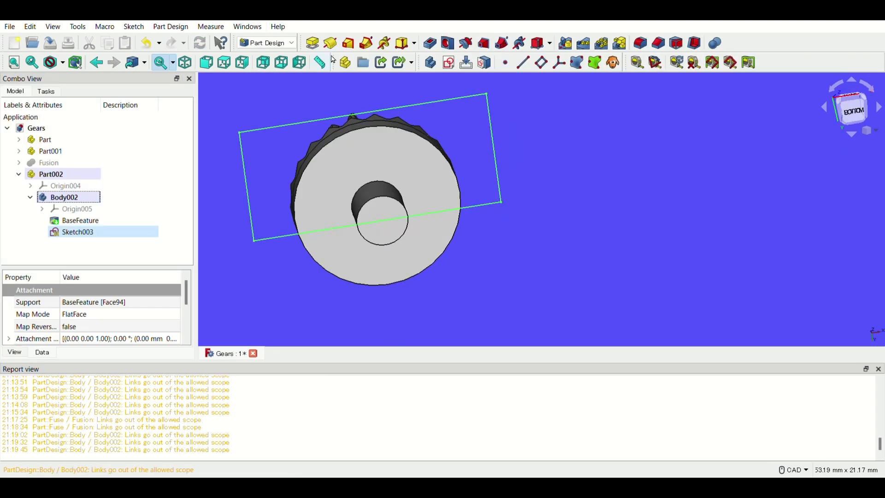
{"action": "left_click", "coordinate": [430, 42]}
{"action": "left_click", "coordinate": [65, 114]}
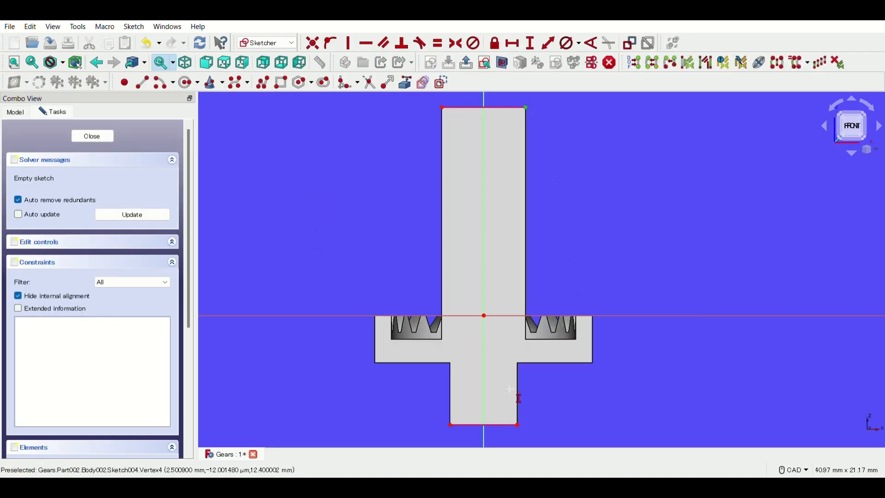
- Dimension the vertical distance on the section from the long shaft's end to the stub shaft's end
{"action": "left_click", "coordinate": [524, 431]}
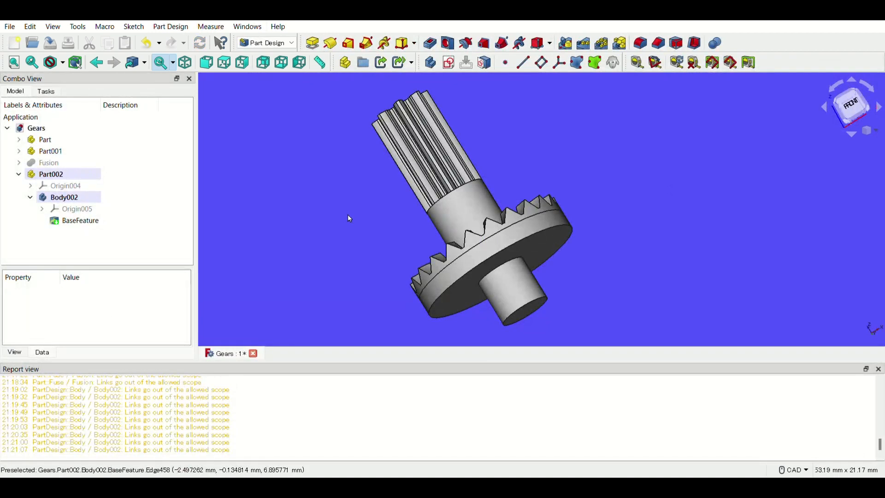
- Sketch a circle about 1.84 mm in diameter, centred on the stub shaft's end face, and constrain its diameter
{"action": "middle_click_drag", "start_coordinate": [350, 219], "coordinate": [530, 194]}
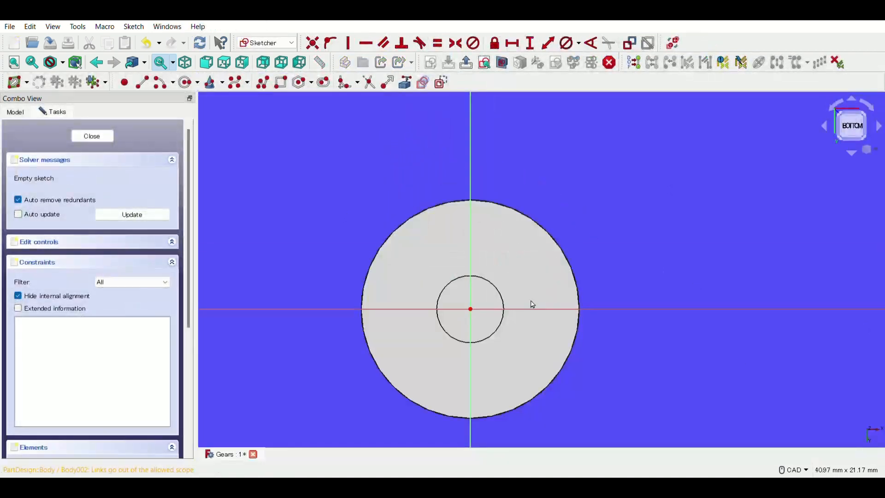
{"action": "scroll", "coordinate": [530, 304], "scroll_direction": "up", "scroll_amount": 3}
{"action": "left_click", "coordinate": [189, 82]}
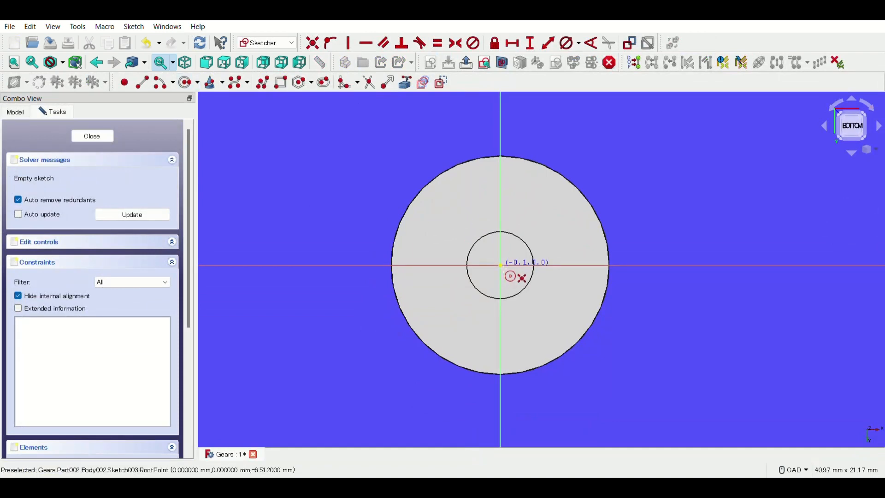
{"action": "left_click", "coordinate": [500, 265]}
{"action": "left_click", "coordinate": [514, 257]}
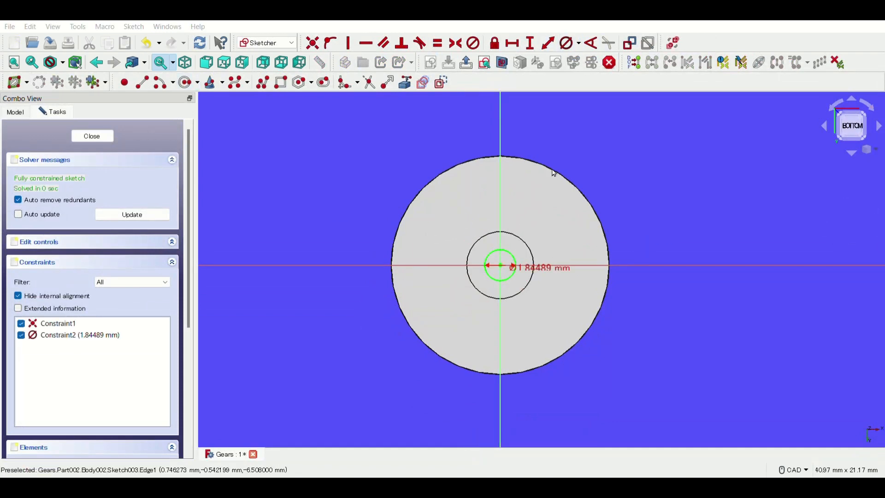
{"action": "left_click", "coordinate": [92, 136]}
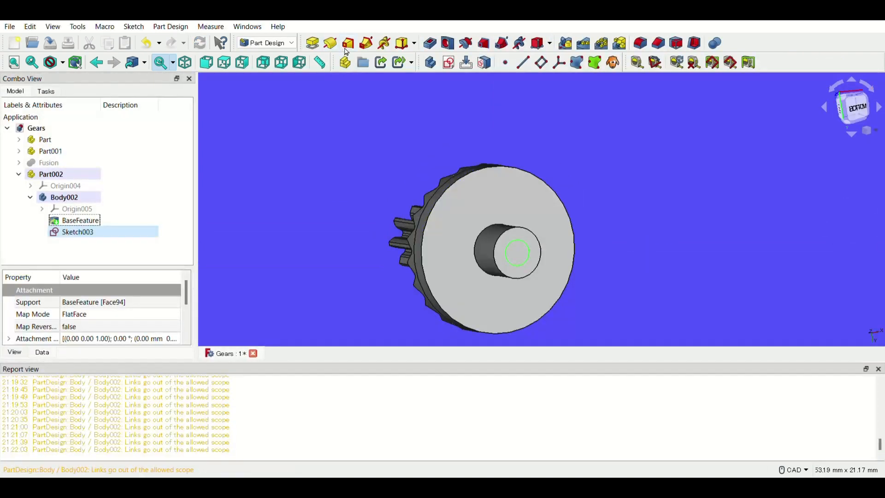
- Pocket the circle through the whole gear to make a central bore, and close the report view
{"action": "left_click", "coordinate": [421, 46]}
{"action": "left_click", "coordinate": [65, 114]}
{"action": "middle_click_drag", "start_coordinate": [416, 142], "coordinate": [553, 138]}
{"action": "left_click", "coordinate": [878, 369]}
{"action": "middle_click_drag", "start_coordinate": [608, 320], "coordinate": [713, 315]}
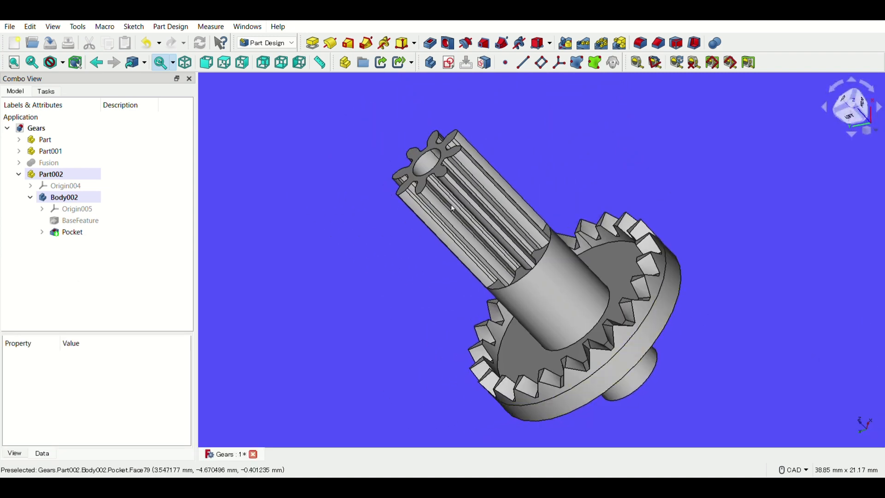
- Collapse Part002 in the model tree and select Part002, Part and Part001 in turn
{"action": "left_click", "coordinate": [19, 175]}
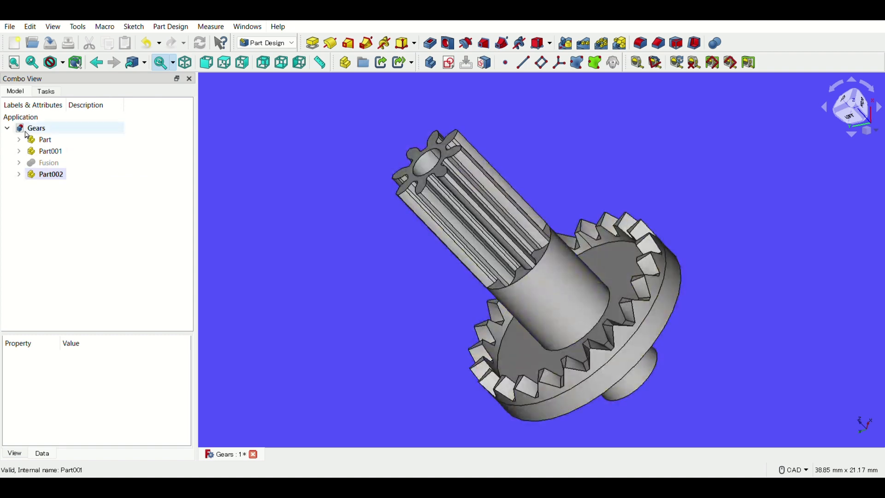
{"action": "left_click", "coordinate": [115, 174]}
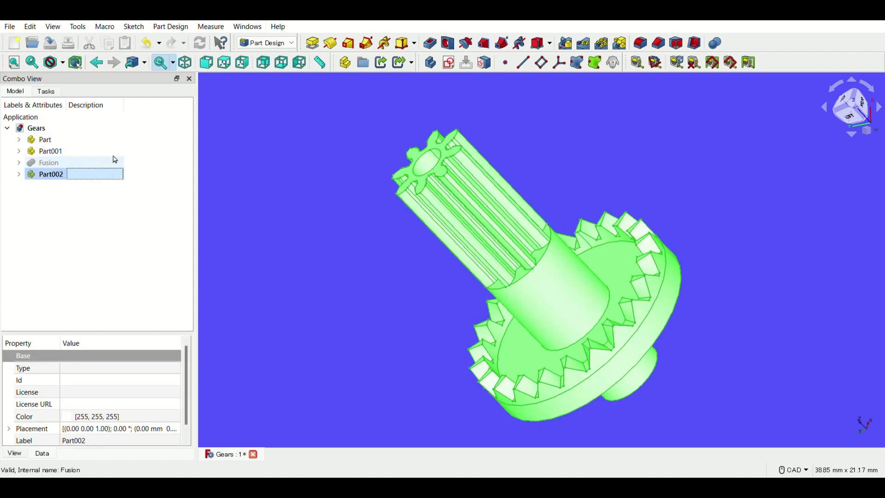
{"action": "left_click", "coordinate": [113, 139]}
{"action": "left_click", "coordinate": [59, 152]}
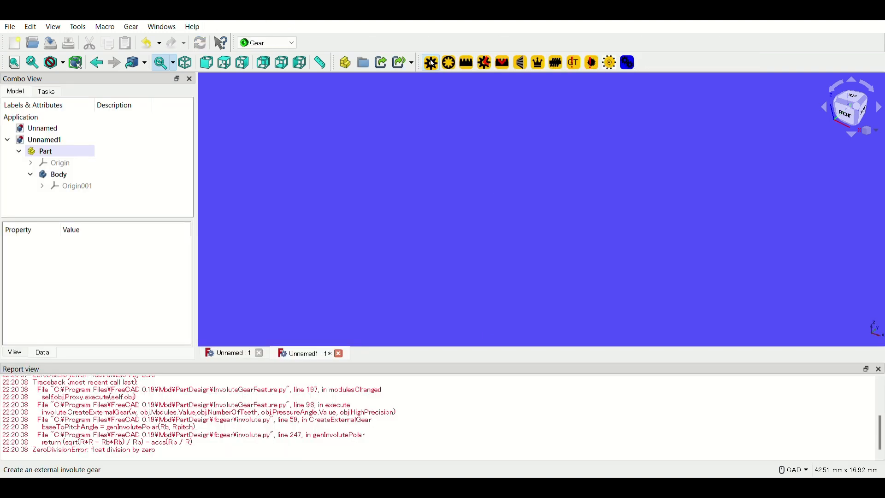
- Create an external involute gear in the new document's Body and select it for editing
{"action": "left_click", "coordinate": [431, 62]}
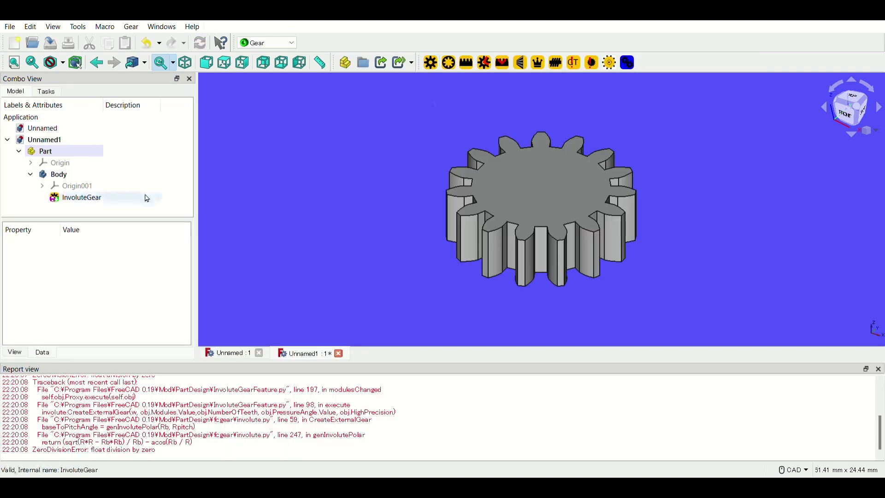
{"action": "left_click", "coordinate": [110, 200]}
{"action": "double_click", "coordinate": [110, 198]}
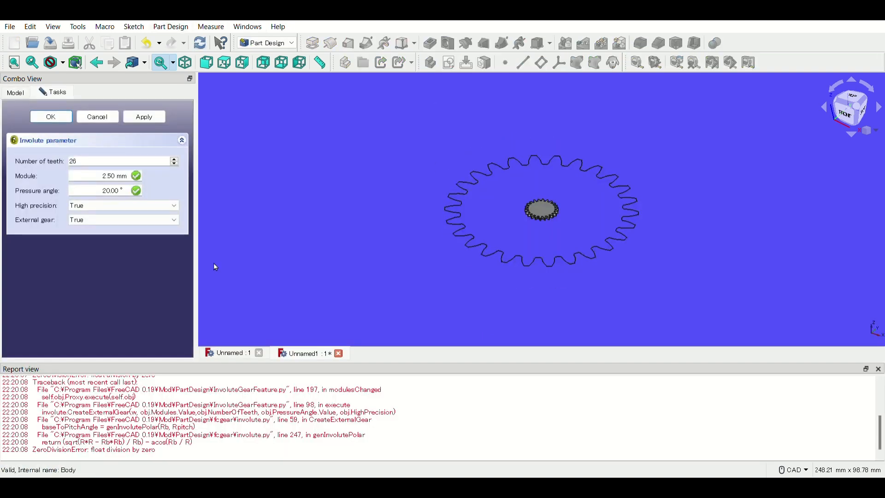
- Try to define an involute gear profile with 8 teeth and a 0.5 mm module
{"action": "key", "text": "BackSpace"}
{"action": "key", "text": "BackSpace"}
{"action": "type", "text": "8"}
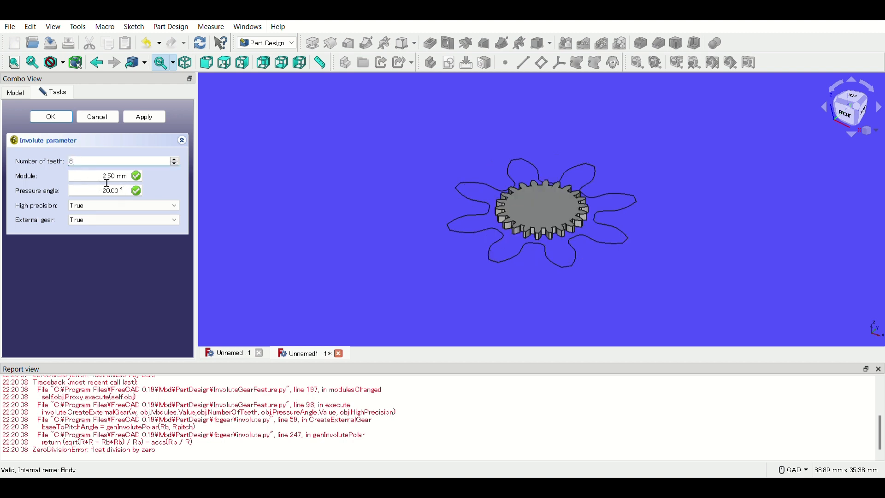
{"action": "key", "text": "Tab"}
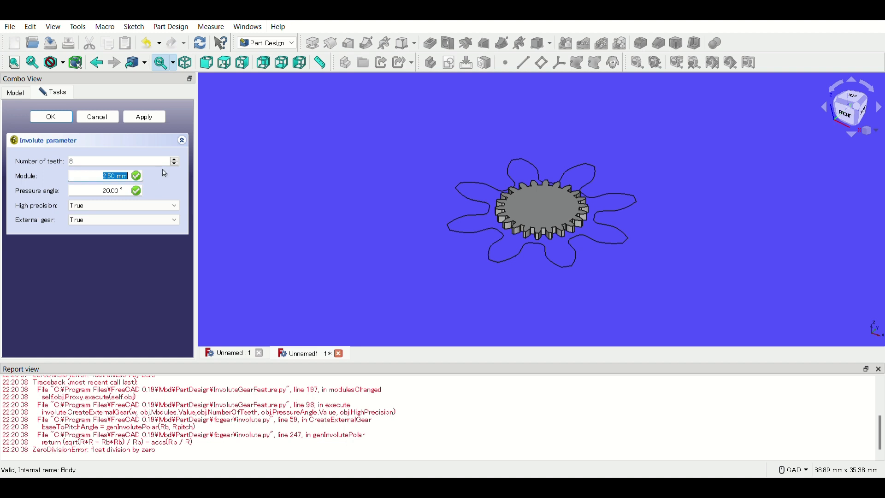
{"action": "type", "text": "0.5"}
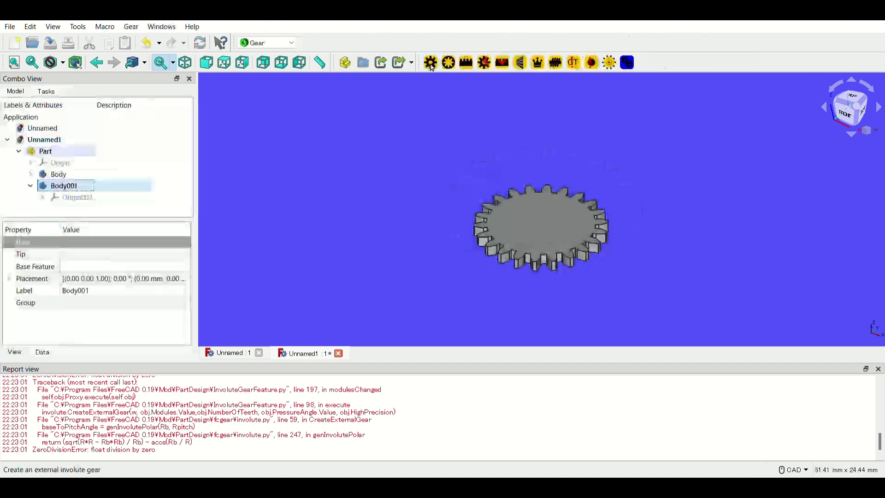
- Create a second involute gear in Body001 with a 0.5 mm module, 8 teeth and a height of 7.2 mm
{"action": "left_click", "coordinate": [431, 64]}
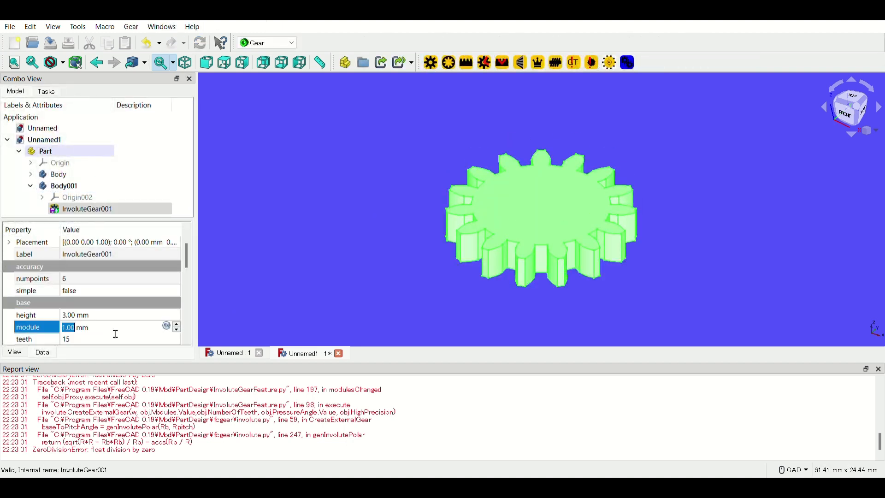
{"action": "type", "text": "0.5"}
{"action": "left_click", "coordinate": [100, 340]}
{"action": "type", "text": "8"}
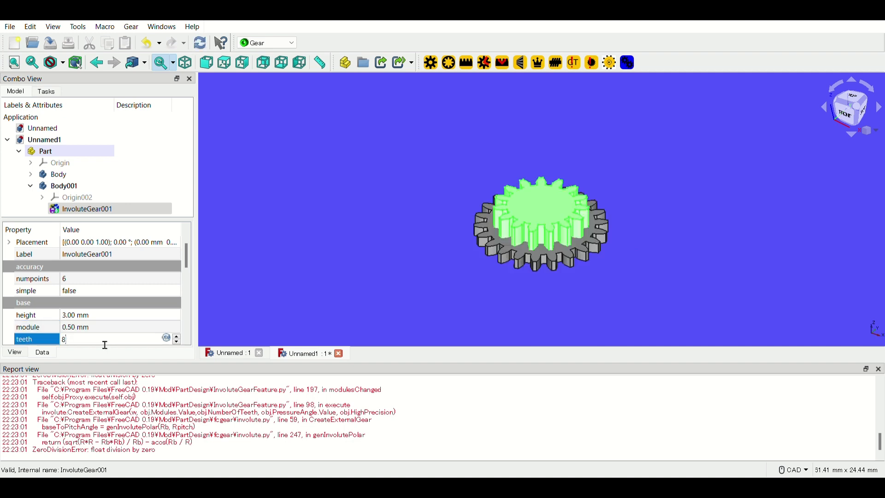
{"action": "key", "text": "Return"}
{"action": "scroll", "coordinate": [191, 277], "scroll_direction": "down", "scroll_amount": 1}
{"action": "key", "text": "Return"}
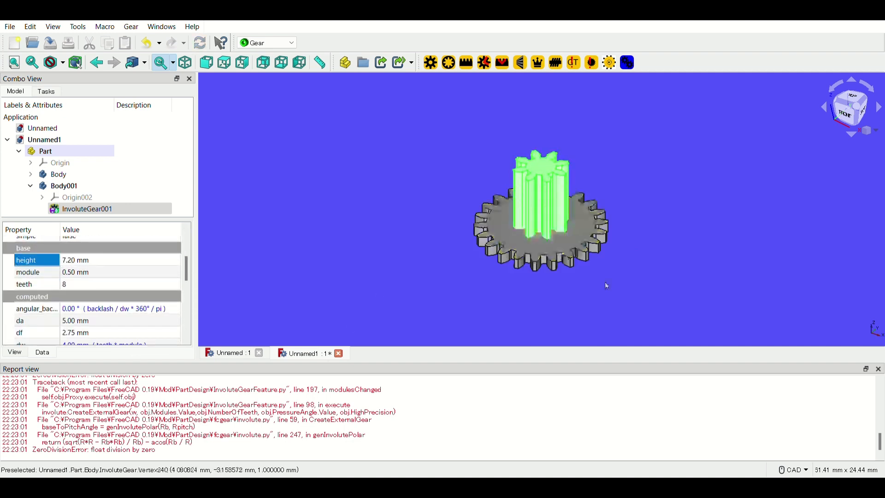
- Sketch a 5.2 mm diameter circle centred on the large gear's upper face and pad it into a collar around the pinion
{"action": "left_click", "coordinate": [638, 295]}
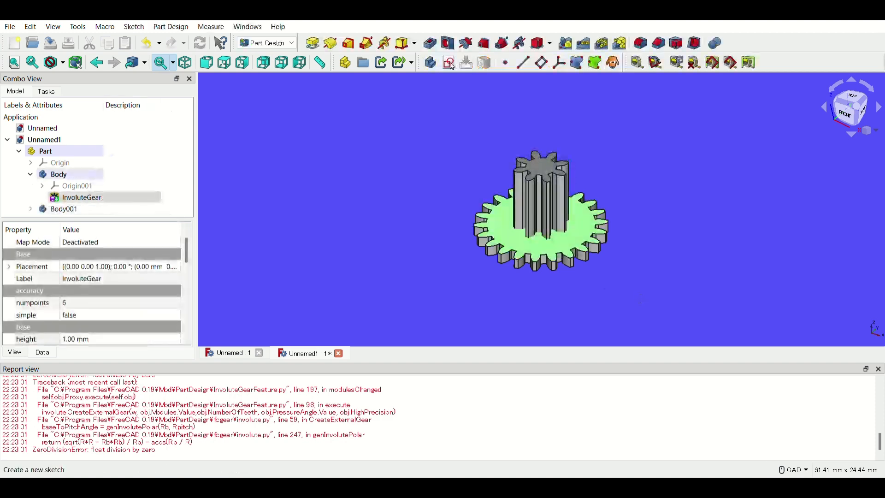
{"action": "left_click", "coordinate": [452, 64]}
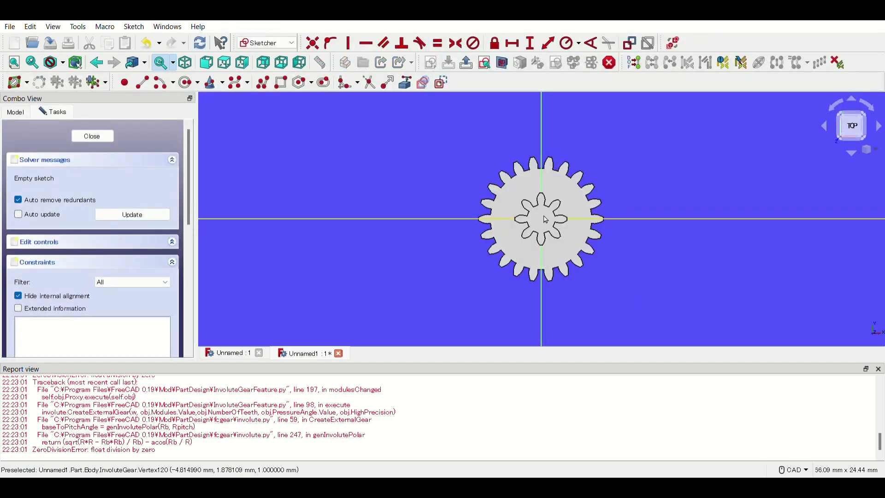
{"action": "scroll", "coordinate": [538, 214], "scroll_direction": "up", "scroll_amount": 4}
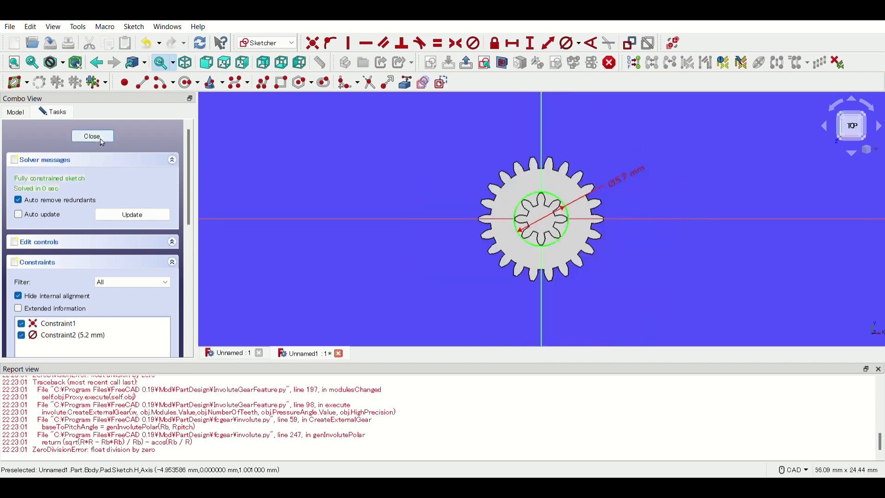
{"action": "left_click", "coordinate": [93, 137]}
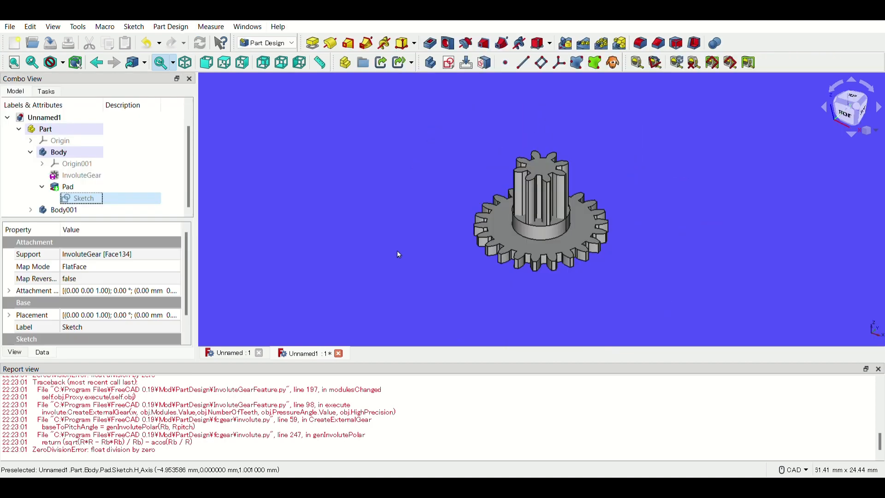
{"action": "left_click", "coordinate": [655, 272]}
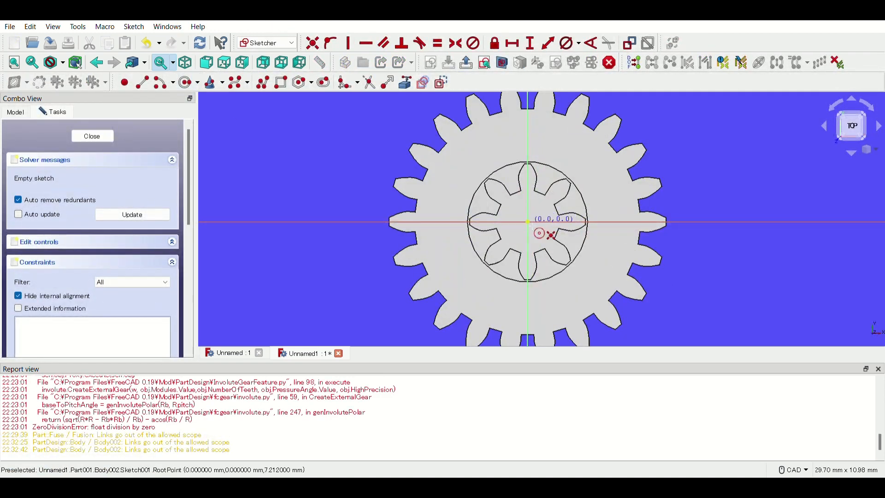
- Sketch a circle about 2.42 mm in diameter, centred on the pinion's end face, and constrain its diameter
{"action": "left_click", "coordinate": [528, 222]}
{"action": "left_click", "coordinate": [548, 241]}
{"action": "right_click", "coordinate": [678, 198]}
{"action": "left_click", "coordinate": [552, 208]}
{"action": "left_click", "coordinate": [569, 45]}
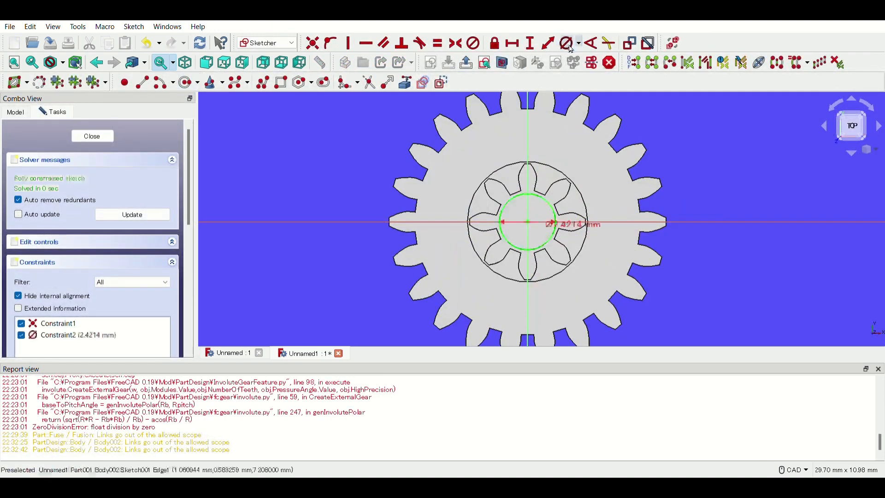
{"action": "left_click", "coordinate": [92, 136]}
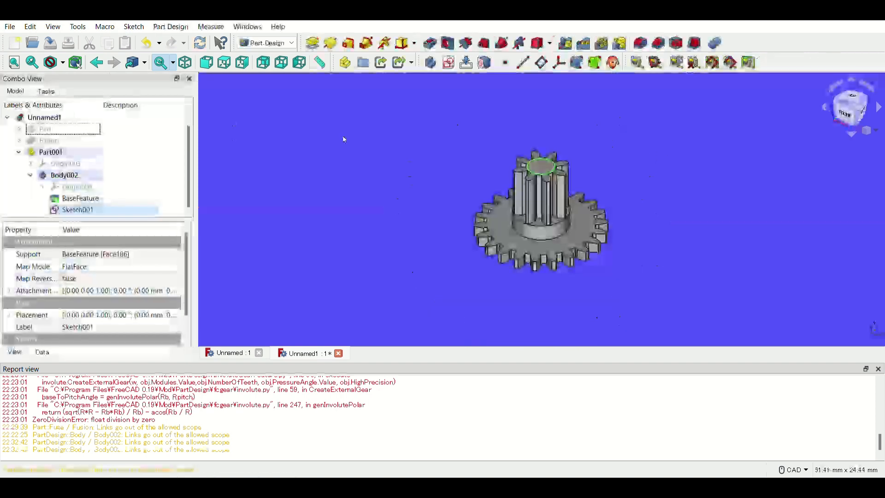
- Pad the circle on the pinion's end face by 3.6 mm to form a shaft
{"action": "left_click", "coordinate": [313, 44]}
{"action": "left_click", "coordinate": [142, 187]}
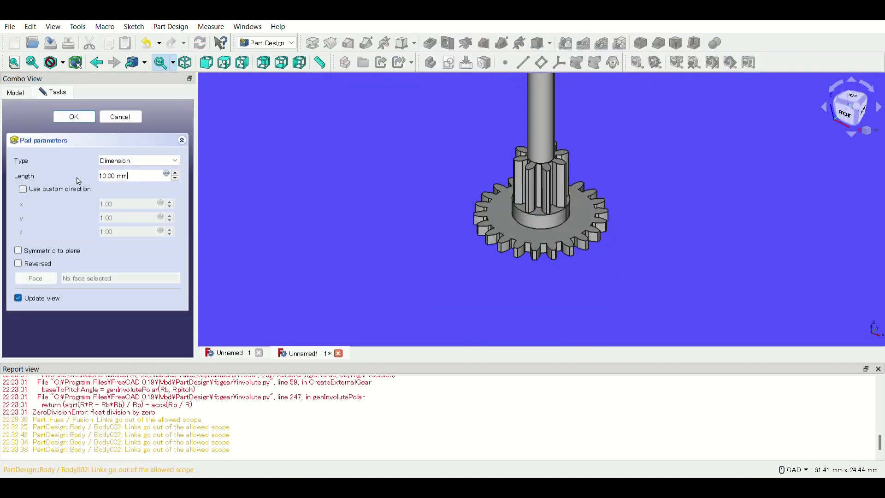
{"action": "left_click_drag", "start_coordinate": [117, 185], "coordinate": [56, 182]}
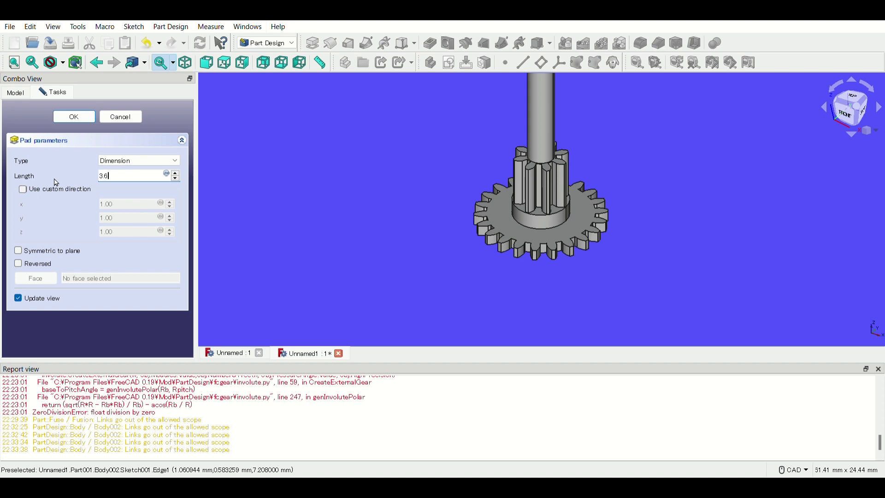
{"action": "key", "text": "Return"}
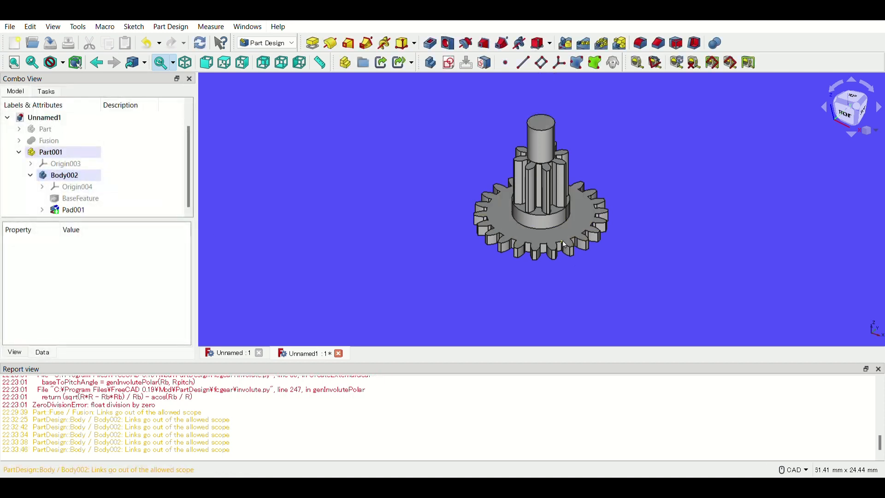
- Sketch an origin-centred circle on the large gear's underside, just enclosing the pinion outline, and constrain its diameter
{"action": "middle_click_drag", "start_coordinate": [563, 244], "coordinate": [572, 162]}
{"action": "middle_click_drag", "start_coordinate": [560, 276], "coordinate": [539, 240]}
{"action": "left_click", "coordinate": [530, 212]}
{"action": "left_click", "coordinate": [449, 65]}
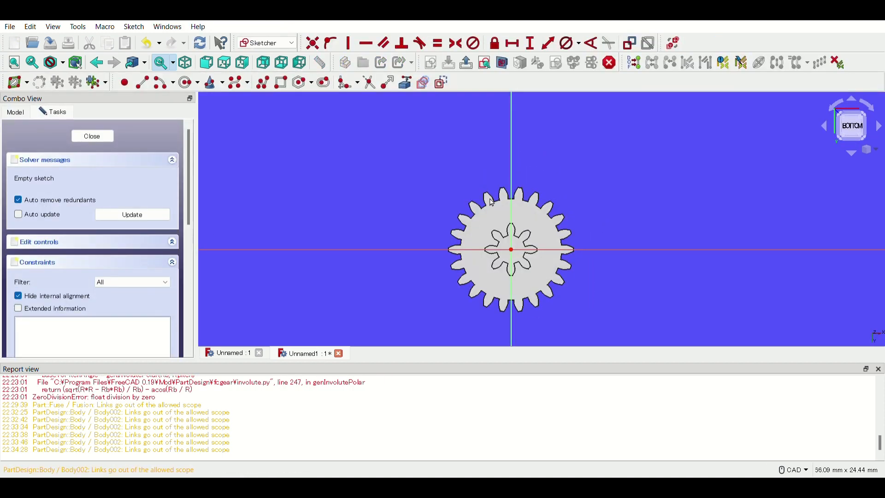
{"action": "left_click", "coordinate": [189, 83]}
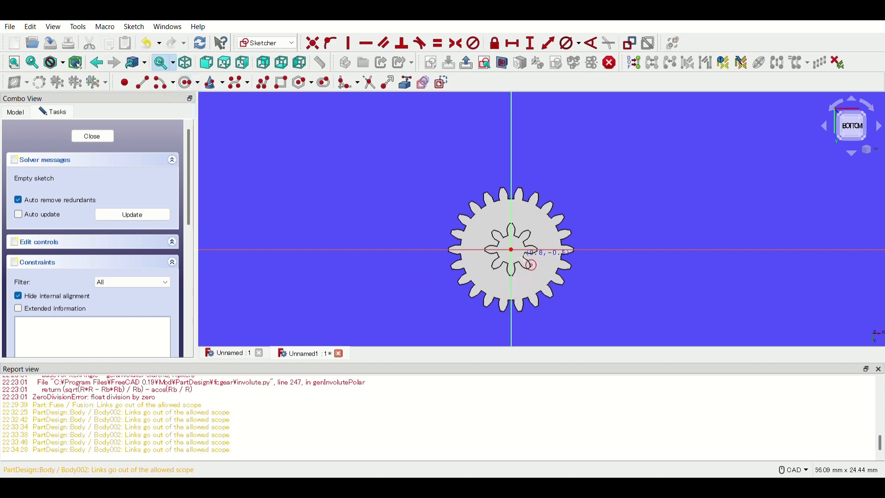
{"action": "left_click", "coordinate": [512, 249]}
{"action": "left_click", "coordinate": [535, 267]}
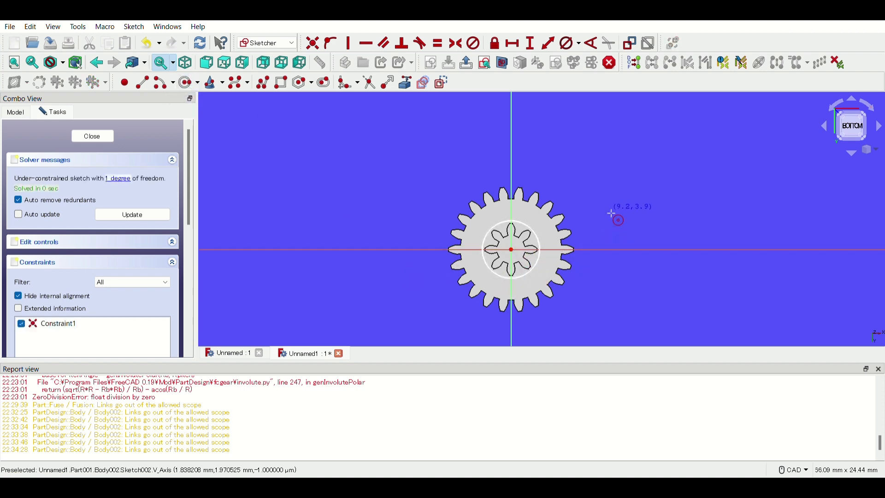
{"action": "left_click", "coordinate": [535, 235]}
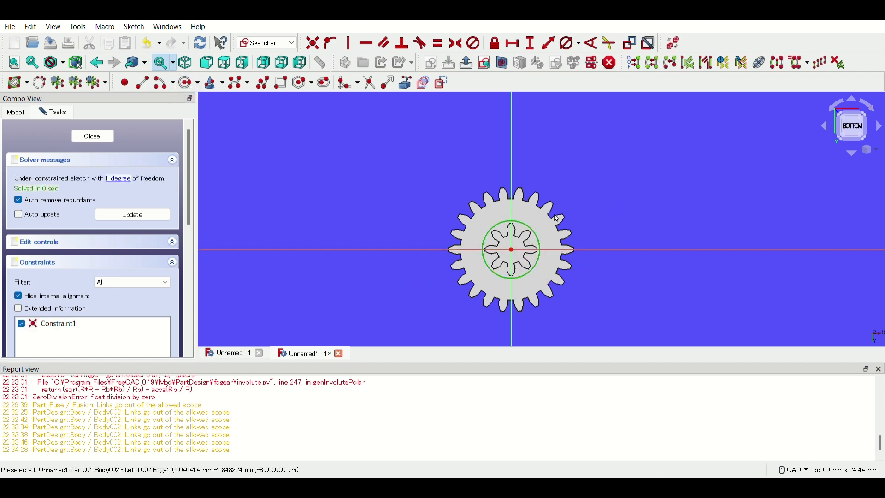
{"action": "left_click", "coordinate": [567, 44]}
{"action": "left_click", "coordinate": [92, 136]}
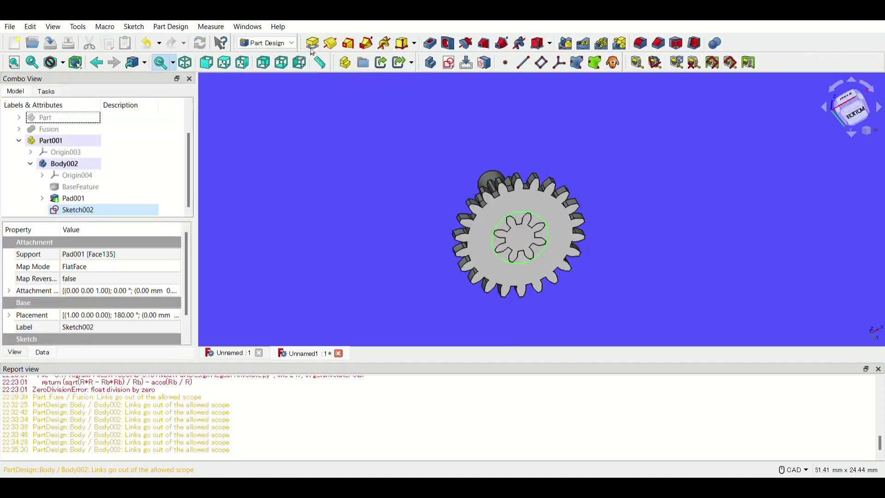
- Pad the circle on the large gear's underside by 2 mm and select the resulting boss's end face
{"action": "left_click", "coordinate": [313, 45]}
{"action": "type", "text": "2"}
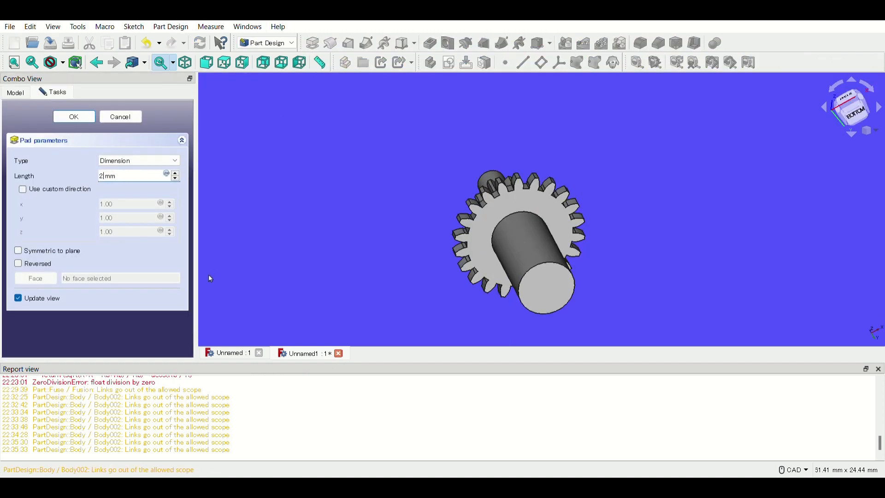
{"action": "key", "text": "Return"}
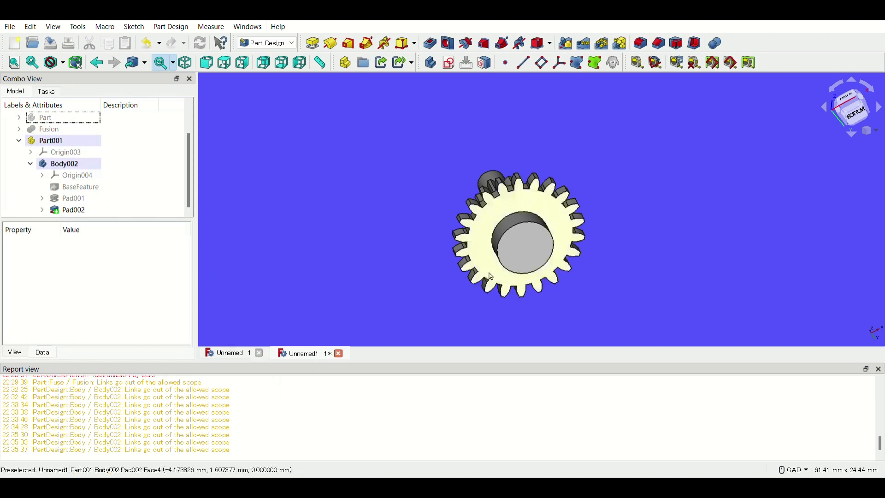
{"action": "left_click", "coordinate": [525, 247]}
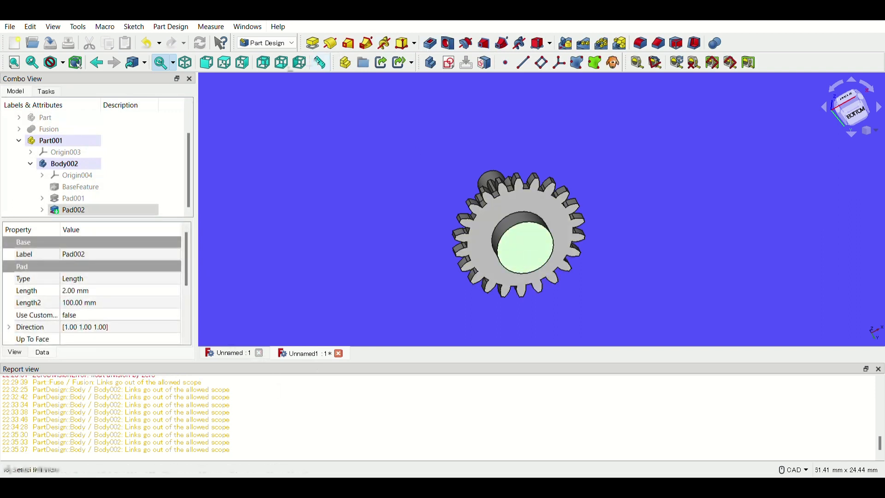
- Sketch an origin-centred circle on the boss's end face and constrain its diameter to 2.5 mm
{"action": "left_click", "coordinate": [449, 63]}
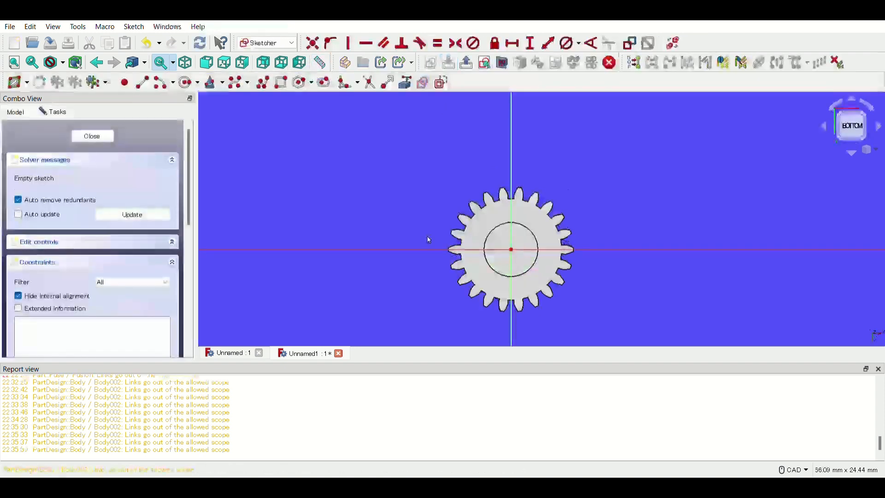
{"action": "left_click", "coordinate": [185, 82]}
{"action": "left_click", "coordinate": [510, 249]}
{"action": "left_click", "coordinate": [523, 258]}
{"action": "left_click", "coordinate": [522, 258]}
{"action": "left_click", "coordinate": [566, 43]}
{"action": "type", "text": "2.5"}
{"action": "key", "text": "Return"}
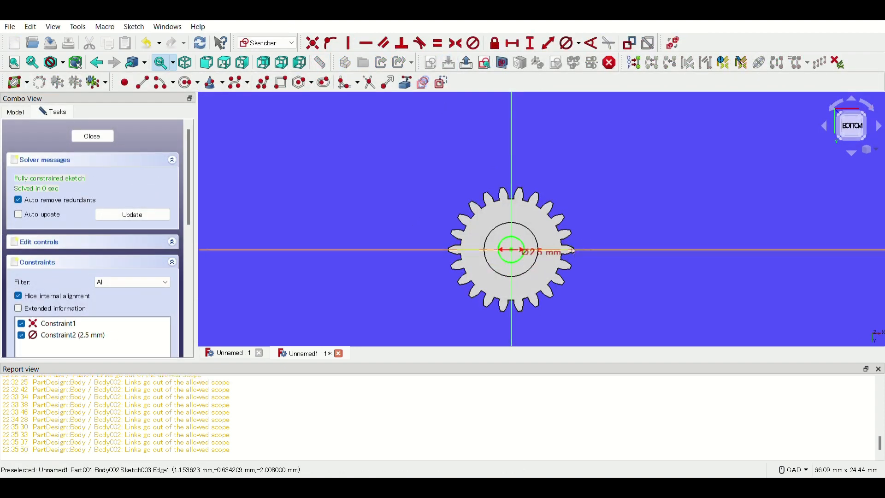
{"action": "left_click_drag", "start_coordinate": [546, 251], "coordinate": [599, 184]}
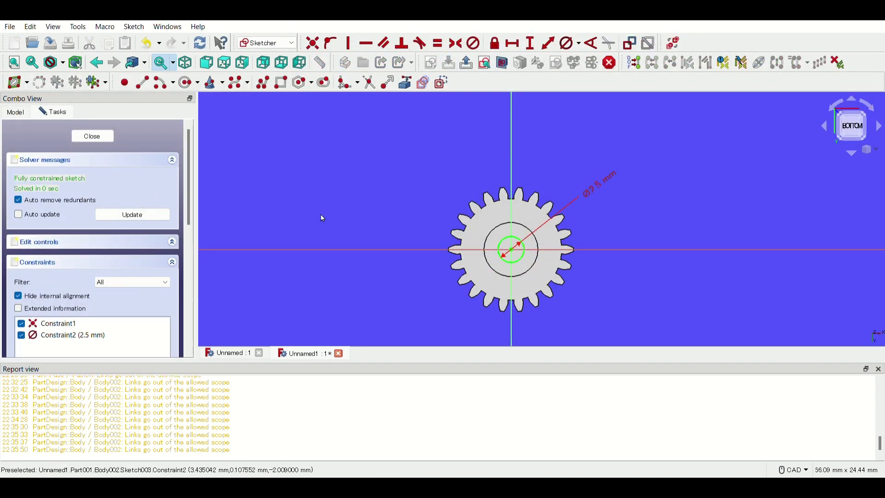
{"action": "left_click", "coordinate": [92, 136]}
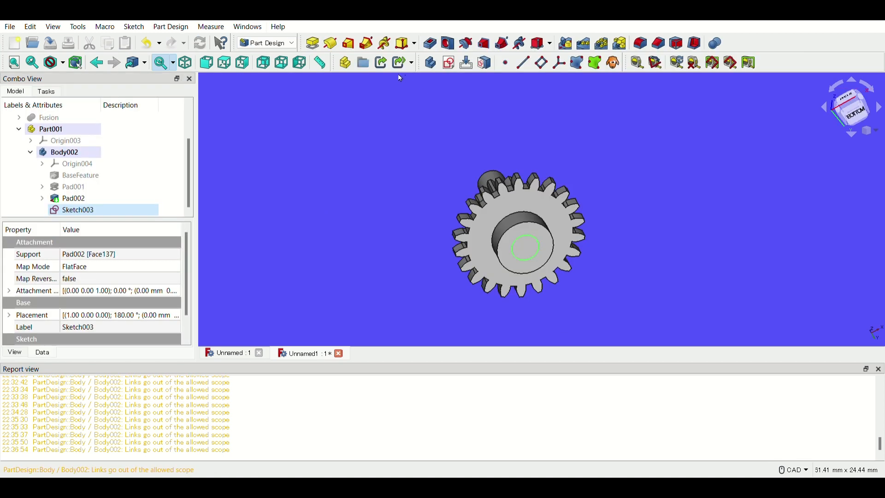
- Pad the 2.5 mm circle by 3 mm to form a stub shaft on the boss
{"action": "left_click", "coordinate": [313, 43]}
{"action": "type", "text": "3"}
{"action": "key", "text": "Return"}
- Fillet the outer end edge of the stub shaft
{"action": "left_click", "coordinate": [535, 276]}
{"action": "left_click", "coordinate": [641, 43]}
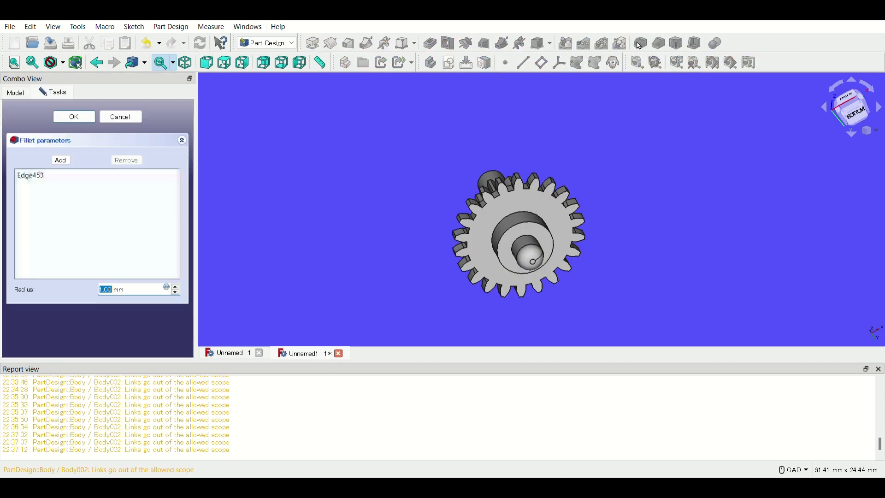
{"action": "left_click_drag", "start_coordinate": [134, 296], "coordinate": [60, 297]}
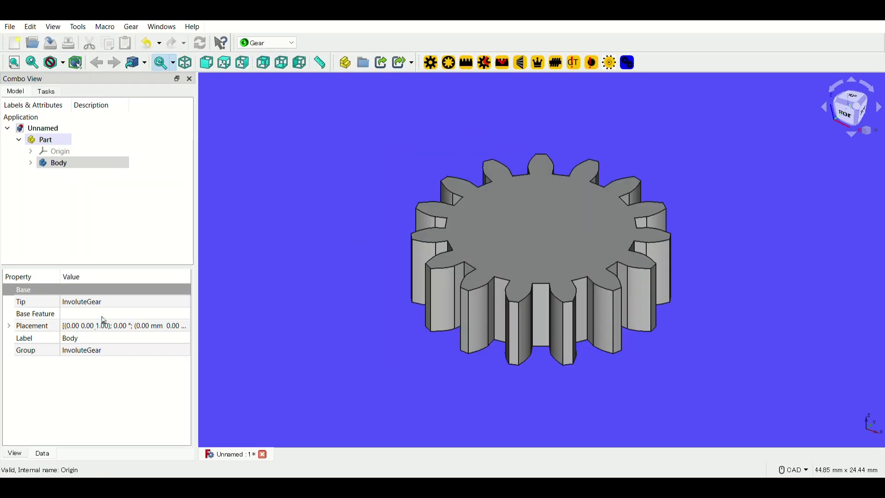
- Set the new involute gear's height to 4.6 mm, its module to 0.5 mm and its teeth to 16
{"action": "left_click", "coordinate": [30, 163]}
{"action": "left_click", "coordinate": [79, 186]}
{"action": "scroll", "coordinate": [82, 353], "scroll_direction": "down", "scroll_amount": 3}
{"action": "left_click", "coordinate": [82, 350]}
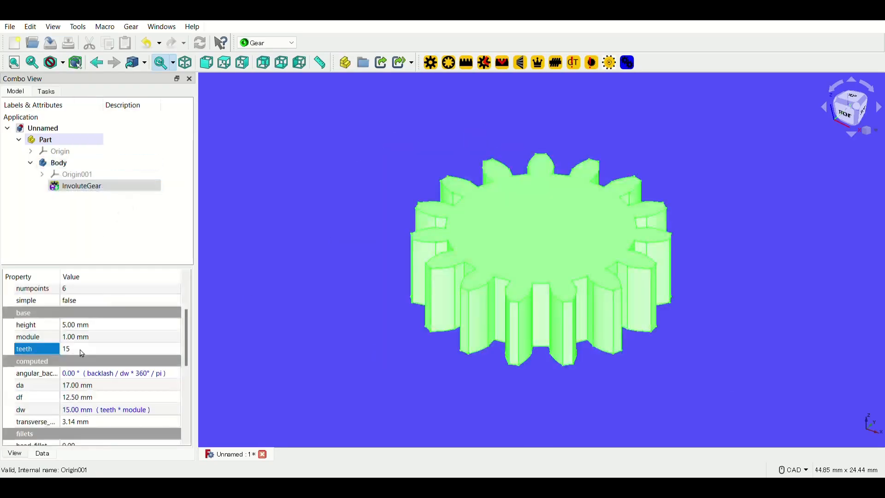
{"action": "key", "text": "6"}
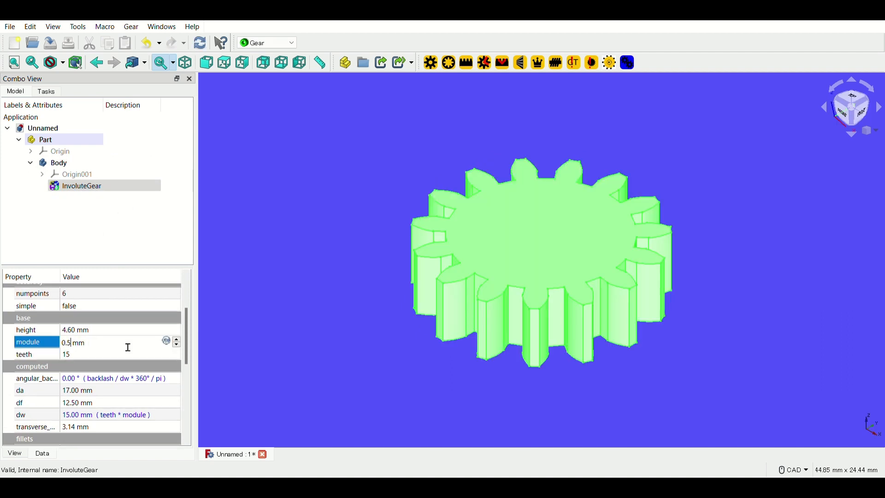
{"action": "left_click", "coordinate": [113, 355]}
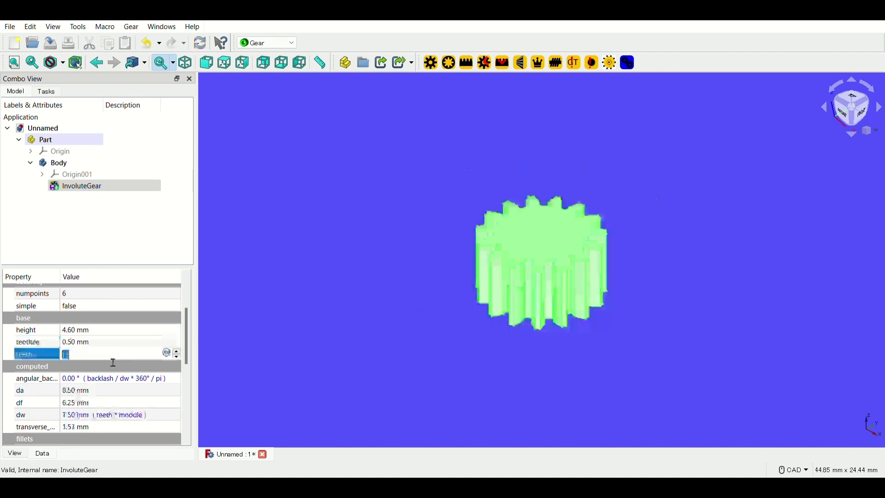
{"action": "type", "text": "16"}
{"action": "key", "text": "Return"}
{"action": "left_click", "coordinate": [671, 278]}
- Activate the gear's body for part design and start a sketch on the gear's top face
{"action": "left_click", "coordinate": [548, 225]}
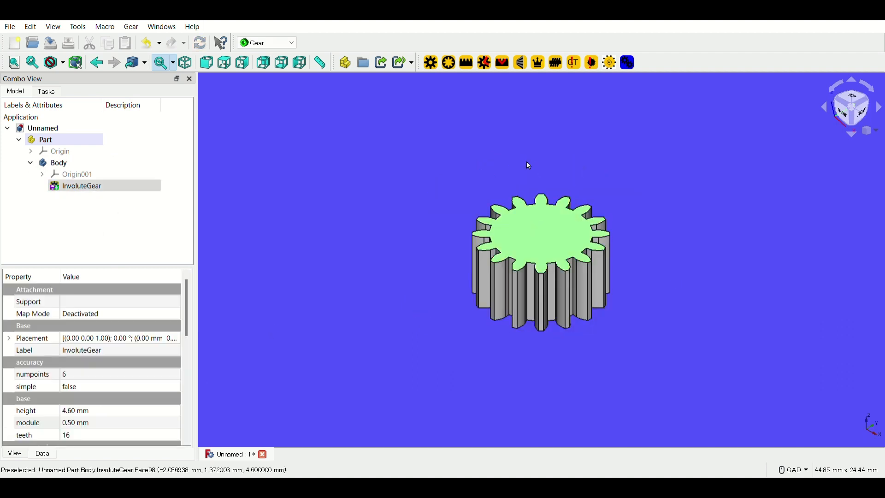
{"action": "left_click", "coordinate": [102, 164]}
{"action": "left_click", "coordinate": [646, 273]}
{"action": "double_click", "coordinate": [69, 164]}
{"action": "left_click", "coordinate": [317, 165]}
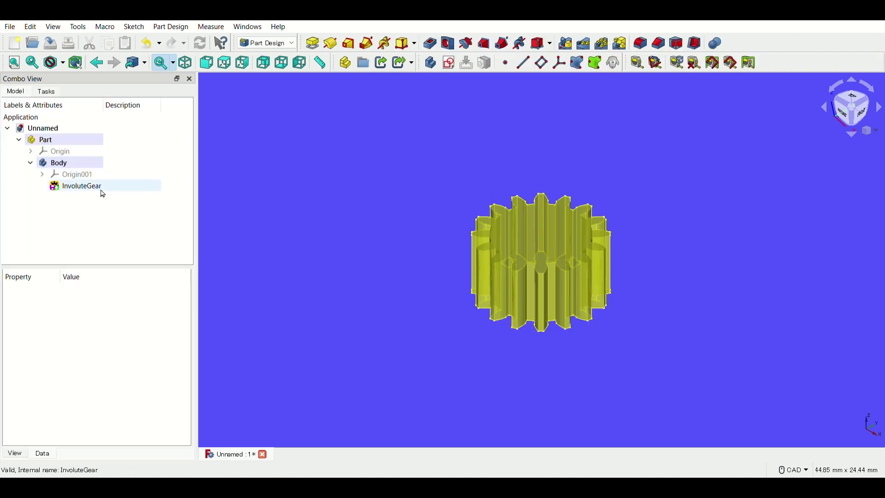
{"action": "left_click", "coordinate": [83, 186]}
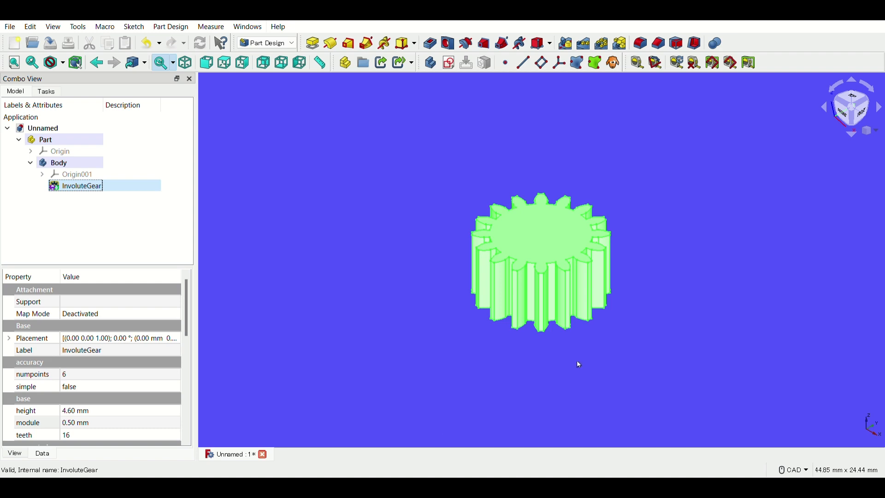
{"action": "left_click", "coordinate": [528, 234]}
{"action": "left_click", "coordinate": [448, 63]}
- Project the tip edges of the two horizontally opposite teeth into the sketch and dimension the horizontal distance between them
{"action": "scroll", "coordinate": [552, 279], "scroll_direction": "up", "scroll_amount": 4}
{"action": "left_click", "coordinate": [405, 83]}
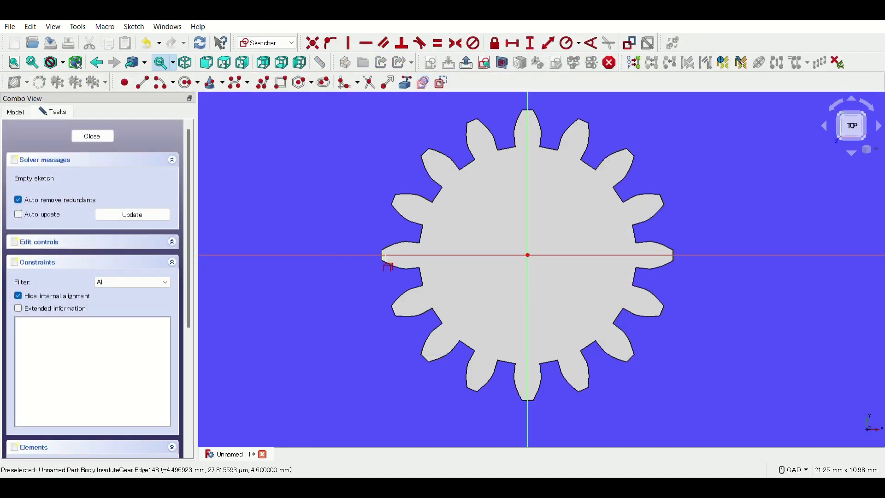
{"action": "left_click", "coordinate": [383, 257]}
{"action": "left_click", "coordinate": [674, 256]}
{"action": "right_click", "coordinate": [674, 256]}
{"action": "left_click", "coordinate": [382, 249]}
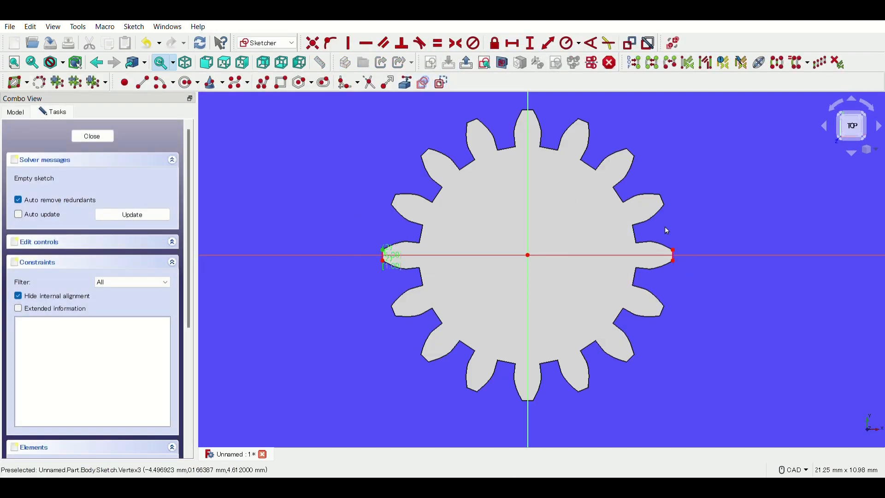
{"action": "left_click", "coordinate": [673, 249]}
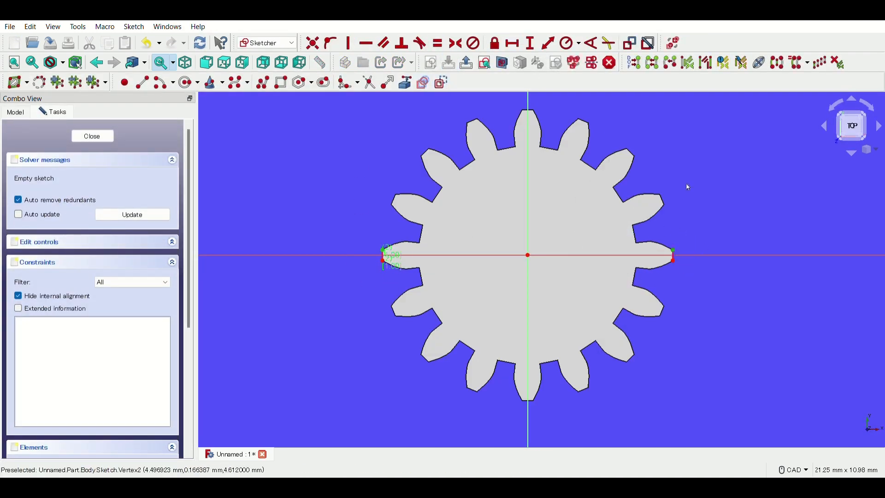
{"action": "left_click", "coordinate": [512, 43]}
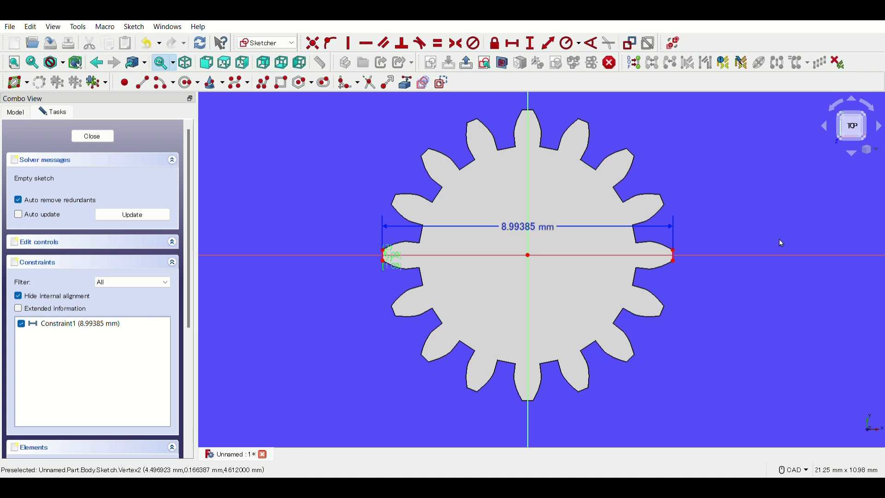
- Draw an origin-centred circle in the sketch and constrain its diameter to 4.6 mm
{"action": "left_click", "coordinate": [551, 253]}
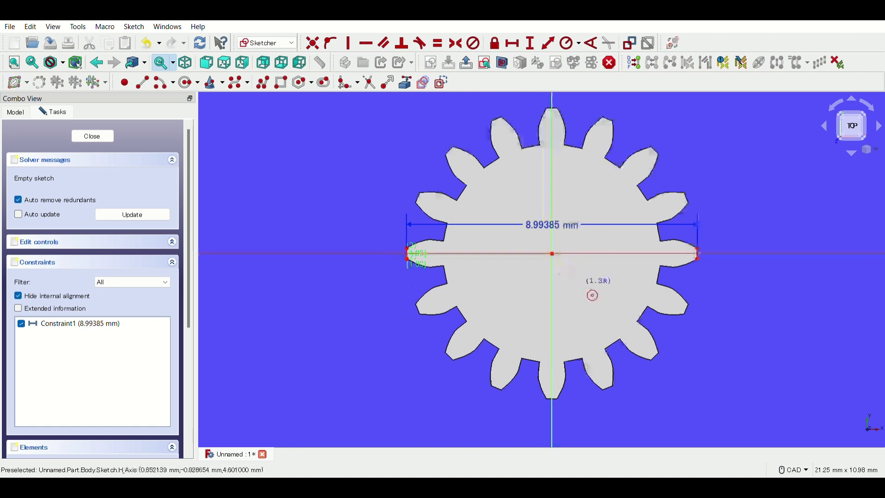
{"action": "left_click", "coordinate": [592, 295]}
{"action": "right_click", "coordinate": [592, 296]}
{"action": "left_click", "coordinate": [587, 206]}
{"action": "left_click", "coordinate": [579, 44]}
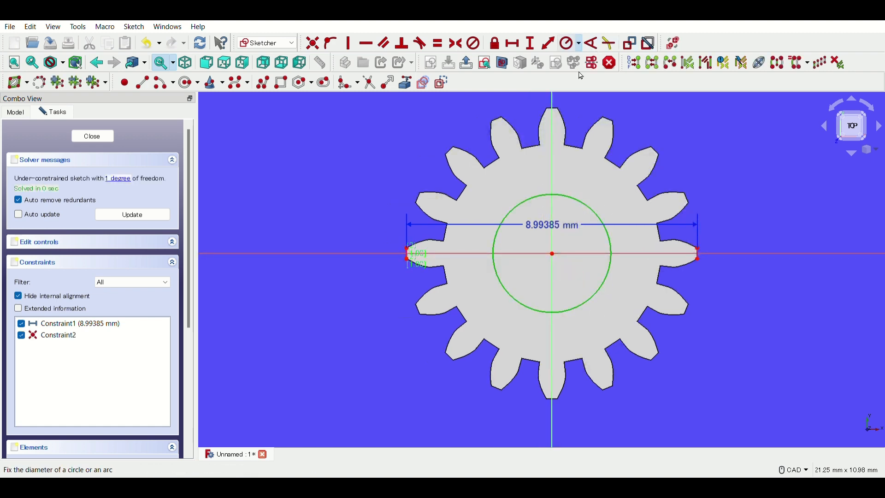
{"action": "left_click", "coordinate": [582, 72]}
{"action": "type", "text": "4.6"}
{"action": "key", "text": "Return"}
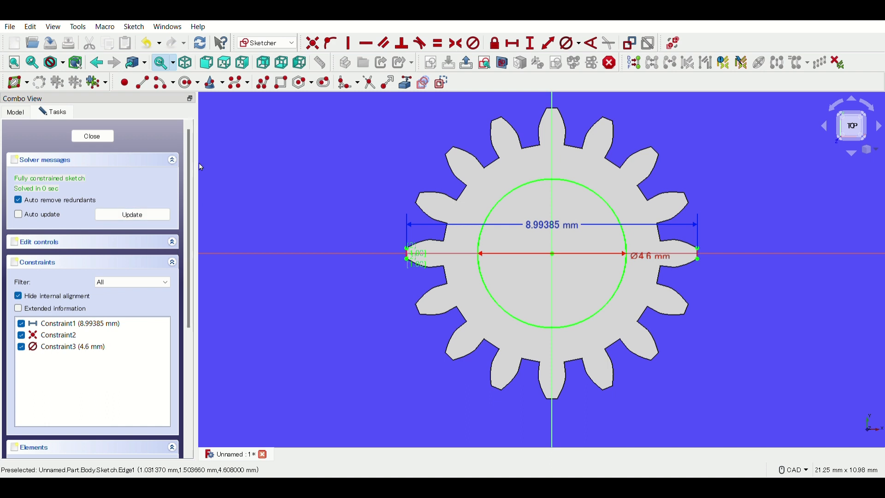
- Pocket the 4.6 mm circle 5 mm deep to bore through the gear
{"action": "left_click", "coordinate": [93, 136]}
{"action": "left_click", "coordinate": [429, 43]}
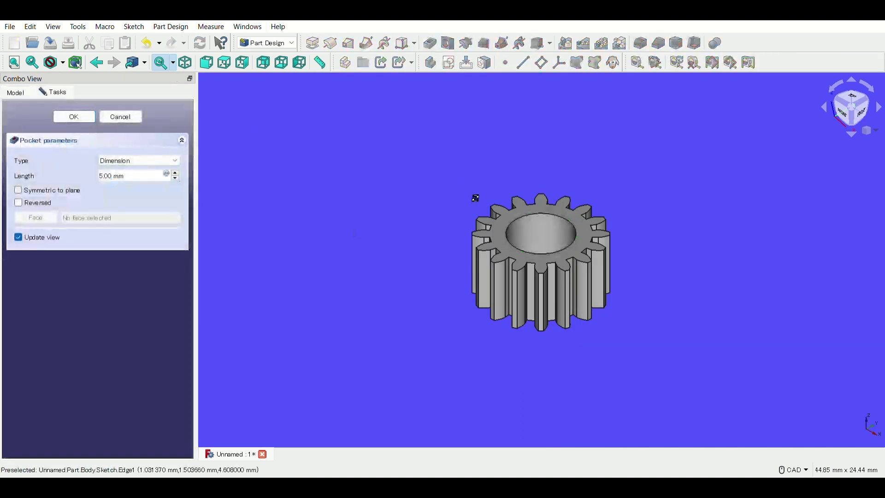
{"action": "middle_click_drag", "start_coordinate": [474, 198], "coordinate": [483, 237]}
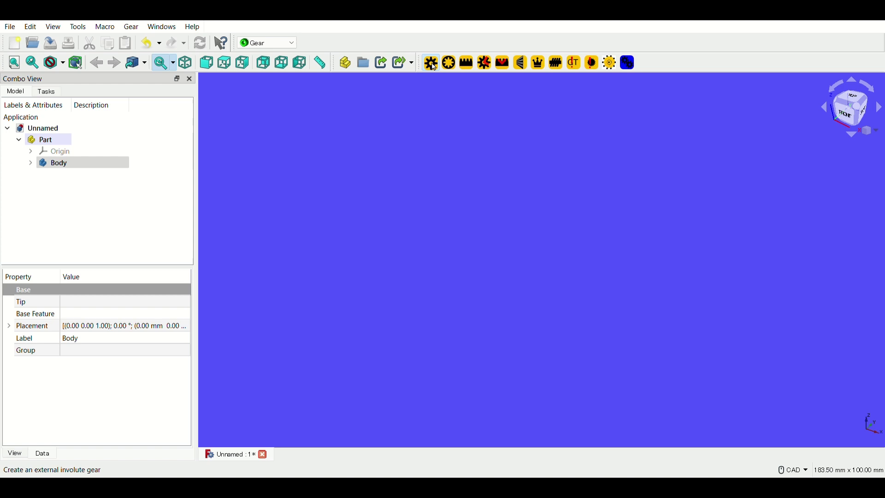
- Create an external involute gear with a height of 1.6 mm, a module of 0.5 mm and 20 teeth
{"action": "left_click", "coordinate": [434, 67]}
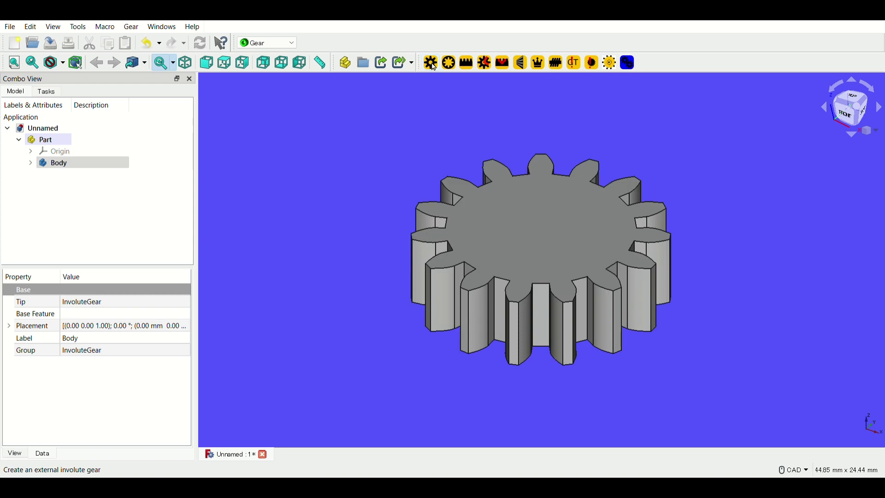
{"action": "left_click", "coordinate": [78, 186]}
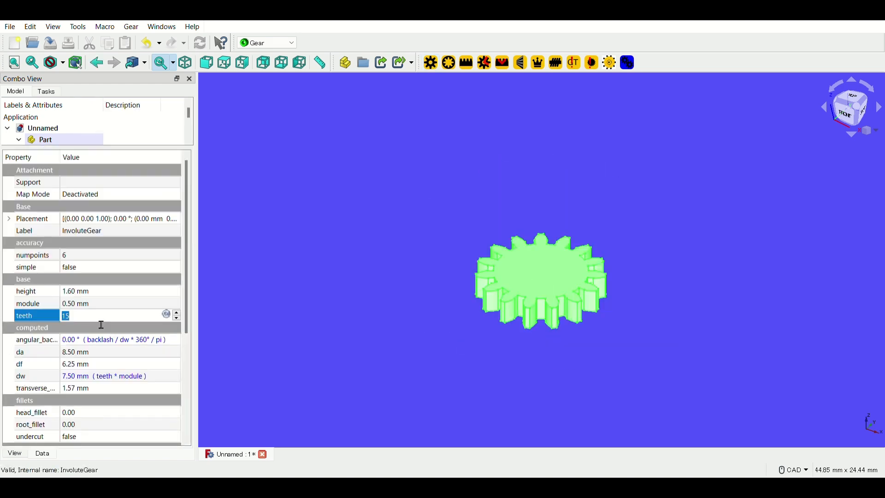
{"action": "type", "text": "20"}
{"action": "left_click", "coordinate": [101, 304]}
{"action": "left_click", "coordinate": [411, 312]}
{"action": "left_click_drag", "start_coordinate": [98, 147], "coordinate": [98, 233]}
- Sketch on the 20-tooth gear's top face and dimension the horizontal distance between the projected tips of two opposite teeth
{"action": "left_click", "coordinate": [59, 162]}
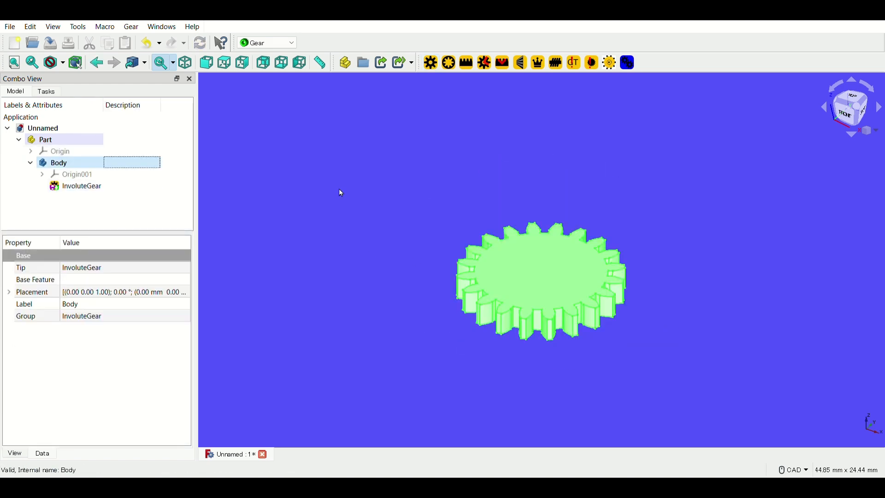
{"action": "left_click", "coordinate": [339, 192]}
{"action": "left_click", "coordinate": [537, 272]}
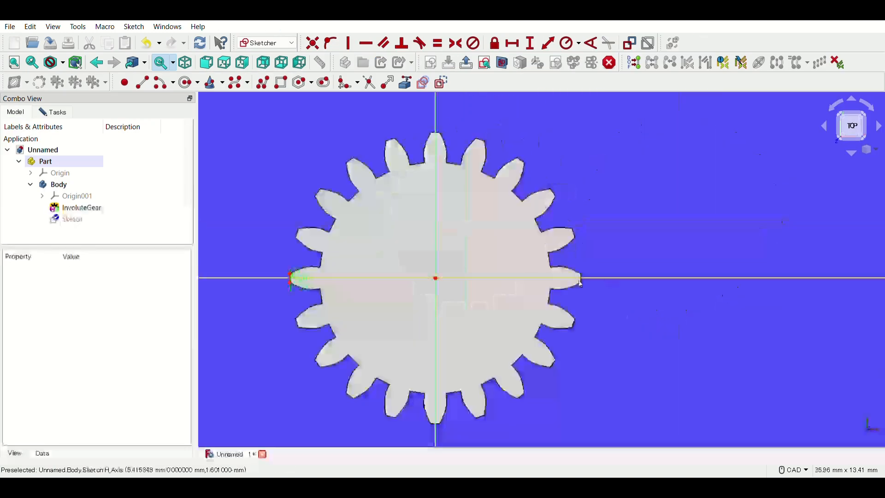
{"action": "scroll", "coordinate": [636, 286], "scroll_direction": "up", "scroll_amount": 2}
{"action": "left_click", "coordinate": [512, 43]}
{"action": "left_click", "coordinate": [335, 277]}
{"action": "left_click", "coordinate": [624, 276]}
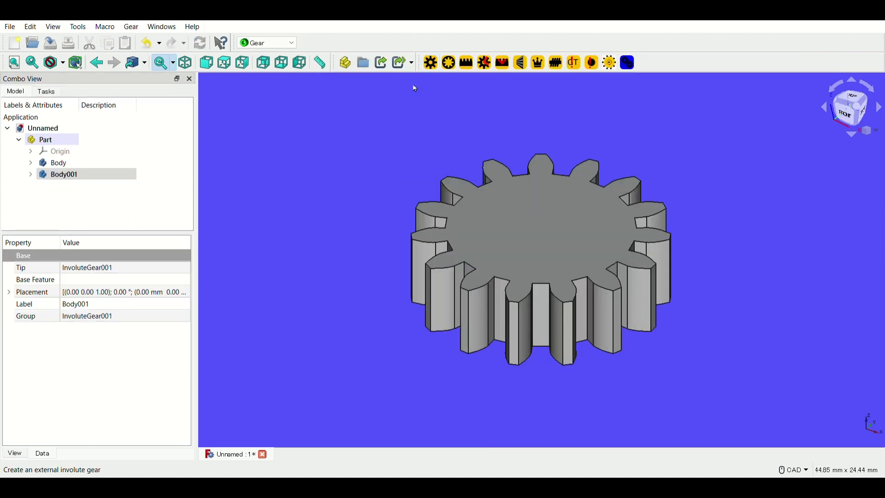
- Reduce the second involute gear to 14 teeth and move its body along the shared axis, below the larger gear
{"action": "left_click", "coordinate": [82, 199]}
{"action": "double_click", "coordinate": [120, 390]}
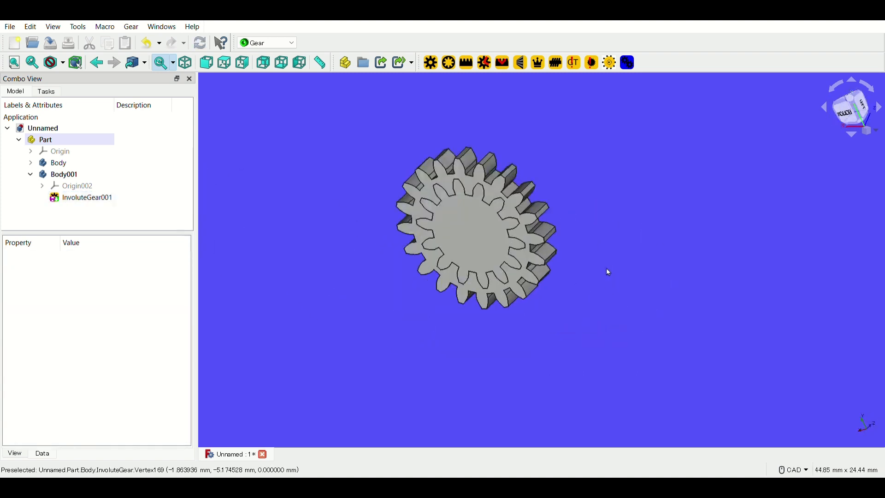
{"action": "left_click", "coordinate": [74, 175]}
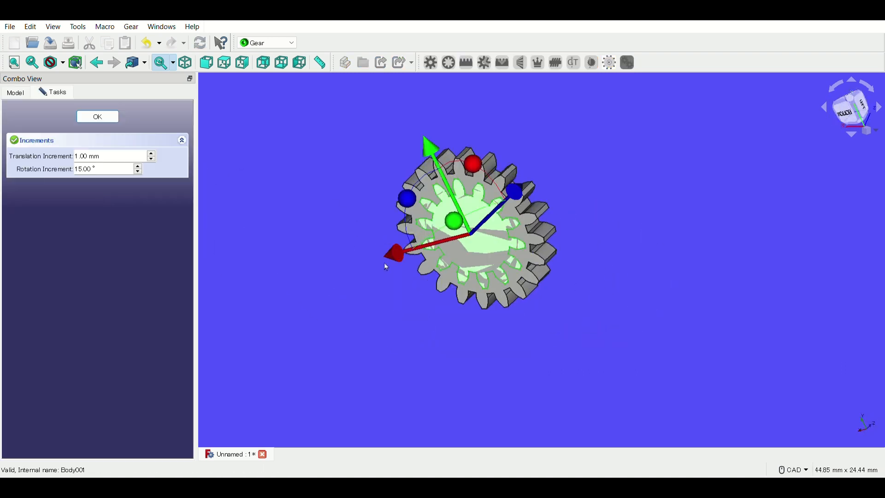
{"action": "left_click_drag", "start_coordinate": [523, 193], "coordinate": [495, 220]}
{"action": "left_click", "coordinate": [98, 116]}
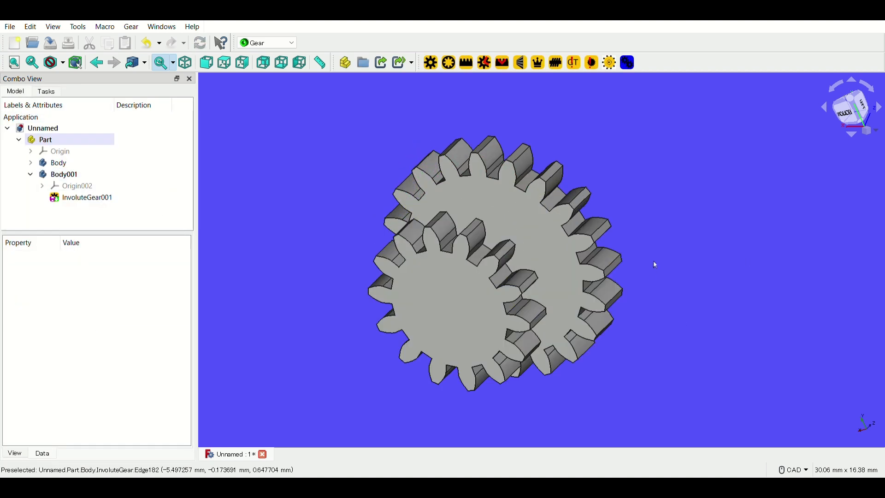
{"action": "middle_click_drag", "start_coordinate": [654, 261], "coordinate": [601, 240]}
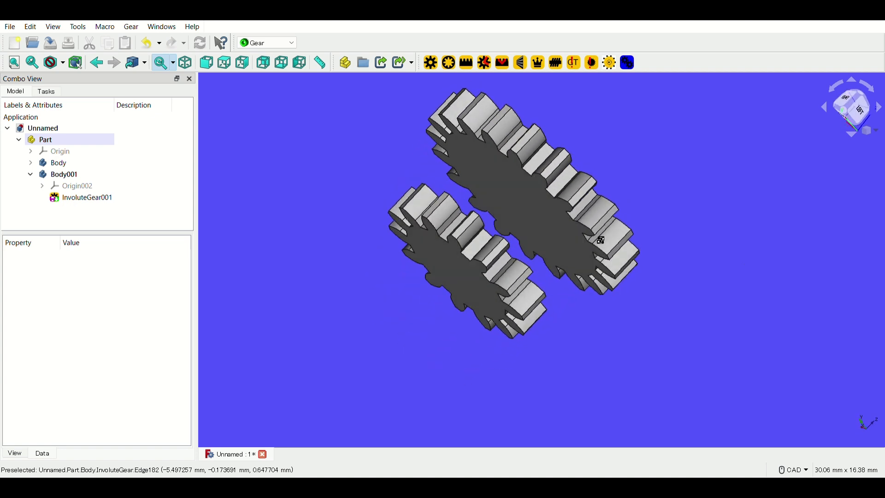
- Start a sketch on the larger gear's underside and set the transparency of both gear bodies to 30
{"action": "left_click", "coordinate": [532, 224]}
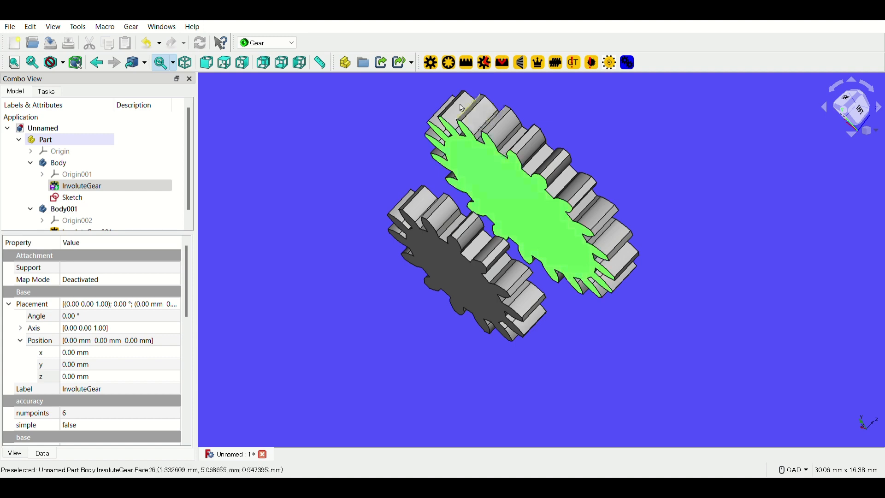
{"action": "left_click", "coordinate": [59, 184]}
{"action": "scroll", "coordinate": [106, 399], "scroll_direction": "down", "scroll_amount": 3}
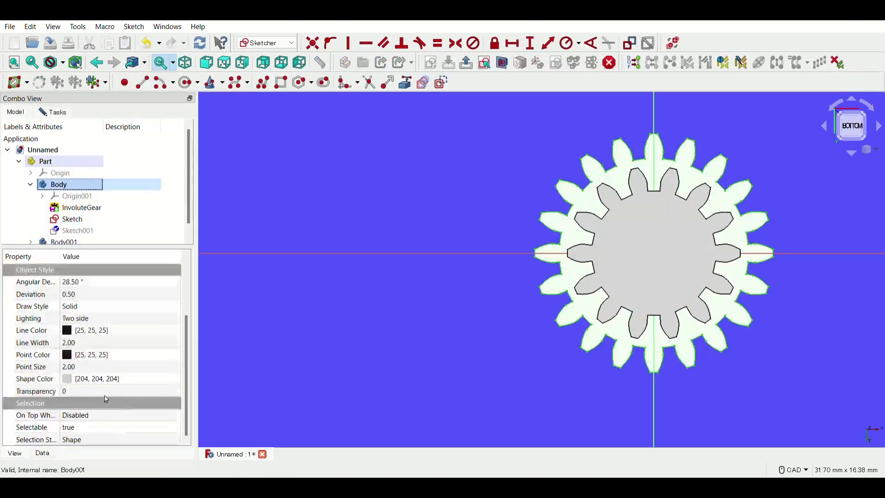
{"action": "left_click", "coordinate": [106, 391]}
{"action": "type", "text": "30"}
{"action": "left_click", "coordinate": [69, 242]}
{"action": "left_click", "coordinate": [106, 391]}
{"action": "left_click", "coordinate": [509, 118]}
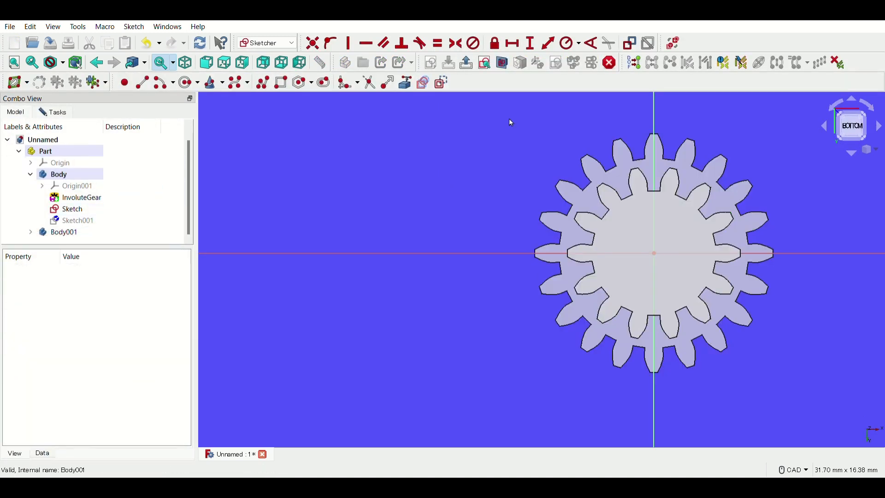
- Sketch an origin-centred circle on the larger gear's underside and constrain its diameter
{"action": "left_click", "coordinate": [677, 237]}
{"action": "left_click", "coordinate": [578, 44]}
{"action": "left_click", "coordinate": [581, 74]}
{"action": "key", "text": "1"}
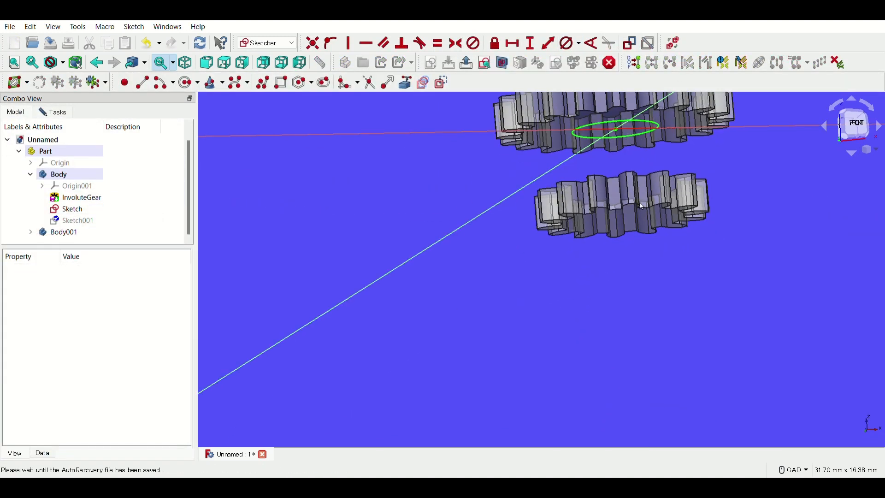
- Pad the circle sketched on the larger gear's underside 4.3 mm to form the connecting shaft
{"action": "left_click", "coordinate": [78, 209]}
{"action": "scroll", "coordinate": [611, 259], "scroll_direction": "down", "scroll_amount": 2}
{"action": "left_click", "coordinate": [312, 43]}
{"action": "type", "text": "4.3"}
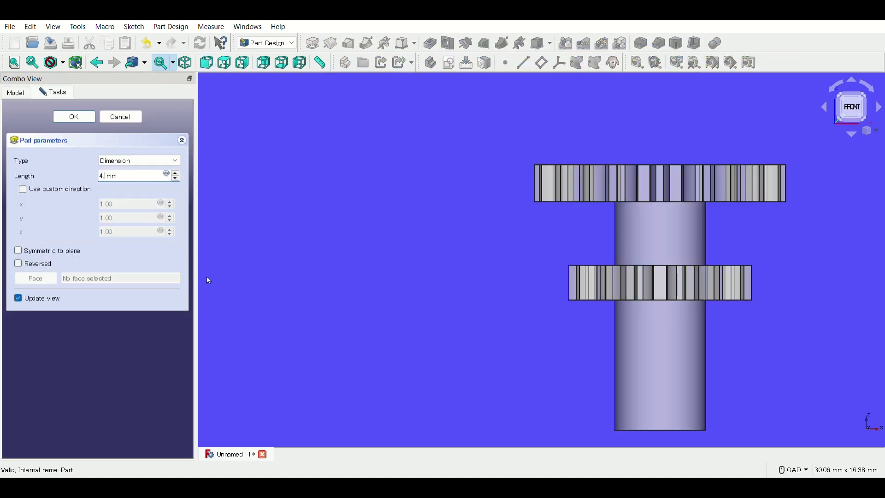
{"action": "key", "text": "Return"}
- Sketch a circular collar on the larger gear's outer face and pad it
{"action": "middle_click_drag", "start_coordinate": [535, 241], "coordinate": [712, 299]}
{"action": "double_click", "coordinate": [90, 165]}
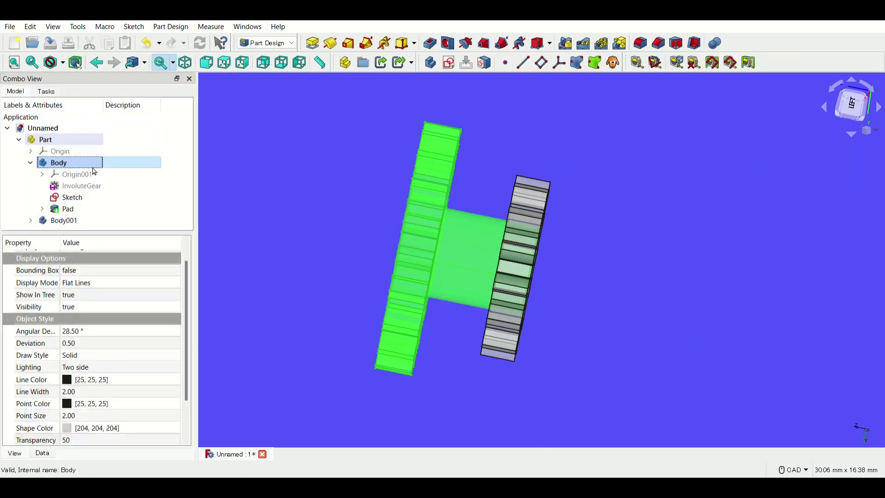
{"action": "double_click", "coordinate": [57, 208]}
{"action": "key", "text": "Escape"}
{"action": "middle_click_drag", "start_coordinate": [372, 200], "coordinate": [483, 196]}
{"action": "left_click", "coordinate": [31, 162]}
{"action": "left_click", "coordinate": [31, 162]}
{"action": "left_click", "coordinate": [59, 163]}
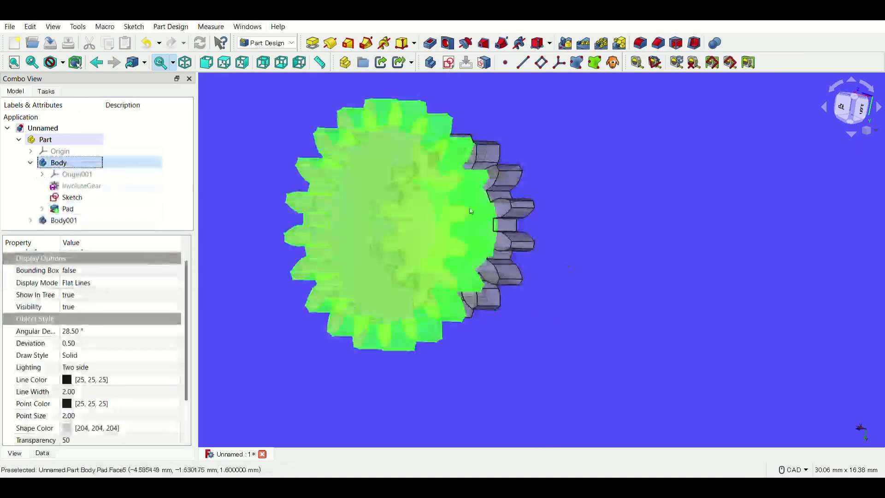
{"action": "left_click", "coordinate": [449, 63]}
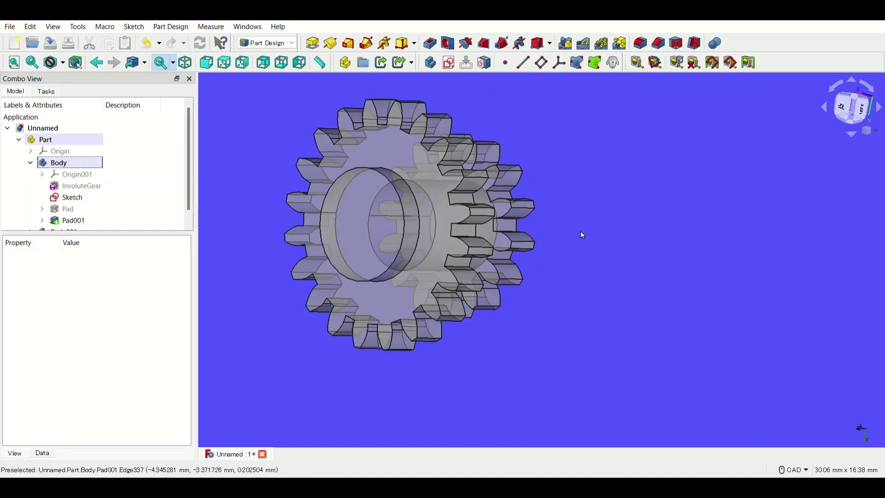
- Fuse the two gear bodies into one solid
{"action": "middle_click_drag", "start_coordinate": [581, 233], "coordinate": [258, 239]}
{"action": "left_click", "coordinate": [30, 162]}
{"action": "left_click", "coordinate": [58, 162]}
{"action": "left_click", "coordinate": [58, 175], "text": "shift"}
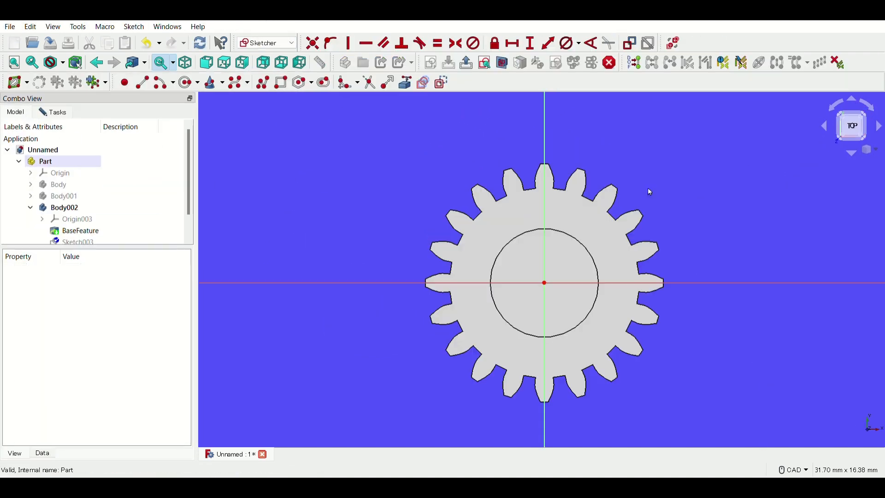
- Sketch an origin-centred circle on the fused gear, constrain its diameter and pocket it as a central bore
{"action": "left_click", "coordinate": [185, 82]}
{"action": "left_click", "coordinate": [544, 283]}
{"action": "left_click", "coordinate": [563, 273]}
{"action": "left_click", "coordinate": [566, 43]}
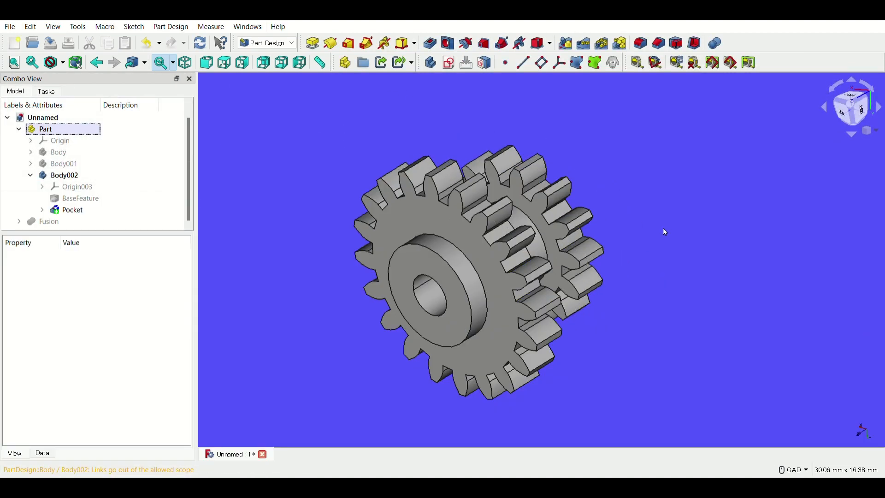
{"action": "middle_click_drag", "start_coordinate": [665, 229], "coordinate": [578, 193]}
{"action": "left_click", "coordinate": [594, 226]}
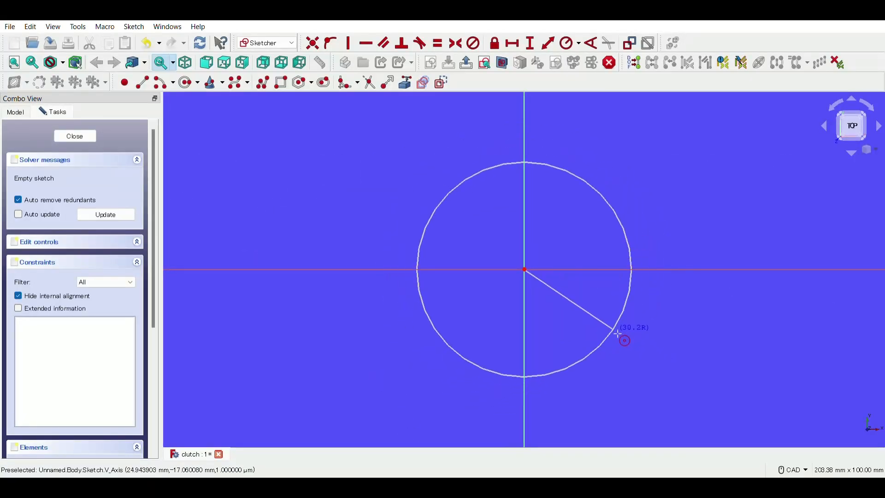
- Sketch an origin-centred circle about 30.2 mm in radius for the clutch hub and create an involute gear with 14 teeth
{"action": "left_click", "coordinate": [615, 329]}
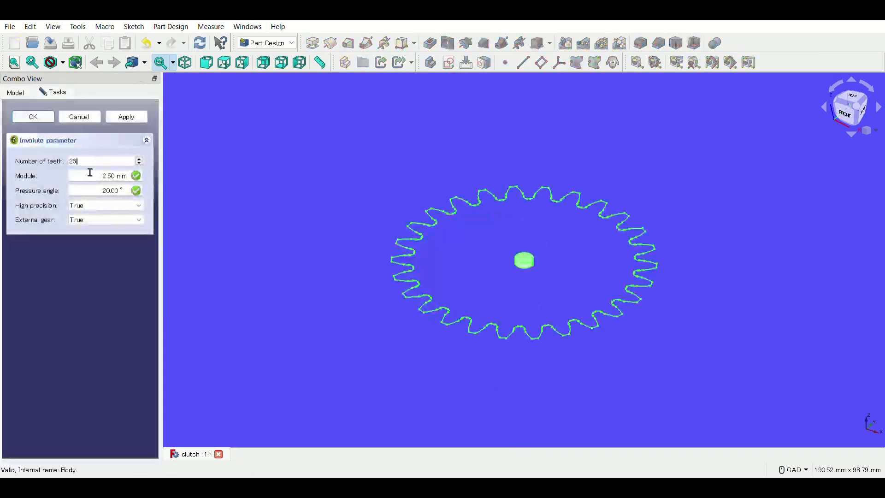
{"action": "double_click", "coordinate": [92, 161]}
{"action": "type", "text": "14"}
{"action": "key", "text": "Return"}
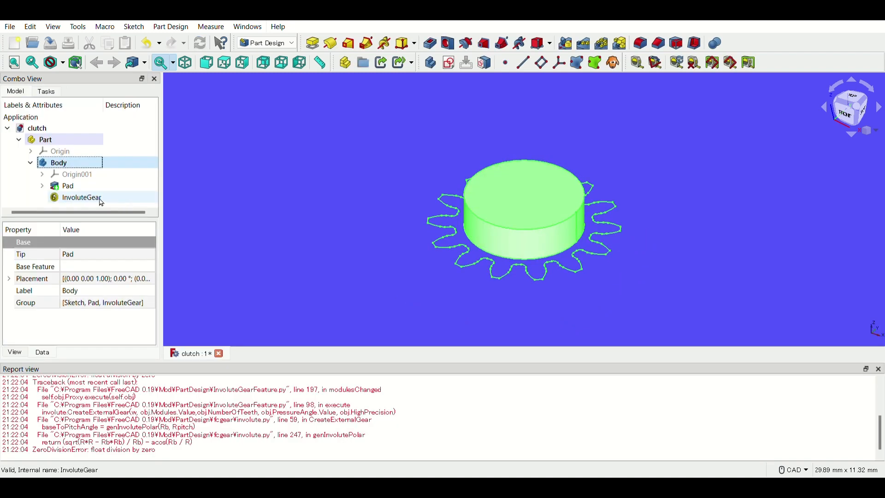
- Pad the involute gear 1.5 mm and move its body down along the vertical axis, beneath the cylindrical hub
{"action": "left_click", "coordinate": [317, 46]}
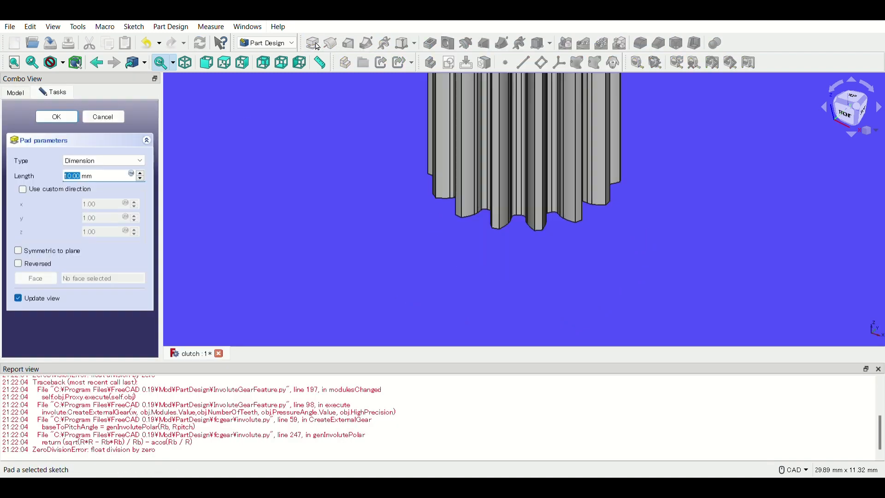
{"action": "type", "text": "1.5"}
{"action": "key", "text": "Return"}
{"action": "left_click", "coordinate": [71, 175]}
{"action": "key", "text": "1"}
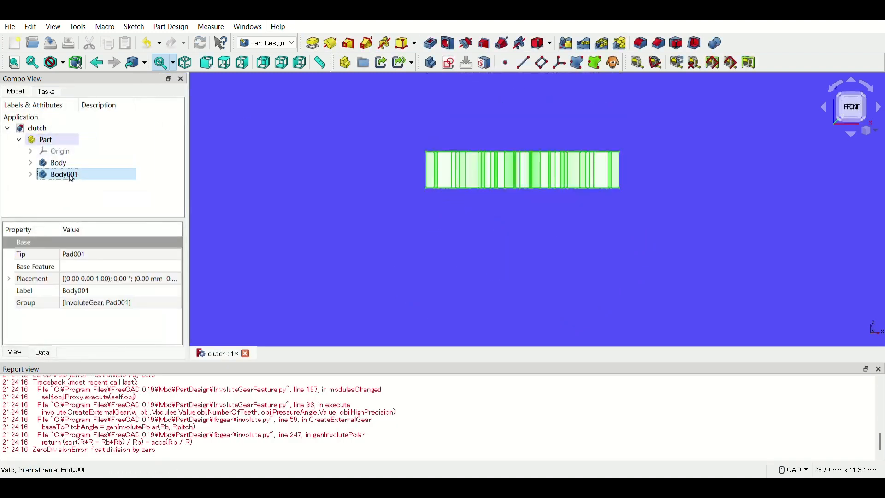
{"action": "left_click_drag", "start_coordinate": [523, 120], "coordinate": [523, 156]}
{"action": "left_click", "coordinate": [94, 117]}
- Pad the larger involute gear 1.5 mm and move its body down the vertical axis to sit beneath the smaller gear
{"action": "left_click", "coordinate": [312, 45]}
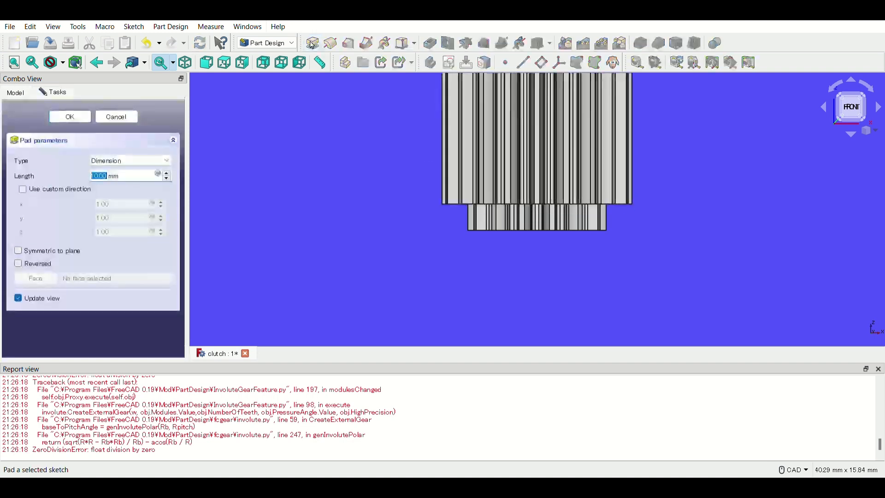
{"action": "type", "text": "1.5"}
{"action": "key", "text": "Return"}
{"action": "left_click", "coordinate": [31, 186]}
{"action": "right_click", "coordinate": [74, 185]}
{"action": "left_click", "coordinate": [128, 215]}
{"action": "left_click_drag", "start_coordinate": [543, 132], "coordinate": [537, 189]}
{"action": "left_click", "coordinate": [93, 121]}
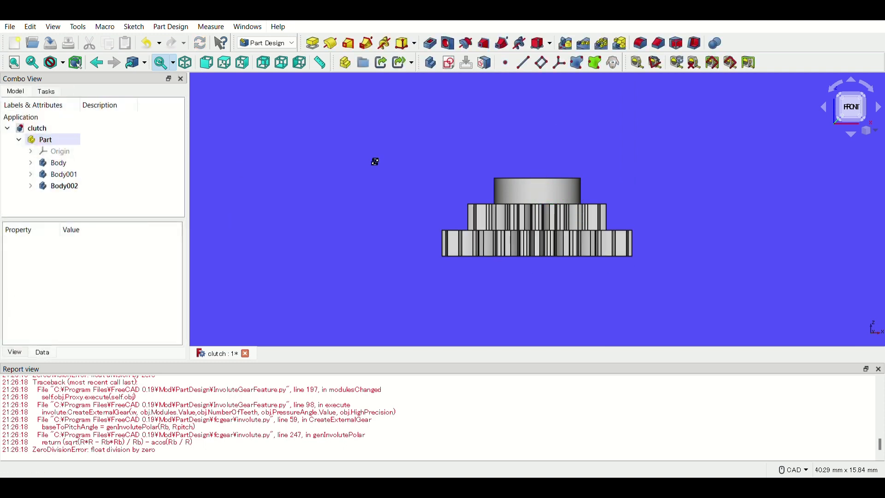
- Sketch an origin-centred 7 mm circle and a concentric octagon 8 mm across opposite corners, with a corner on the horizontal axis
{"action": "middle_click_drag", "start_coordinate": [375, 162], "coordinate": [370, 188]}
{"action": "middle_click_drag", "start_coordinate": [671, 179], "coordinate": [671, 220]}
{"action": "key", "text": "2"}
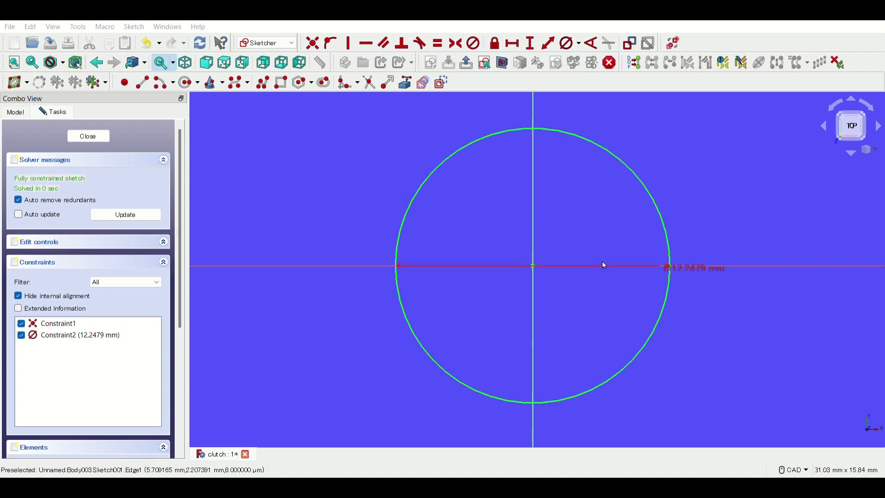
{"action": "left_click", "coordinate": [528, 267]}
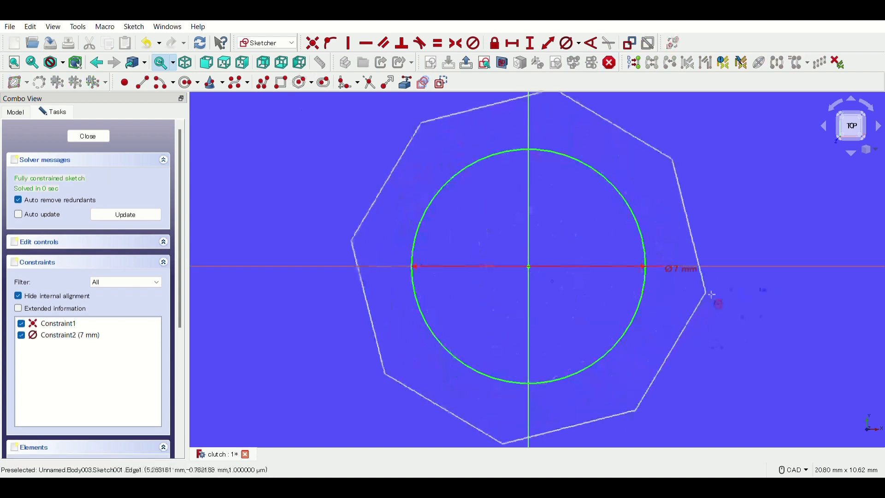
{"action": "left_click", "coordinate": [664, 257]}
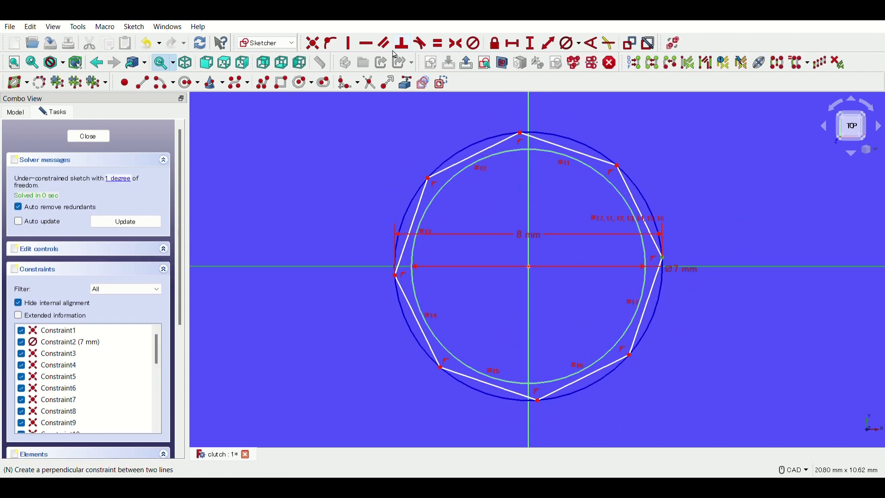
{"action": "left_click", "coordinate": [341, 49]}
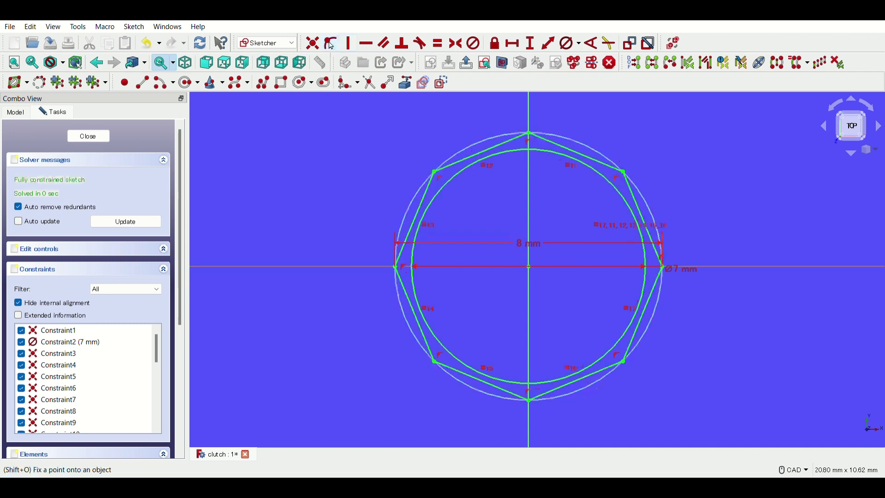
- Add a concentric inner octagon with a 2 mm radius and pad the octagonal ring 2 mm
{"action": "left_click", "coordinate": [533, 271]}
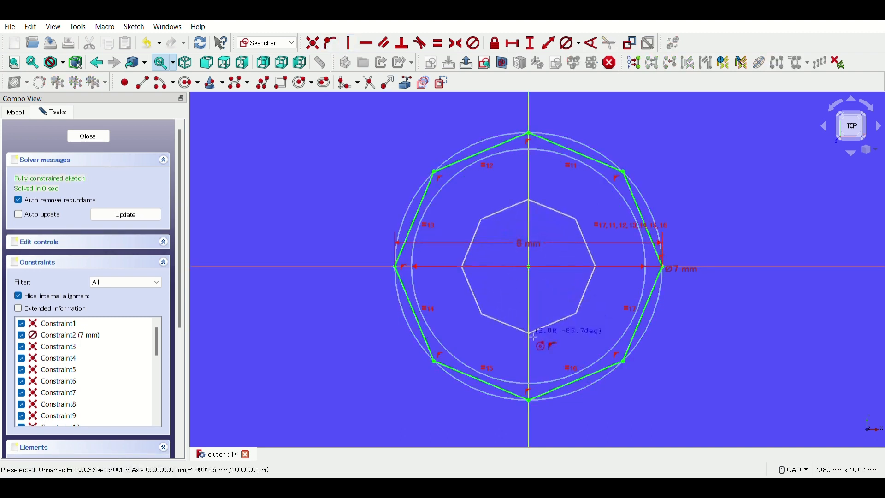
{"action": "left_click", "coordinate": [534, 336]}
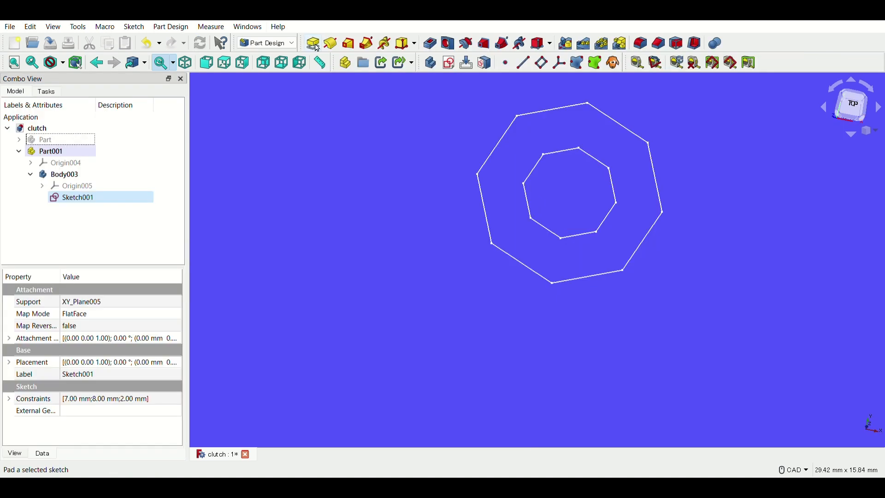
{"action": "left_click", "coordinate": [313, 43]}
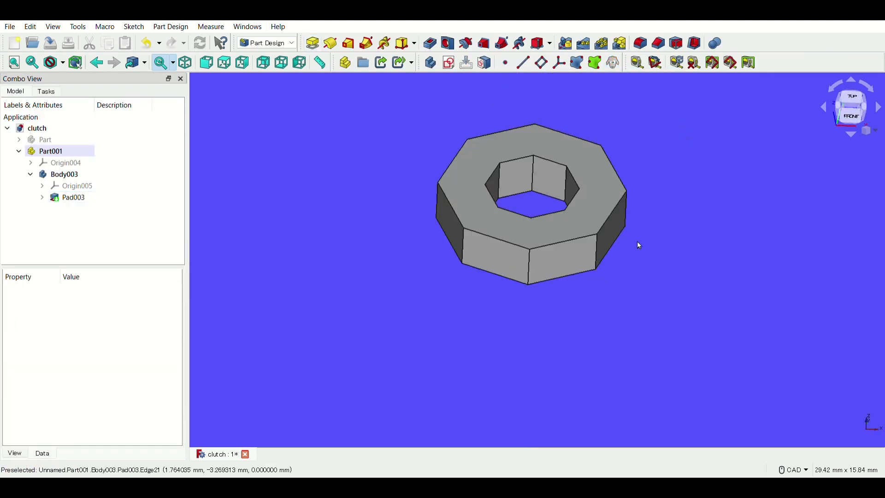
- Start a sketch on an outer side face of the octagonal ring and project the face's two vertical edges into it
{"action": "key", "text": "1"}
{"action": "left_click", "coordinate": [570, 290]}
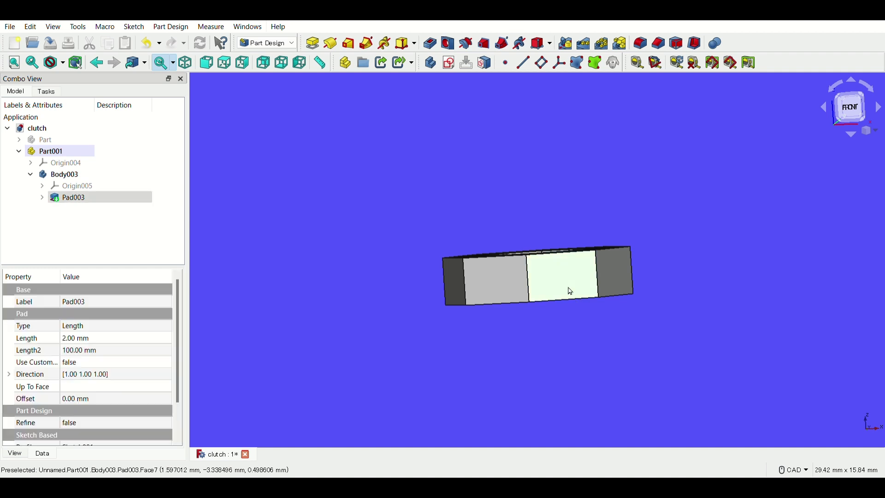
{"action": "left_click", "coordinate": [451, 64]}
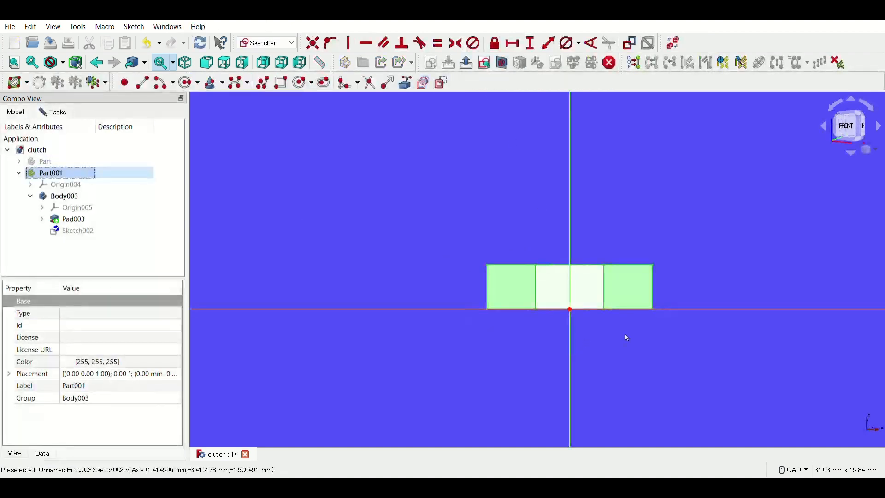
{"action": "scroll", "coordinate": [580, 312], "scroll_direction": "up", "scroll_amount": 6}
{"action": "left_click", "coordinate": [405, 82]}
{"action": "left_click", "coordinate": [433, 227]}
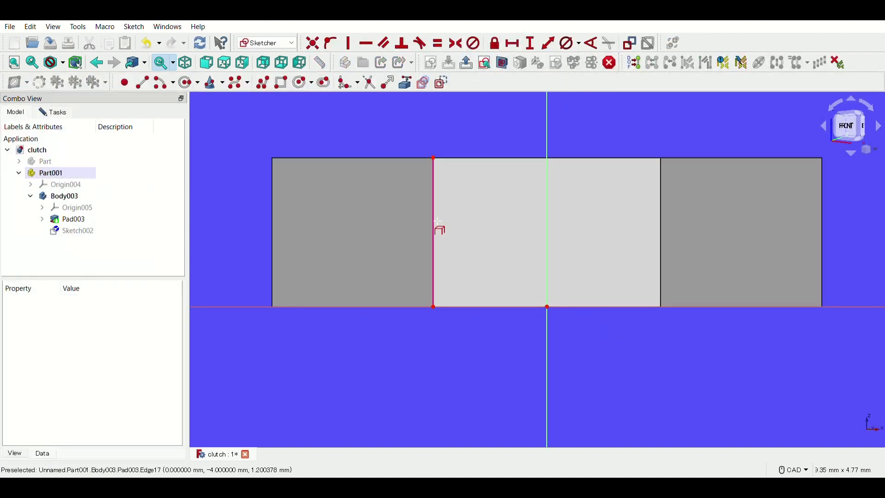
{"action": "left_click", "coordinate": [662, 240]}
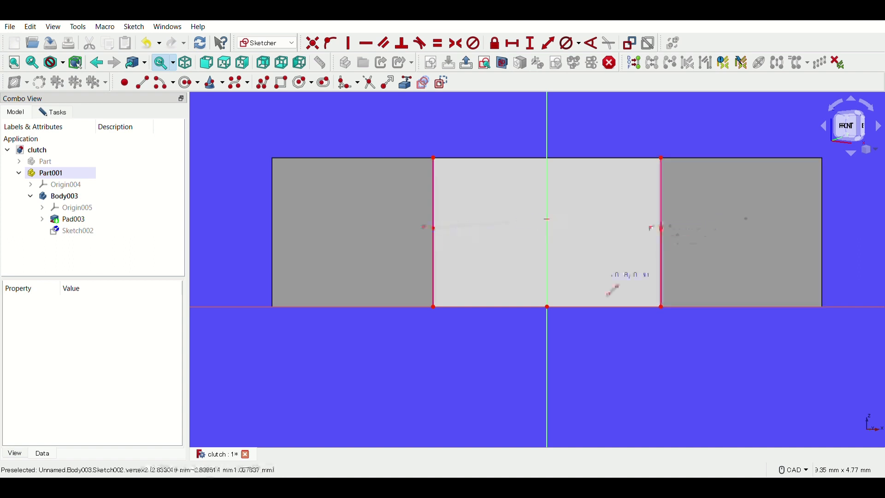
- Complete a mid-height horizontal line with equal vertical segments at its ends, one up and one down, each 0.5 mm long
{"action": "left_click", "coordinate": [663, 264]}
{"action": "left_click", "coordinate": [437, 43]}
{"action": "left_click", "coordinate": [433, 212]}
{"action": "left_click", "coordinate": [530, 43]}
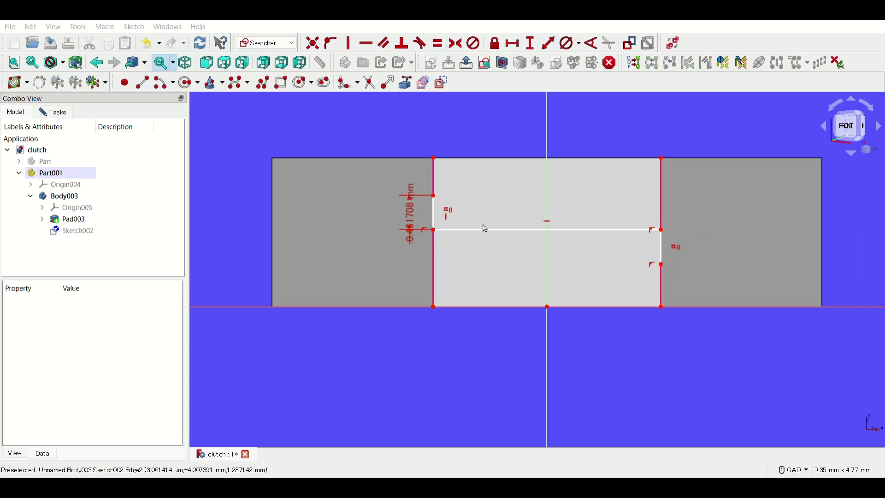
{"action": "type", "text": "0.5"}
{"action": "mouse_move", "coordinate": [409, 214]}
{"action": "left_mouse_down"}
{"action": "mouse_move", "coordinate": [361, 154]}
{"action": "mouse_move", "coordinate": [394, 121]}
{"action": "left_mouse_up"}
{"action": "left_click", "coordinate": [455, 43]}
- Draw two opposing arcs from the free ends of the vertical segments to the horizontal line
{"action": "left_click", "coordinate": [163, 83]}
{"action": "left_click", "coordinate": [432, 282]}
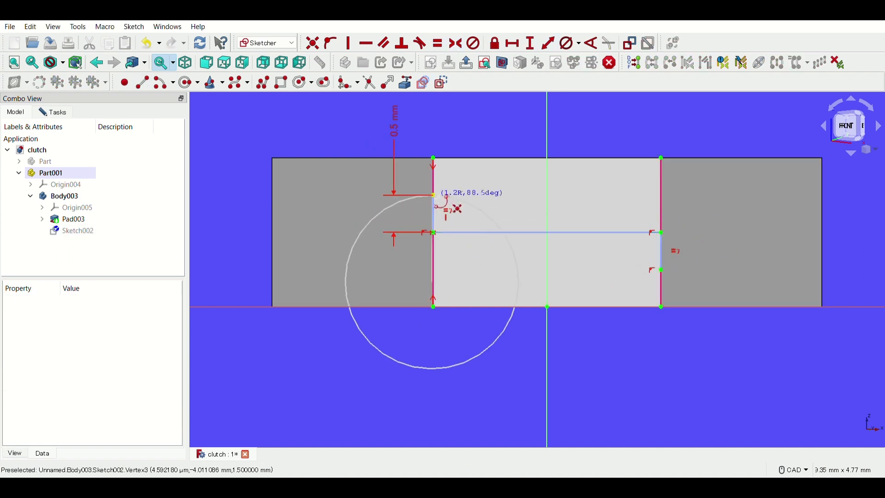
{"action": "left_click", "coordinate": [661, 177]}
{"action": "left_click", "coordinate": [661, 269]}
{"action": "left_click", "coordinate": [594, 232]}
{"action": "left_click", "coordinate": [505, 232]}
- Constrain both arc ends onto the vertical axis so the arcs meet in one continuous wave profile
{"action": "left_click", "coordinate": [330, 43]}
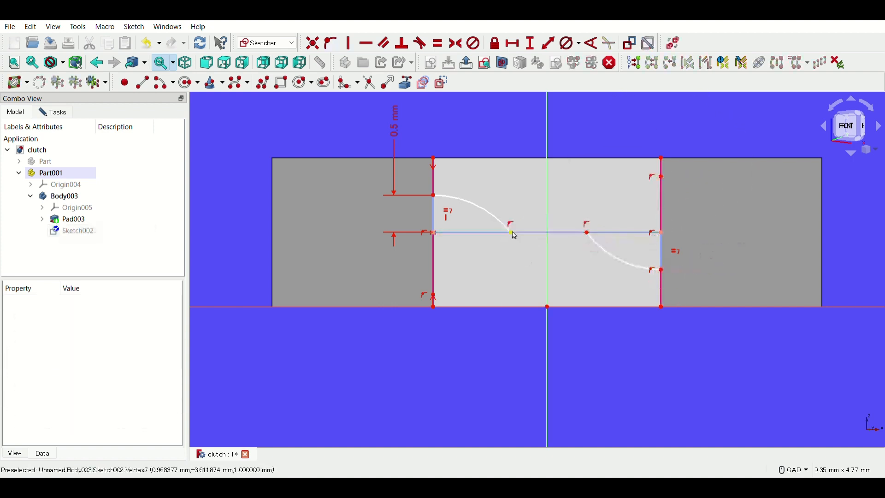
{"action": "left_click", "coordinate": [510, 232]}
{"action": "left_click", "coordinate": [547, 251]}
{"action": "left_click", "coordinate": [329, 43]}
{"action": "left_click", "coordinate": [547, 232]}
{"action": "left_click", "coordinate": [330, 43]}
{"action": "left_click", "coordinate": [547, 351]}
{"action": "left_click", "coordinate": [586, 233]}
{"action": "left_click", "coordinate": [330, 42]}
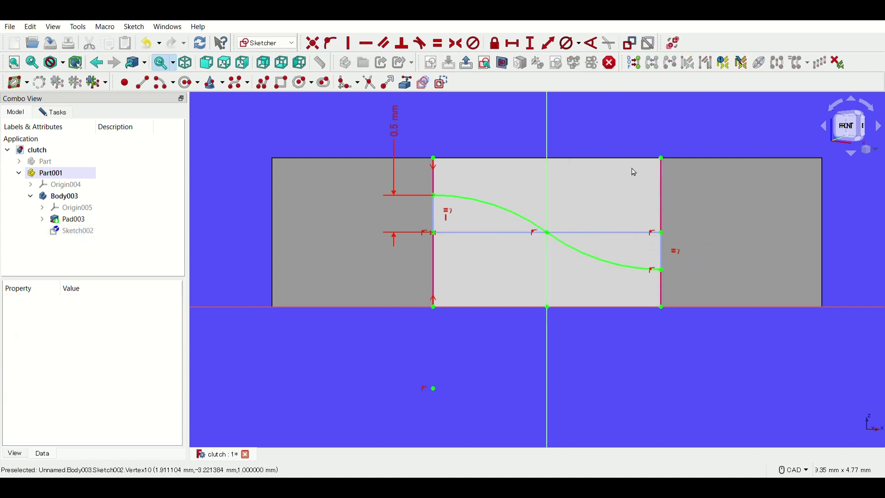
- Make the octagonal ring's body semi-transparent and close the outer face's wave sketch
{"action": "left_click", "coordinate": [64, 196]}
{"action": "left_click", "coordinate": [14, 452]}
{"action": "left_click", "coordinate": [102, 391]}
{"action": "type", "text": "0"}
{"action": "left_click", "coordinate": [60, 259]}
{"action": "left_click", "coordinate": [53, 112]}
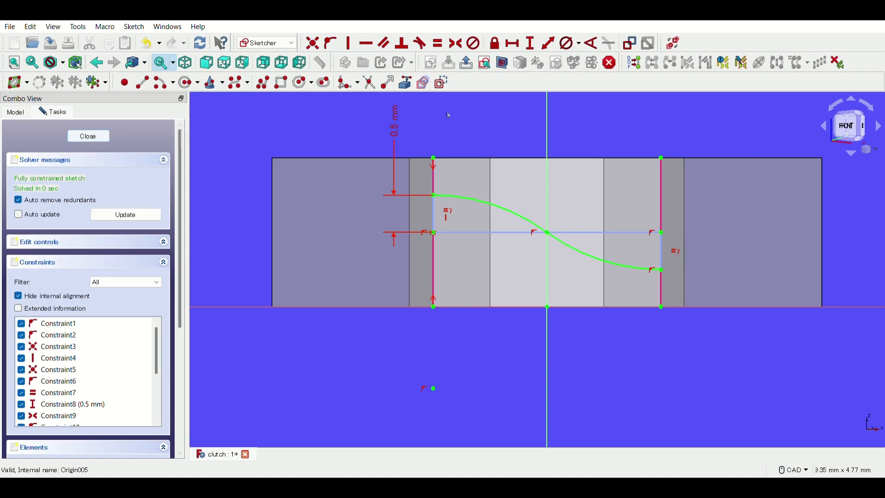
{"action": "middle_click_drag", "start_coordinate": [650, 134], "coordinate": [386, 109]}
{"action": "left_click", "coordinate": [89, 137]}
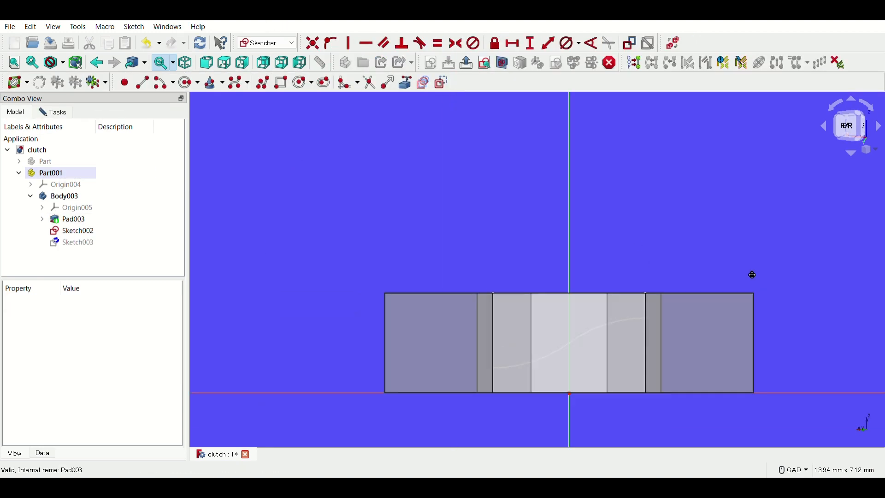
- In the inner face's sketch, project its two vertical edges and draw a horizontal line between them
{"action": "middle_click_drag", "start_coordinate": [752, 275], "coordinate": [723, 327]}
{"action": "left_click", "coordinate": [405, 82]}
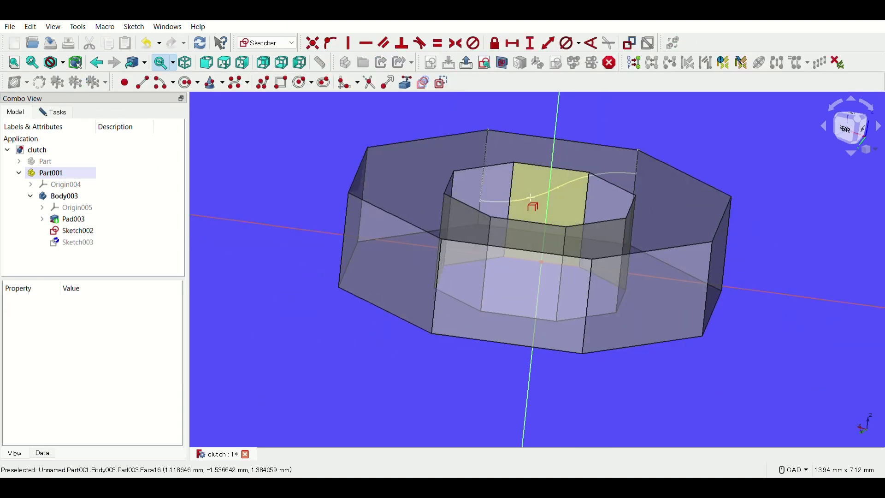
{"action": "left_click", "coordinate": [509, 196]}
{"action": "left_click", "coordinate": [584, 207]}
{"action": "scroll", "coordinate": [580, 227], "scroll_direction": "up", "scroll_amount": 4}
{"action": "left_click", "coordinate": [596, 216]}
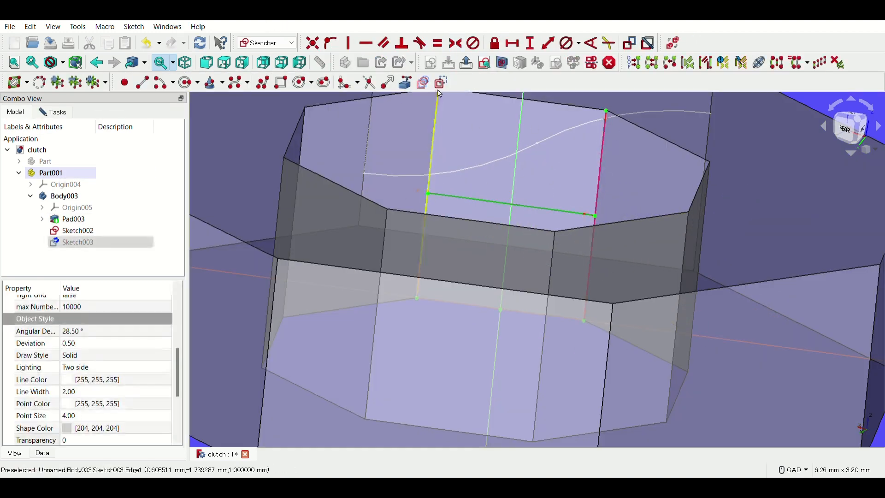
- Draw opposing vertical segments at the line's ends, turn the lines into construction geometry and set the segment height to 0.5 mm
{"action": "left_click", "coordinate": [597, 193]}
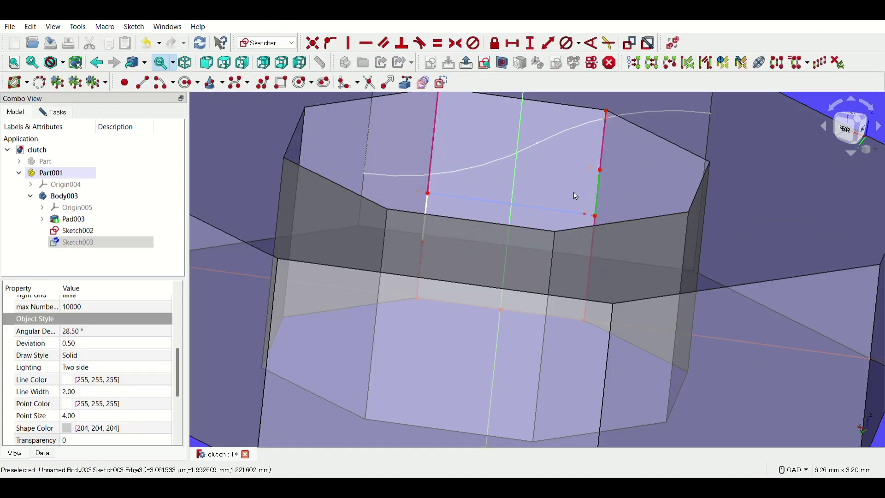
{"action": "key", "text": "g"}
{"action": "key", "text": "n"}
{"action": "left_click", "coordinate": [423, 232]}
{"action": "key", "text": "g"}
{"action": "key", "text": "n"}
{"action": "left_click", "coordinate": [602, 191]}
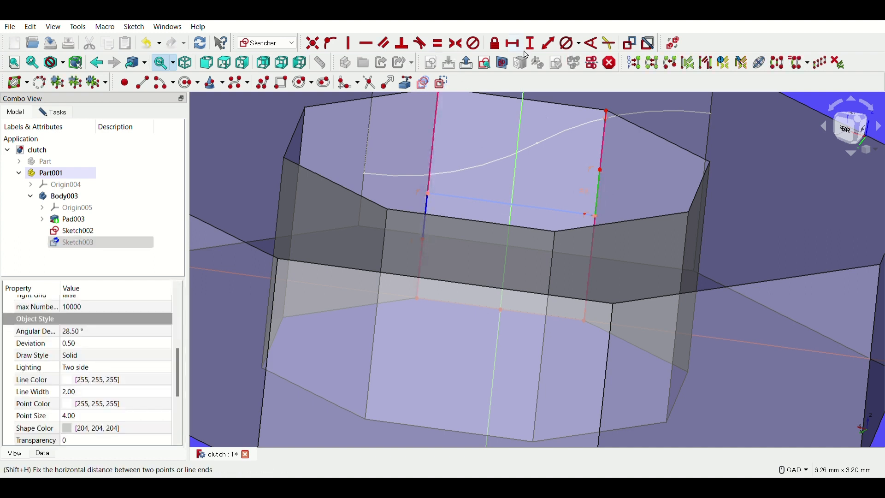
{"action": "key", "text": "i"}
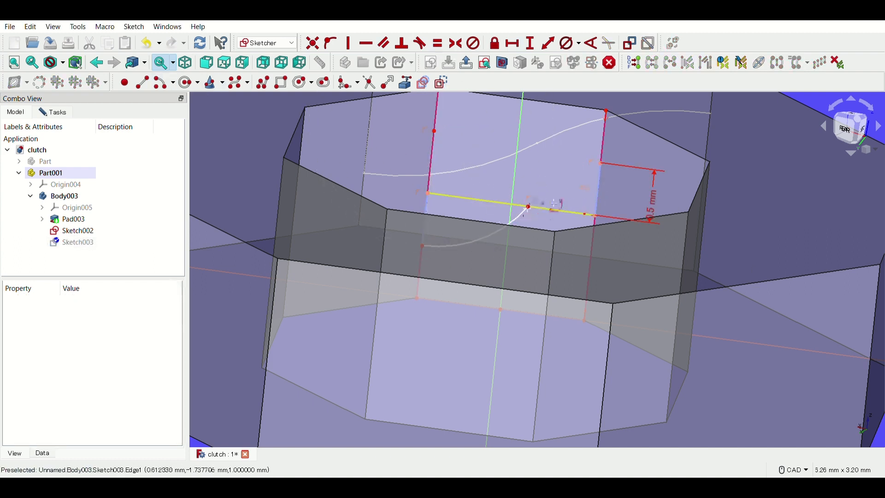
- Draw two opposing arcs on the inner face, joining the segment ends, and make them meet on the vertical axis in one wave
{"action": "left_click", "coordinate": [555, 208]}
{"action": "key", "text": "g"}
{"action": "key", "text": "n"}
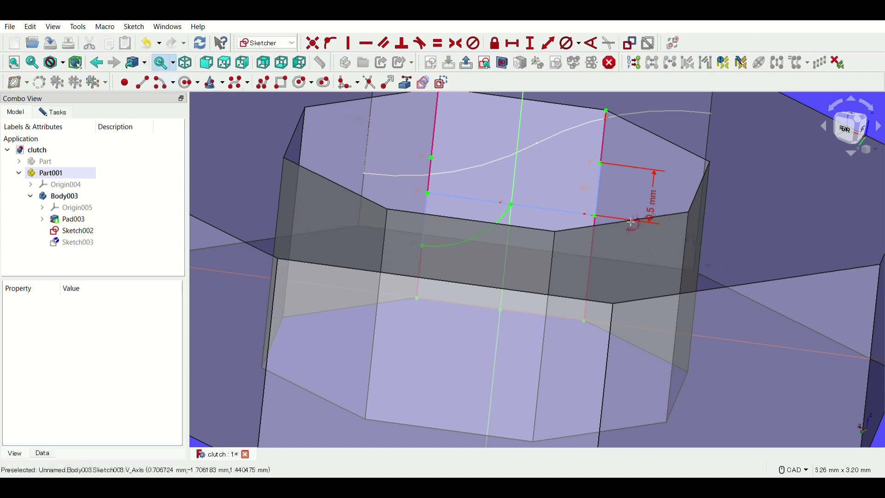
{"action": "left_click", "coordinate": [600, 164]}
{"action": "left_click", "coordinate": [509, 187]}
{"action": "left_click", "coordinate": [511, 204]}
{"action": "left_click", "coordinate": [313, 43]}
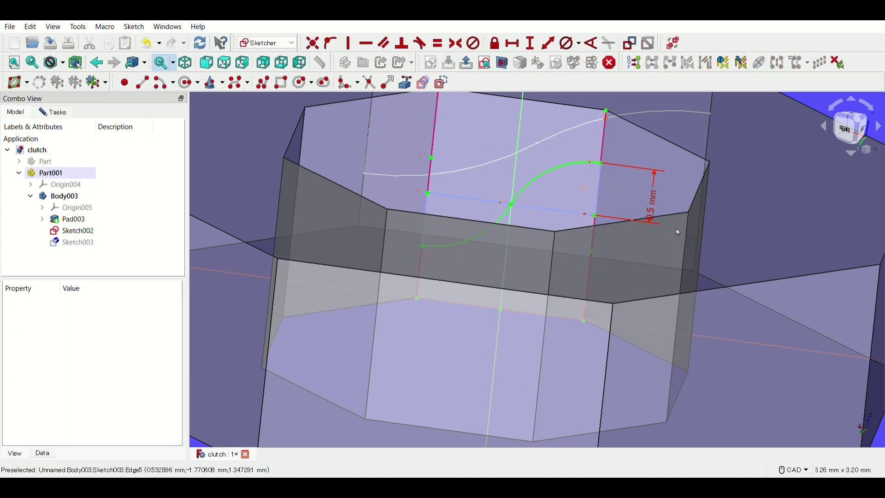
- Set the vertical segment's height to 0.25 mm and draw lines along the face's edges above the wave to enclose the profile
{"action": "double_click", "coordinate": [651, 203]}
{"action": "type", "text": "0.25"}
{"action": "key", "text": "Return"}
{"action": "key", "text": "g"}
{"action": "key", "text": "l"}
{"action": "scroll", "coordinate": [463, 134], "scroll_direction": "down", "scroll_amount": 1}
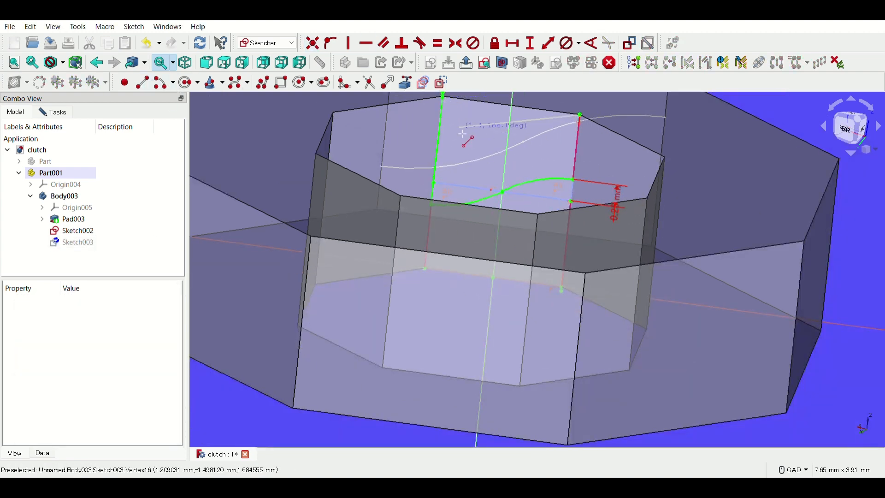
{"action": "scroll", "coordinate": [372, 162], "scroll_direction": "down", "scroll_amount": 5}
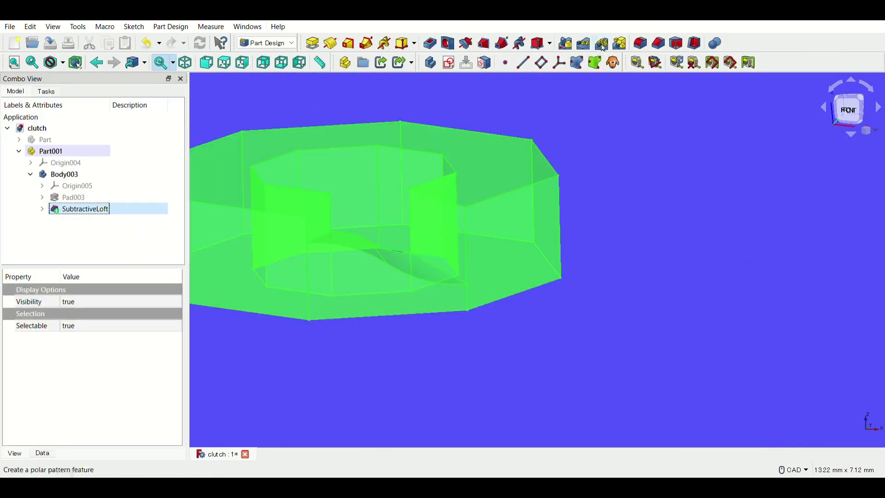
- Create a polar pattern of the wave-shaped subtractive loft around the octagonal ring
{"action": "left_click", "coordinate": [601, 43]}
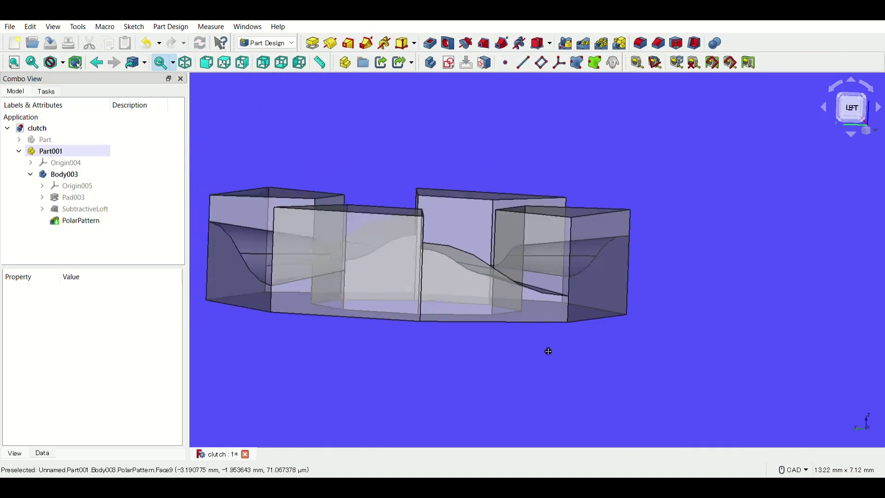
{"action": "middle_click_drag", "start_coordinate": [547, 349], "coordinate": [412, 333]}
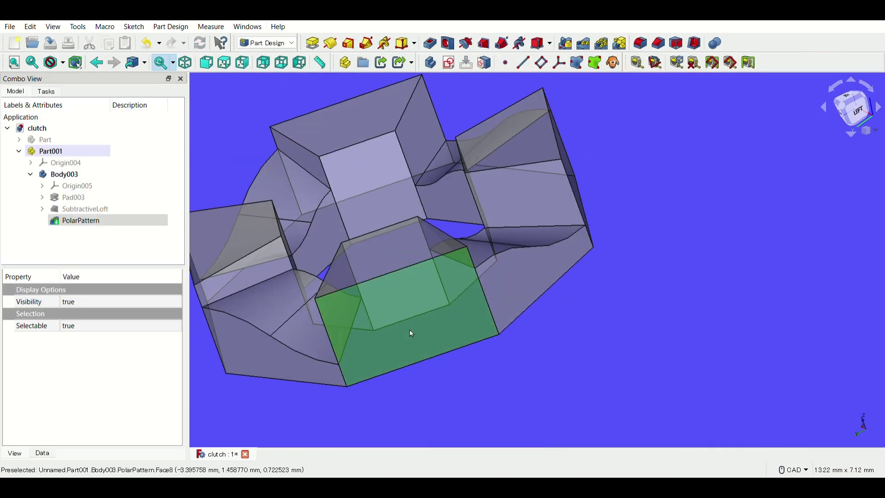
- Start a sketch on an uncut outer face and project its vertical edges and the neighbouring wave curves as external geometry
{"action": "left_click", "coordinate": [452, 66]}
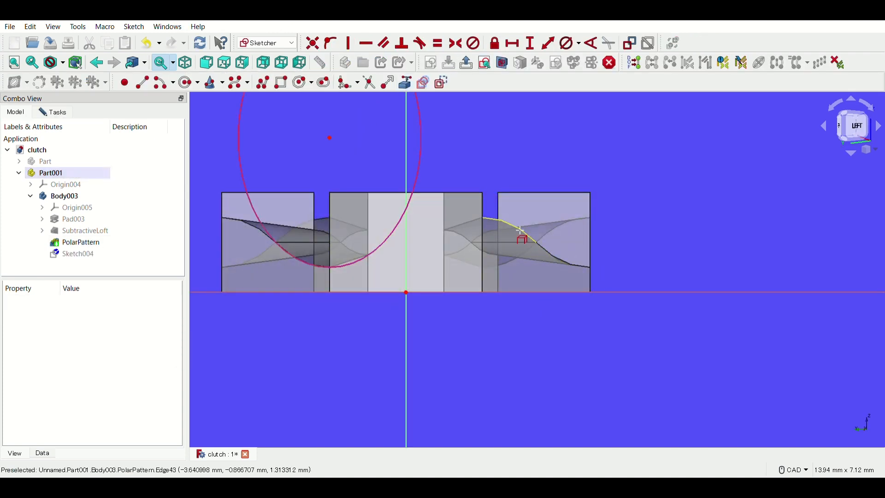
{"action": "left_click", "coordinate": [520, 231]}
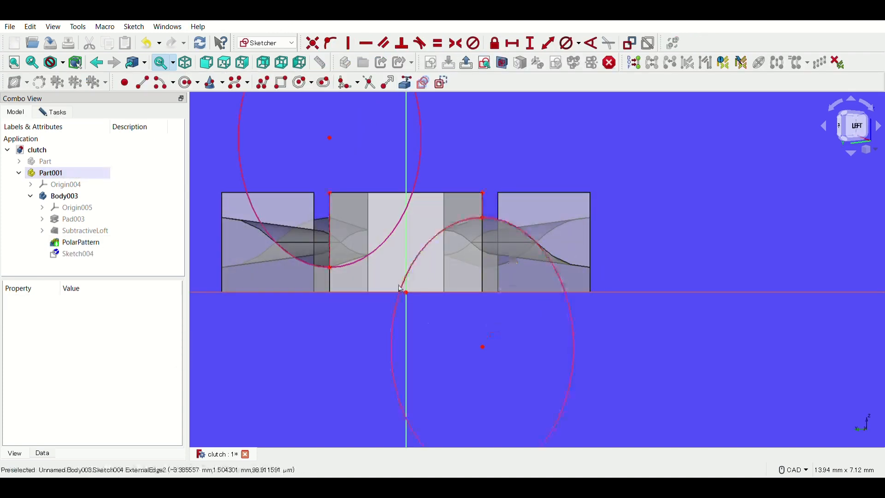
{"action": "scroll", "coordinate": [399, 286], "scroll_direction": "up", "scroll_amount": 2}
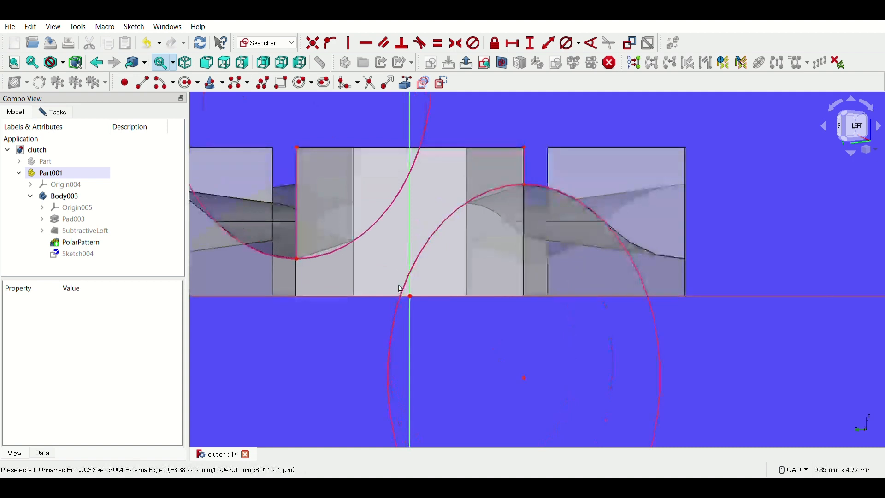
- Draw a horizontal line between the projected edges, constrain it symmetric between an edge's ends and turn it into construction geometry
{"action": "left_click", "coordinate": [524, 215]}
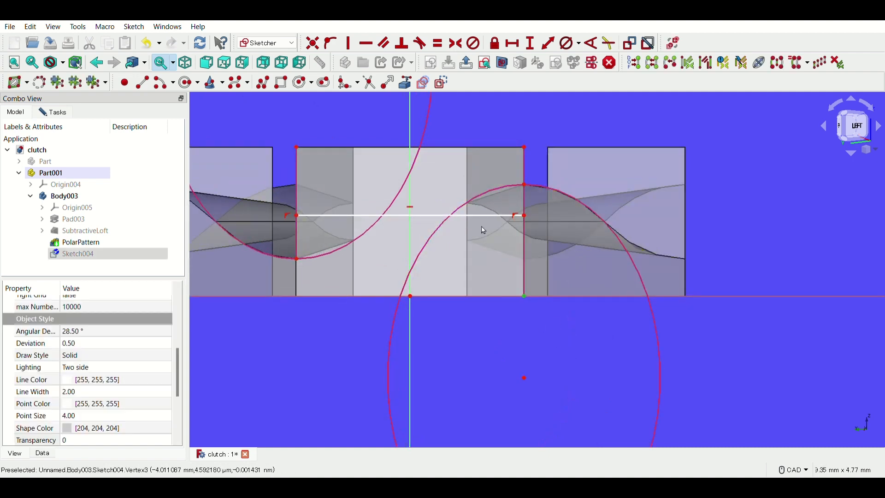
{"action": "left_click", "coordinate": [455, 43]}
{"action": "left_click", "coordinate": [447, 222]}
{"action": "left_click", "coordinate": [441, 82]}
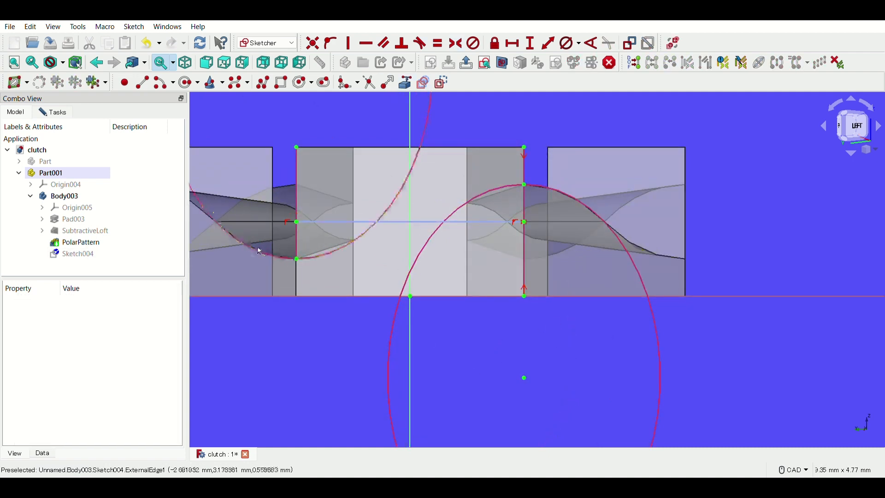
- Draw two opposing arcs centred on the vertical edges, linking the neighbouring waves' ends with the horizontal construction line
{"action": "left_click", "coordinate": [524, 164]}
{"action": "key", "text": "Escape"}
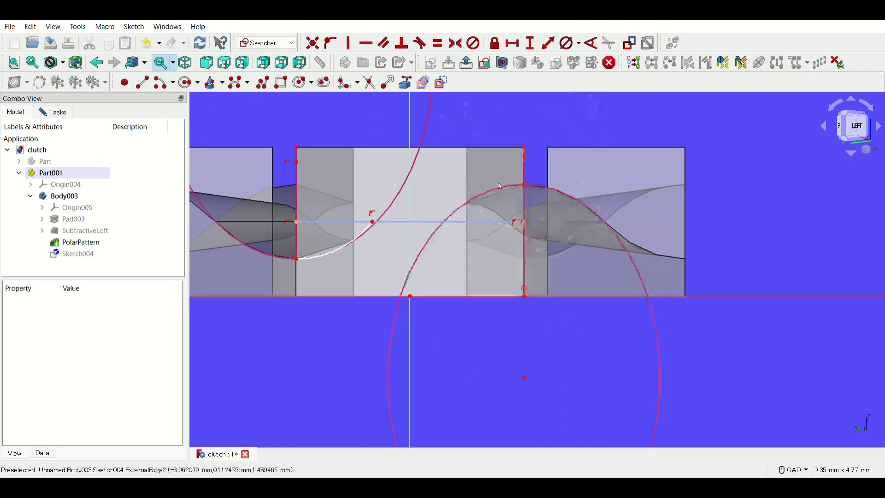
{"action": "left_click", "coordinate": [524, 280]}
{"action": "left_click", "coordinate": [524, 184]}
{"action": "left_click", "coordinate": [448, 222]}
{"action": "key", "text": "Escape"}
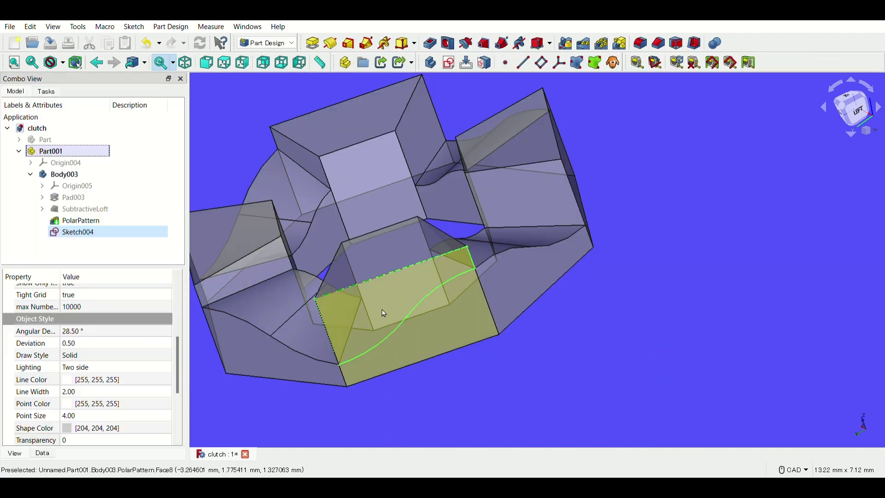
- Start a sketch on the matching inner face and draw a horizontal construction line between its projected vertical edges
{"action": "mouse_move", "coordinate": [387, 251]}
{"action": "middle_mouse_down"}
{"action": "mouse_move", "coordinate": [405, 323]}
{"action": "mouse_move", "coordinate": [429, 87]}
{"action": "middle_mouse_up"}
{"action": "left_click", "coordinate": [449, 62]}
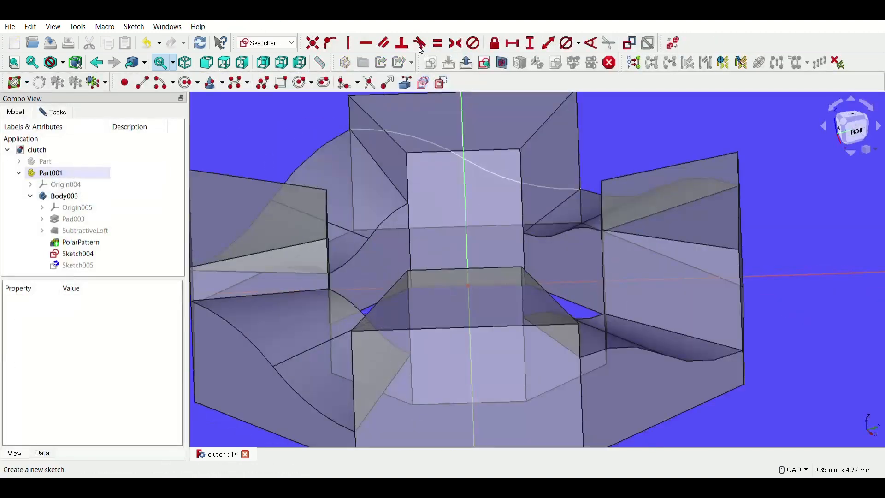
{"action": "scroll", "coordinate": [493, 221], "scroll_direction": "up", "scroll_amount": 3}
{"action": "left_click", "coordinate": [367, 221]}
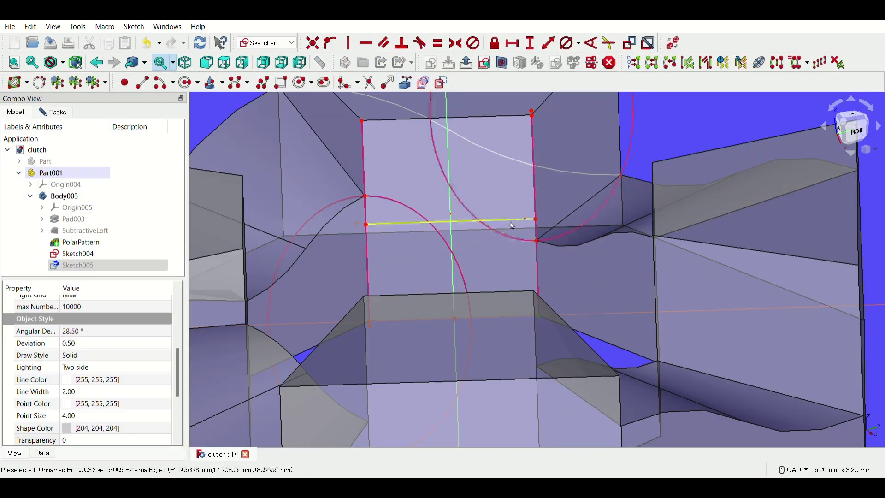
{"action": "left_click", "coordinate": [535, 215]}
{"action": "left_click", "coordinate": [452, 218]}
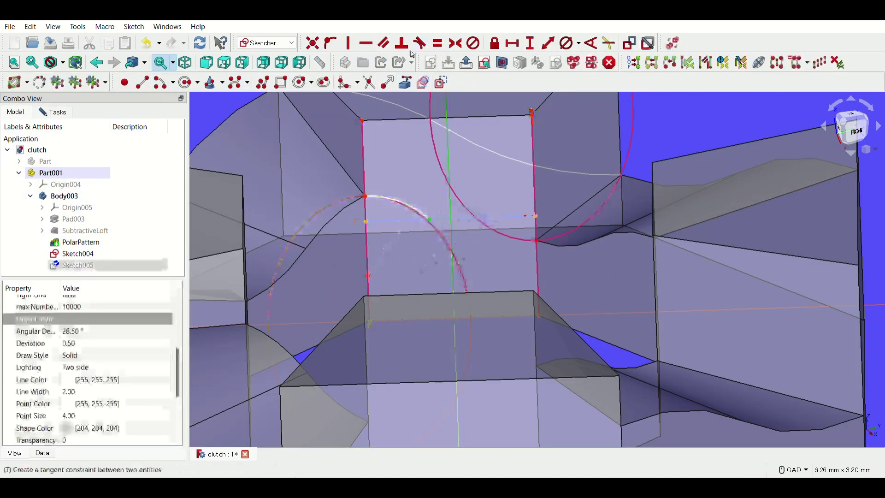
- Draw the second arc of the inner wave, from the midpoint on the vertical axis to the neighbouring wave's end
{"action": "left_click", "coordinate": [533, 127]}
{"action": "left_click", "coordinate": [451, 218]}
{"action": "left_click", "coordinate": [536, 241]}
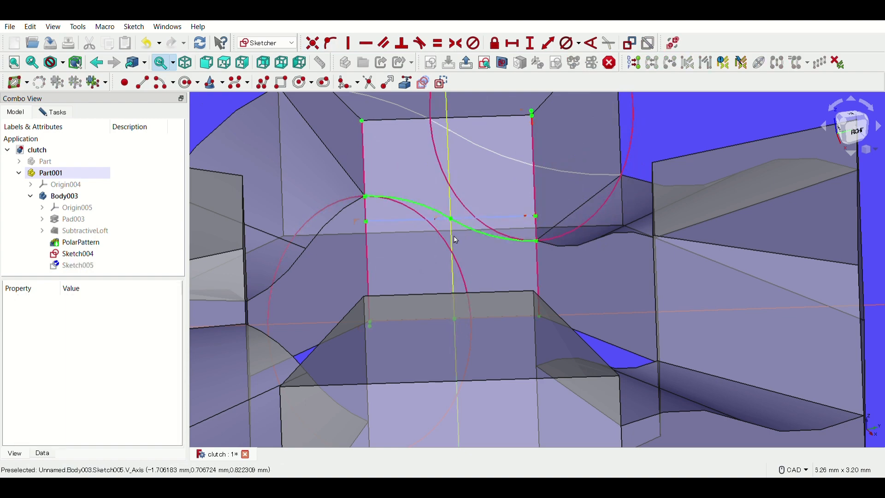
{"action": "key", "text": "Escape"}
{"action": "mouse_move", "coordinate": [353, 159]}
{"action": "middle_mouse_down"}
{"action": "mouse_move", "coordinate": [378, 266]}
{"action": "mouse_move", "coordinate": [450, 263]}
{"action": "middle_mouse_up"}
{"action": "key", "text": "Escape"}
- Cut a subtractive loft between the outer sketch Sketch004 and the inner sketch Sketch005
{"action": "scroll", "coordinate": [359, 245], "scroll_direction": "down", "scroll_amount": 3}
{"action": "left_click", "coordinate": [86, 234]}
{"action": "left_click", "coordinate": [87, 244], "text": "ctrl"}
{"action": "left_click", "coordinate": [484, 43]}
{"action": "left_click", "coordinate": [70, 116]}
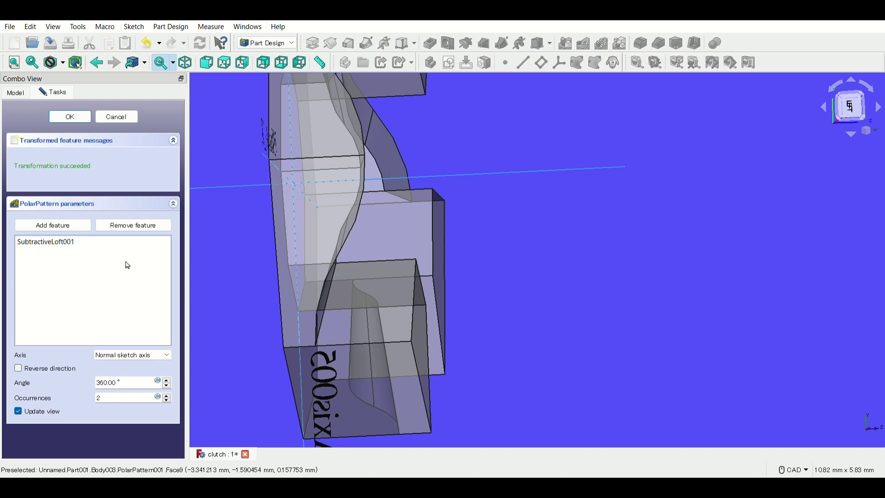
- Increase the occurrences of the second loft's 360° polar pattern about the normal sketch axis and accept it
{"action": "left_click", "coordinate": [168, 397]}
{"action": "middle_click_drag", "start_coordinate": [415, 295], "coordinate": [461, 258]}
{"action": "left_click", "coordinate": [70, 116]}
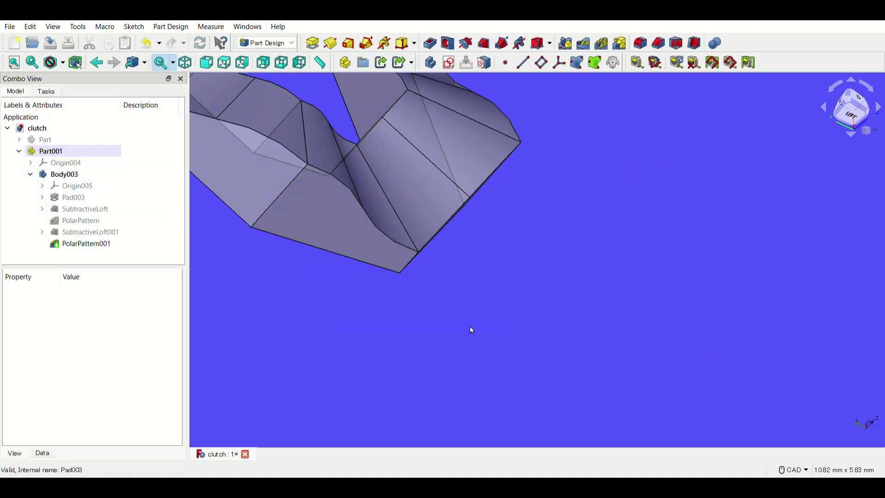
- In the sketch seen from the ring's underside, draw two concentric circles centred on the origin, one inside the octagon's corners and one outside
{"action": "scroll", "coordinate": [438, 341], "scroll_direction": "down", "scroll_amount": 4}
{"action": "mouse_move", "coordinate": [469, 325]}
{"action": "middle_mouse_down"}
{"action": "mouse_move", "coordinate": [438, 341]}
{"action": "mouse_move", "coordinate": [454, 361]}
{"action": "mouse_move", "coordinate": [485, 217]}
{"action": "mouse_move", "coordinate": [476, 277]}
{"action": "mouse_move", "coordinate": [497, 223]}
{"action": "mouse_move", "coordinate": [484, 266]}
{"action": "middle_mouse_up"}
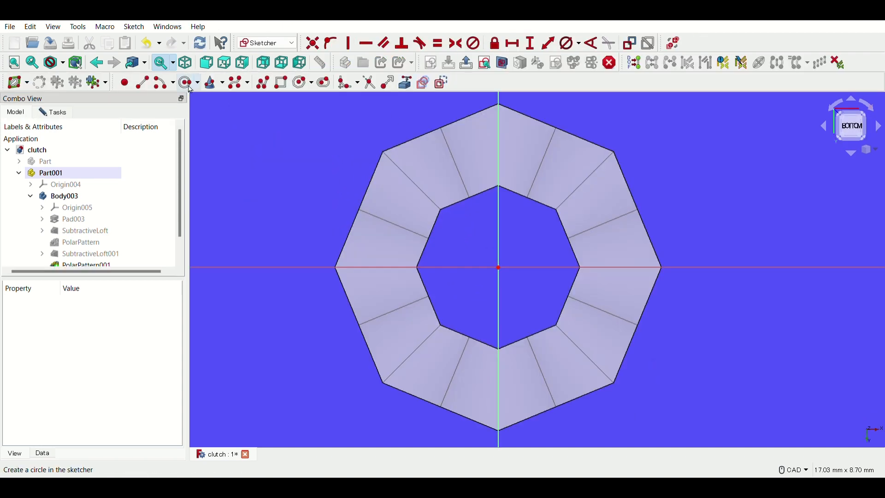
{"action": "left_click", "coordinate": [189, 82]}
{"action": "left_click", "coordinate": [499, 267]}
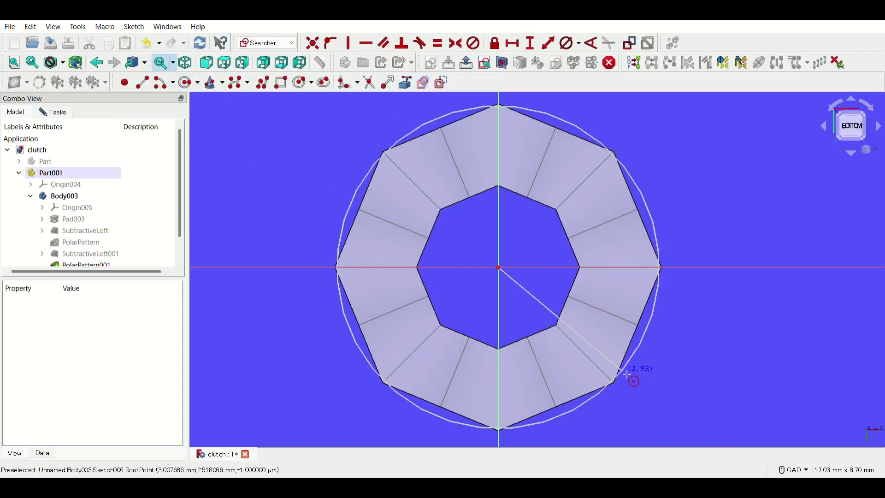
{"action": "left_click", "coordinate": [609, 368]}
{"action": "left_click", "coordinate": [498, 268]}
{"action": "left_click", "coordinate": [612, 408]}
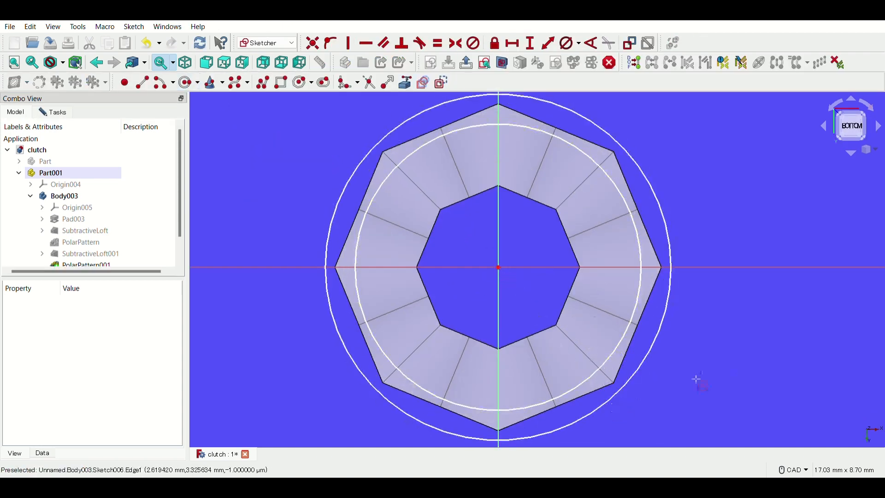
- Constrain the inner circle's diameter to 7 mm and the outer circle's diameter to 8.5 mm
{"action": "left_click", "coordinate": [643, 257]}
{"action": "left_click", "coordinate": [569, 43]}
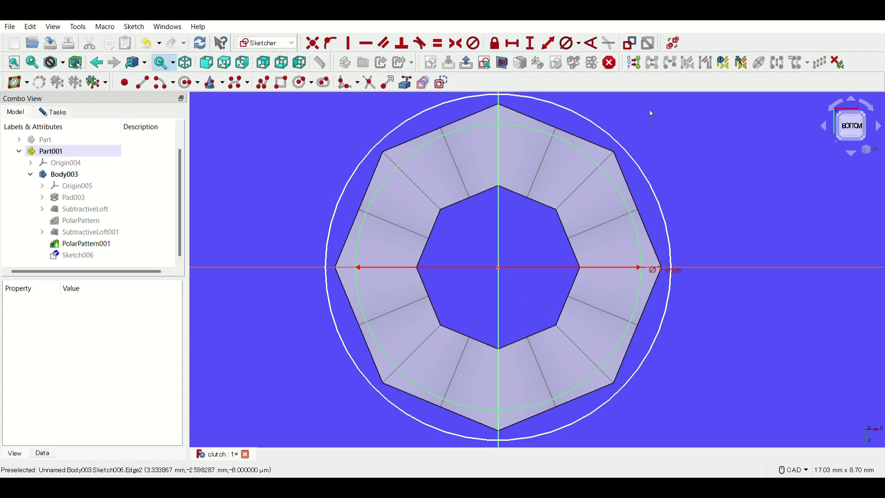
{"action": "left_click", "coordinate": [633, 63]}
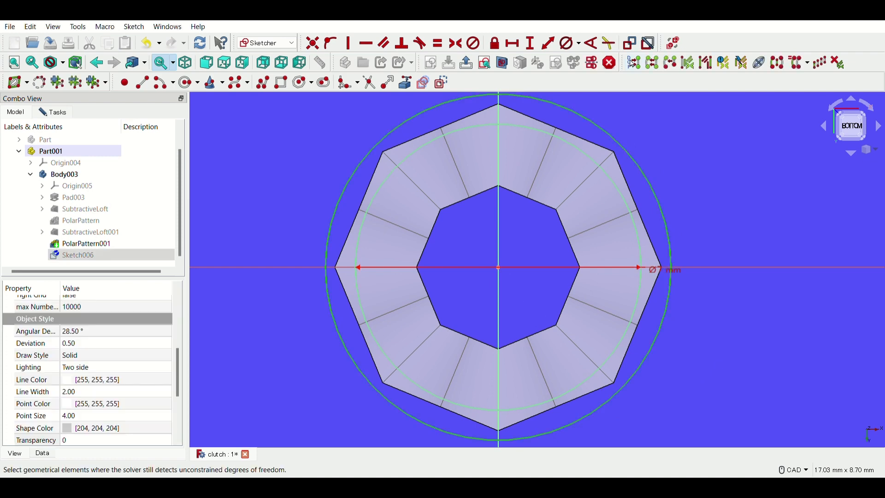
{"action": "left_click", "coordinate": [570, 43]}
{"action": "type", "text": "8.5"}
{"action": "key", "text": "Return"}
{"action": "left_click", "coordinate": [59, 112]}
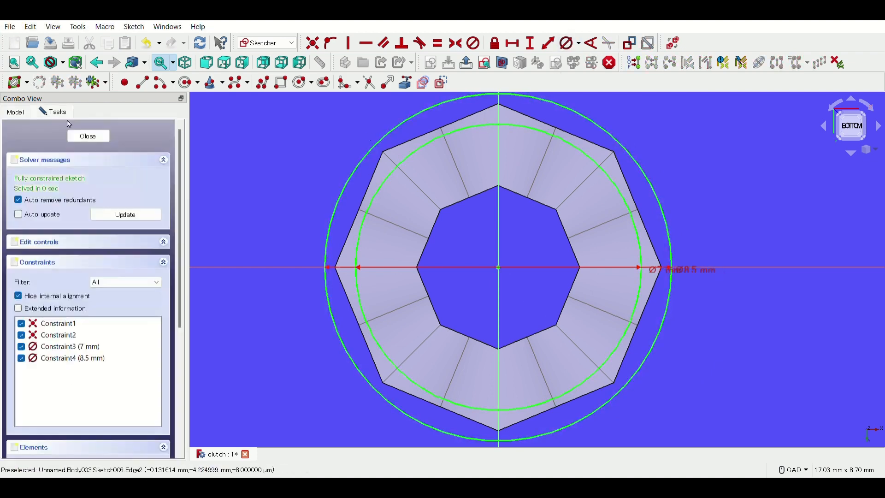
- Close the two-circle sketch and pocket it to trim the ring's octagonal outside to a round shape
{"action": "left_click", "coordinate": [87, 136]}
{"action": "middle_click_drag", "start_coordinate": [569, 253], "coordinate": [665, 340]}
{"action": "scroll", "coordinate": [535, 291], "scroll_direction": "up", "scroll_amount": 1}
{"action": "left_click", "coordinate": [429, 43]}
- Delete the pad made from the inner circle sketch Sketch007 and use that sketch for a pocket that rounds the bore
{"action": "left_click", "coordinate": [78, 236]}
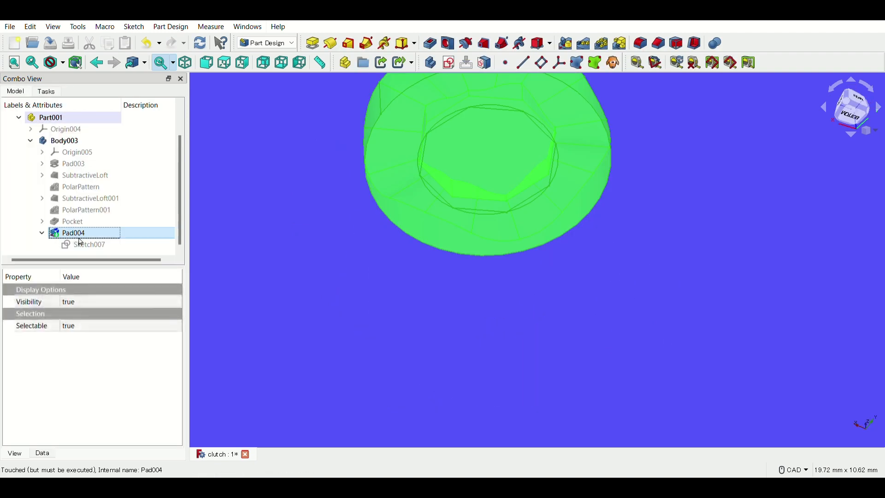
{"action": "key", "text": "Delete"}
{"action": "left_click", "coordinate": [96, 246]}
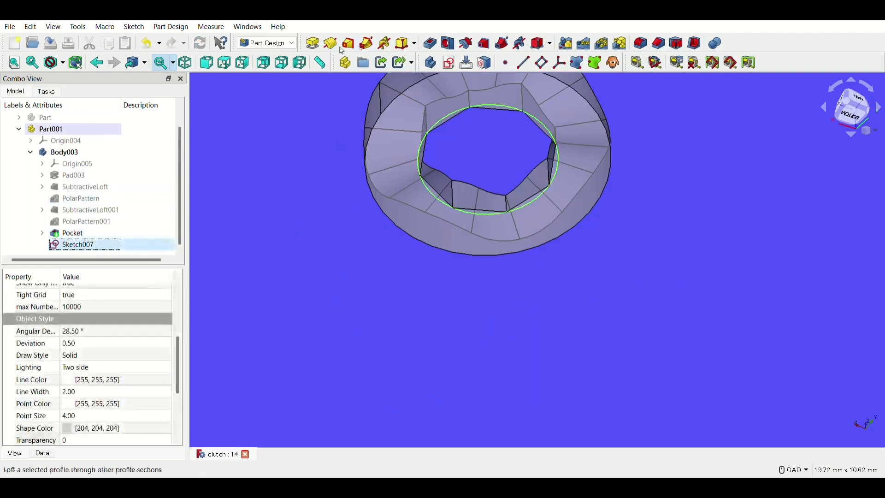
{"action": "left_click", "coordinate": [429, 44]}
{"action": "middle_click_drag", "start_coordinate": [549, 194], "coordinate": [530, 265]}
{"action": "left_click", "coordinate": [69, 117]}
- Sketch a circle matching the bore, centred on the origin of the ring's underside, and pad it 0.75 mm in the reversed direction
{"action": "mouse_move", "coordinate": [532, 181]}
{"action": "middle_mouse_down"}
{"action": "mouse_move", "coordinate": [624, 288]}
{"action": "mouse_move", "coordinate": [592, 253]}
{"action": "mouse_move", "coordinate": [586, 203]}
{"action": "mouse_move", "coordinate": [484, 288]}
{"action": "middle_mouse_up"}
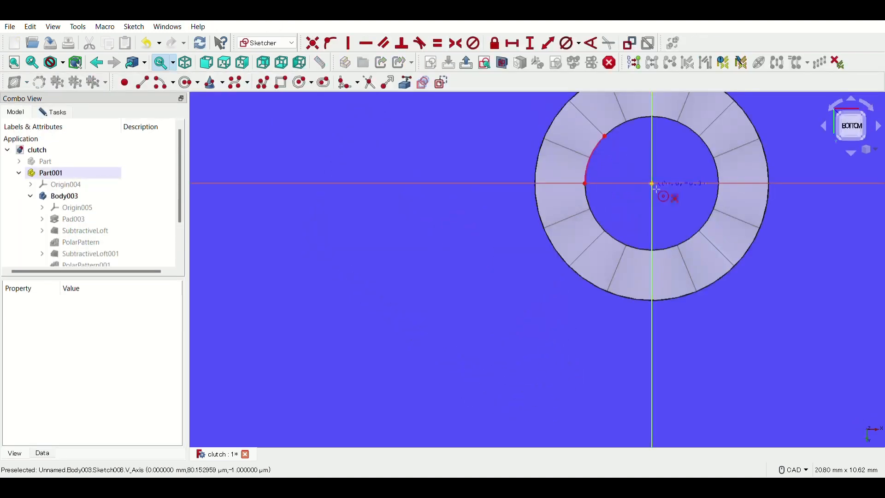
{"action": "left_click", "coordinate": [585, 183]}
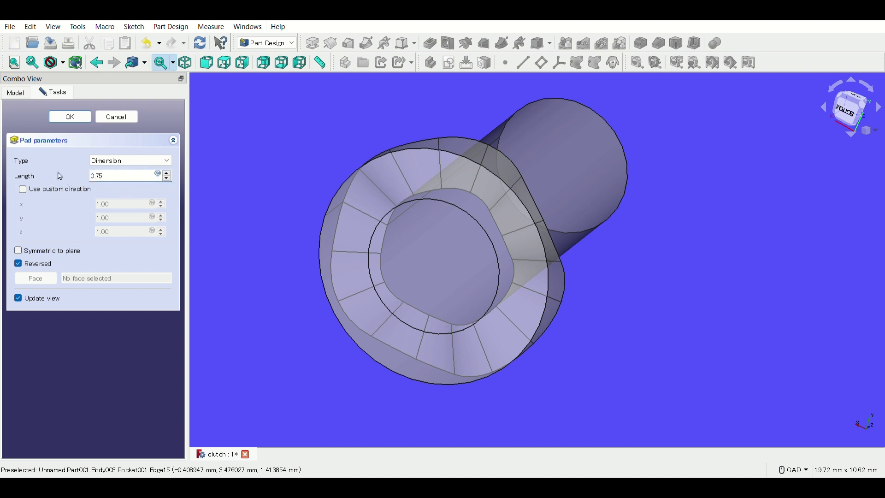
{"action": "key", "text": "Return"}
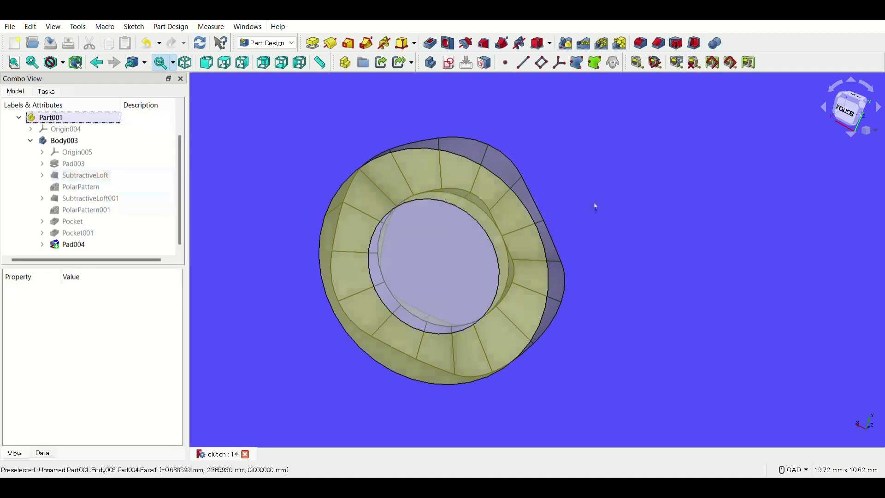
- Show the hidden gear part together with the wave ring and check how they fit
{"action": "middle_click_drag", "start_coordinate": [648, 251], "coordinate": [539, 295]}
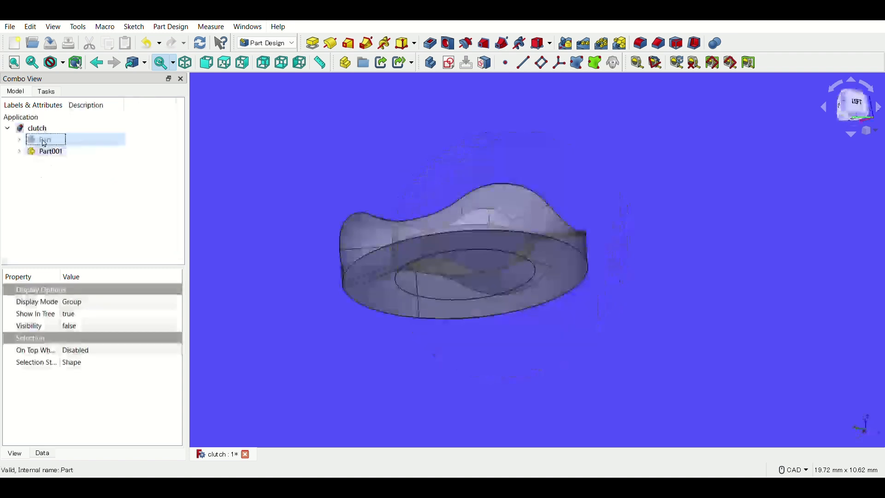
{"action": "left_click", "coordinate": [606, 224]}
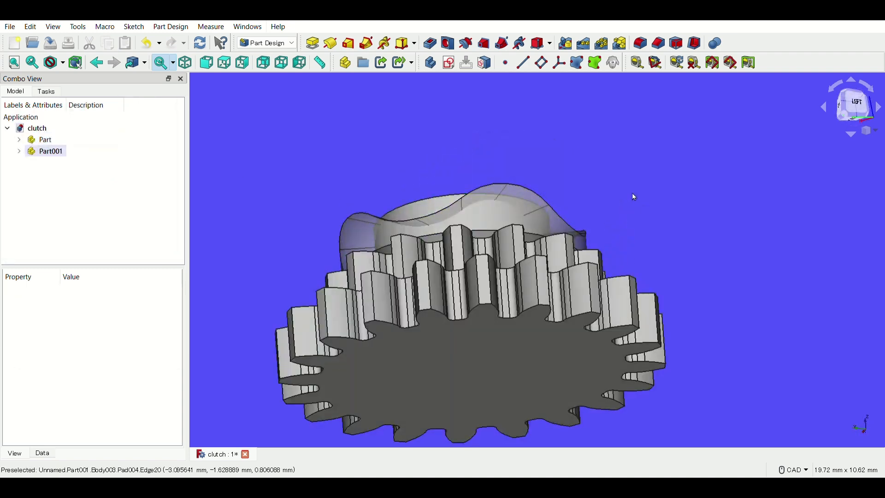
{"action": "middle_click_drag", "start_coordinate": [632, 192], "coordinate": [605, 229]}
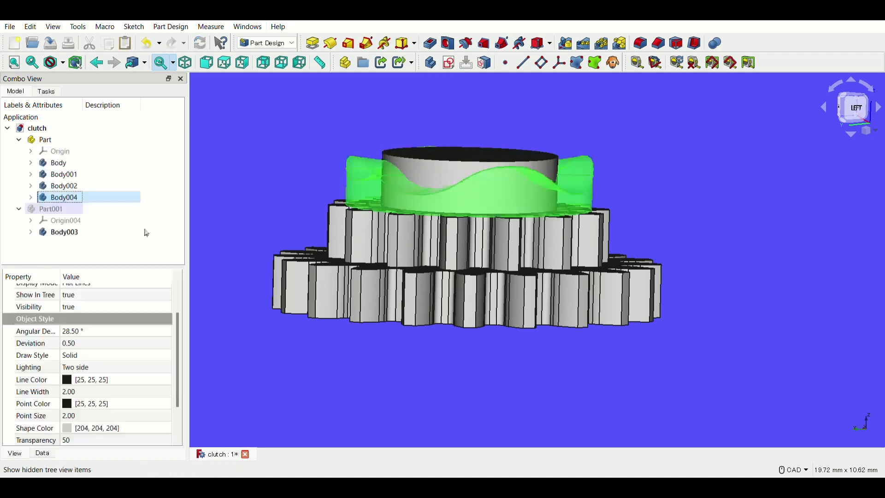
- Transform the wave ring Body004 by flipping it upside down and moving it below the stacked gears
{"action": "left_click", "coordinate": [148, 212]}
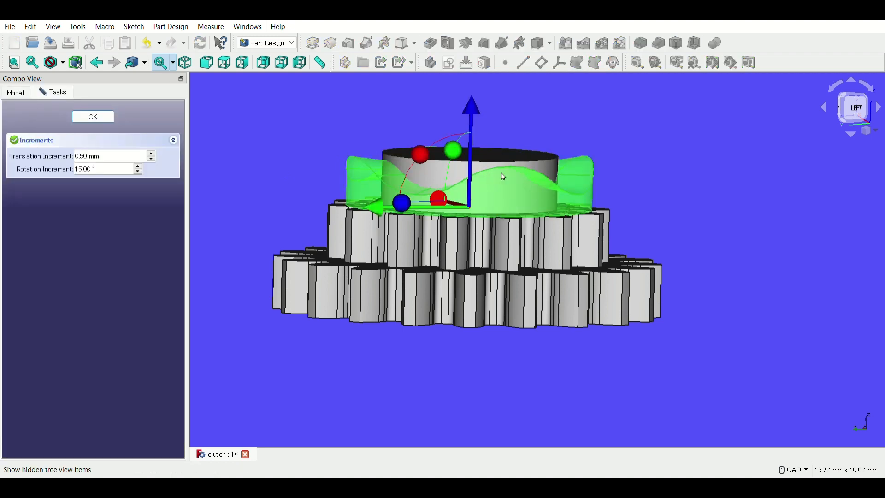
{"action": "middle_click_drag", "start_coordinate": [501, 174], "coordinate": [559, 189]}
{"action": "scroll", "coordinate": [556, 187], "scroll_direction": "down", "scroll_amount": 4}
{"action": "left_click_drag", "start_coordinate": [477, 126], "coordinate": [528, 305]}
{"action": "left_click_drag", "start_coordinate": [454, 281], "coordinate": [423, 342]}
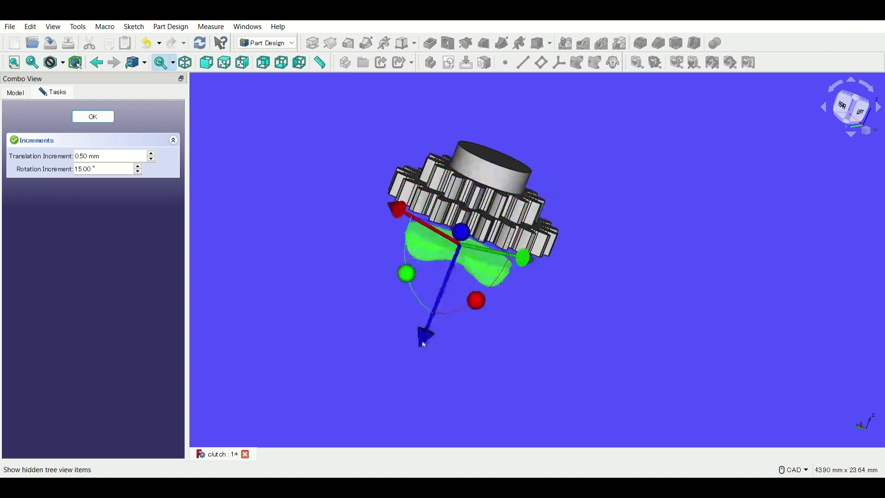
- Move the flipped wave ring along its axis until its flat side rests against the underside of the larger gear
{"action": "left_click", "coordinate": [210, 66]}
{"action": "middle_click_drag", "start_coordinate": [780, 329], "coordinate": [753, 327]}
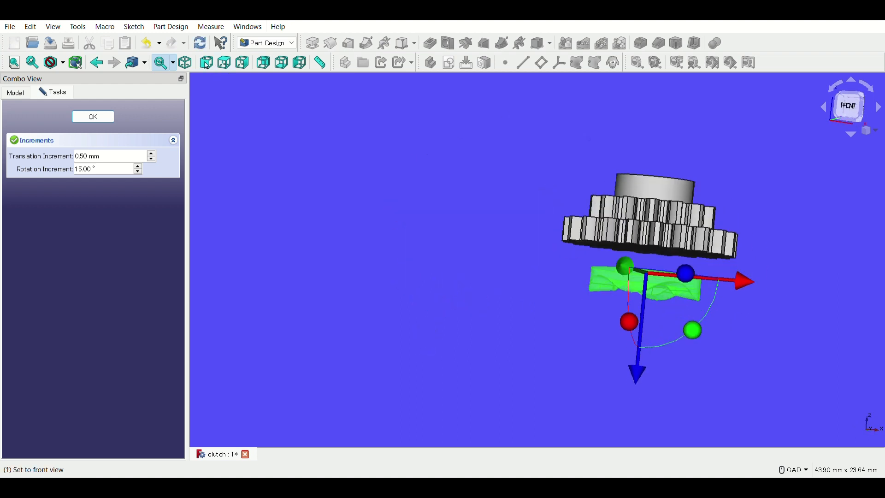
{"action": "left_click", "coordinate": [208, 64]}
{"action": "middle_click_drag", "start_coordinate": [612, 189], "coordinate": [529, 230]}
{"action": "scroll", "coordinate": [529, 231], "scroll_direction": "up", "scroll_amount": 4}
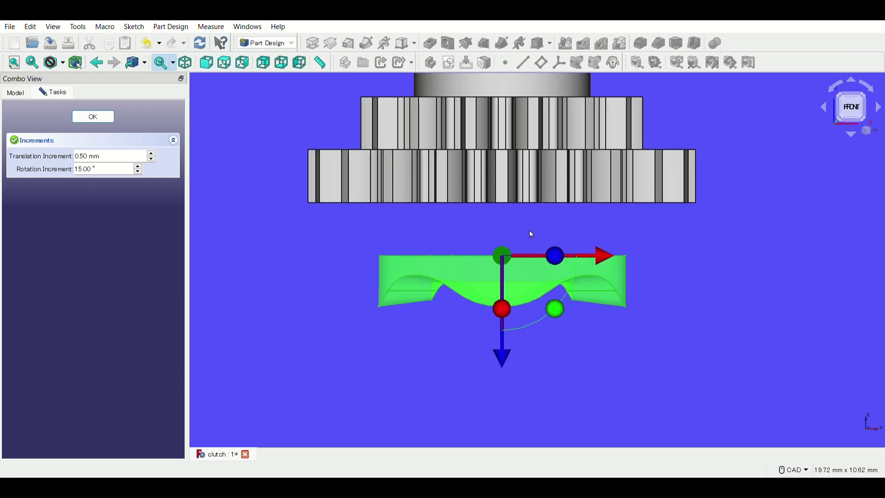
{"action": "middle_click_drag", "start_coordinate": [706, 273], "coordinate": [696, 317]}
{"action": "left_click_drag", "start_coordinate": [493, 415], "coordinate": [692, 366]}
{"action": "key", "text": "Return"}
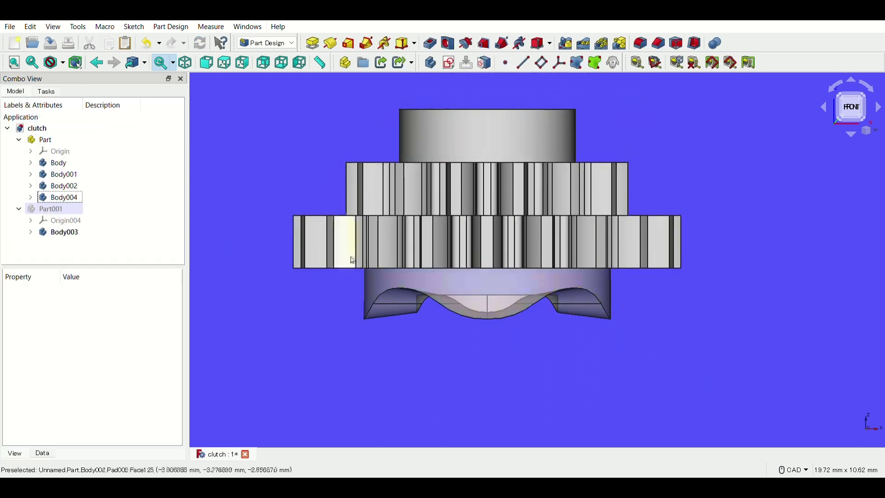
- Fuse Body, Body001, Body002 and Body004 with a union and make the result the base feature of a new body in Part
{"action": "left_click", "coordinate": [60, 197]}
{"action": "left_click", "coordinate": [75, 167], "text": "shift"}
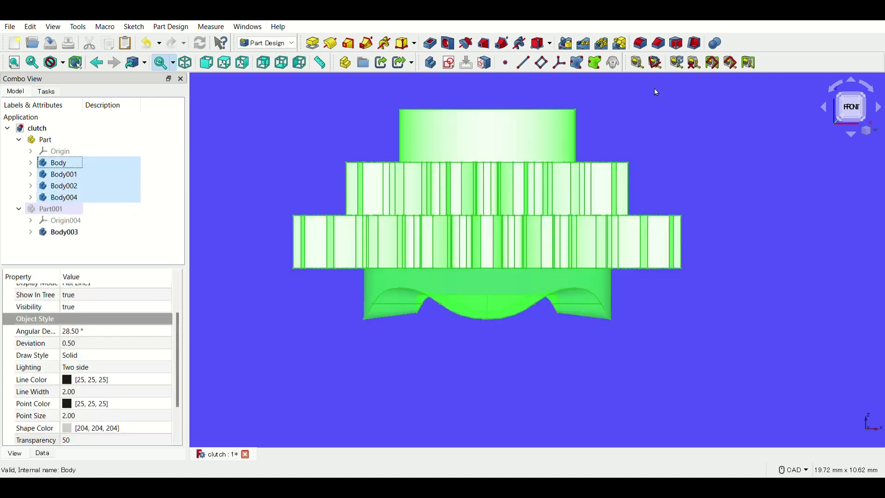
{"action": "left_click", "coordinate": [270, 90]}
{"action": "left_click", "coordinate": [337, 42]}
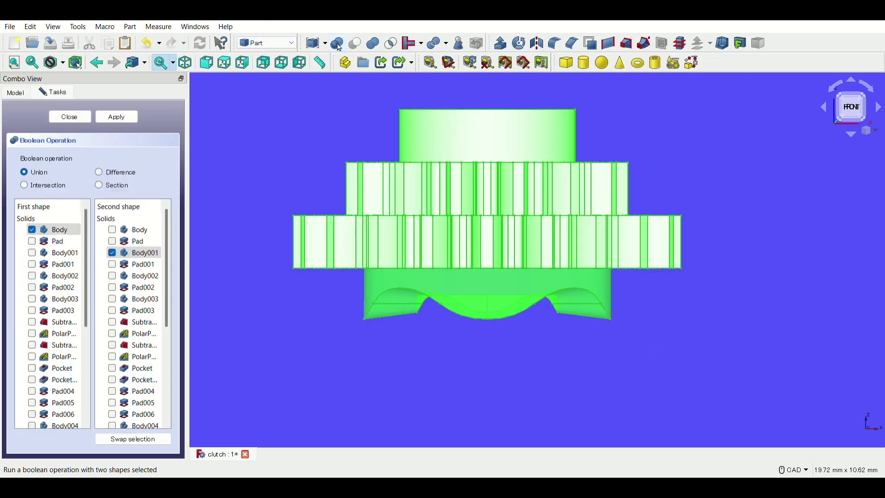
{"action": "left_click", "coordinate": [115, 116]}
{"action": "key", "text": "Escape"}
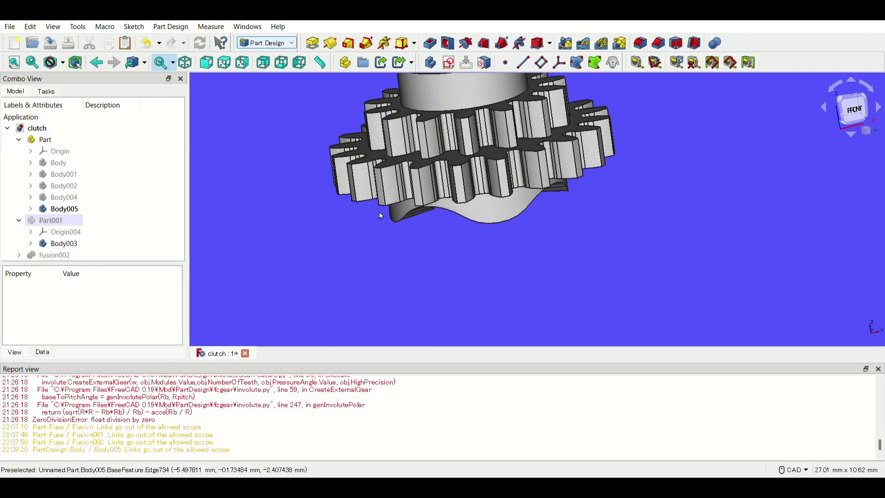
{"action": "scroll", "coordinate": [379, 212], "scroll_direction": "down", "scroll_amount": 3}
{"action": "middle_click_drag", "start_coordinate": [378, 210], "coordinate": [350, 237]}
- Add an involute gear profile with 8 teeth and a 0.5 mm module to a new body in Part001
{"action": "left_click", "coordinate": [19, 140]}
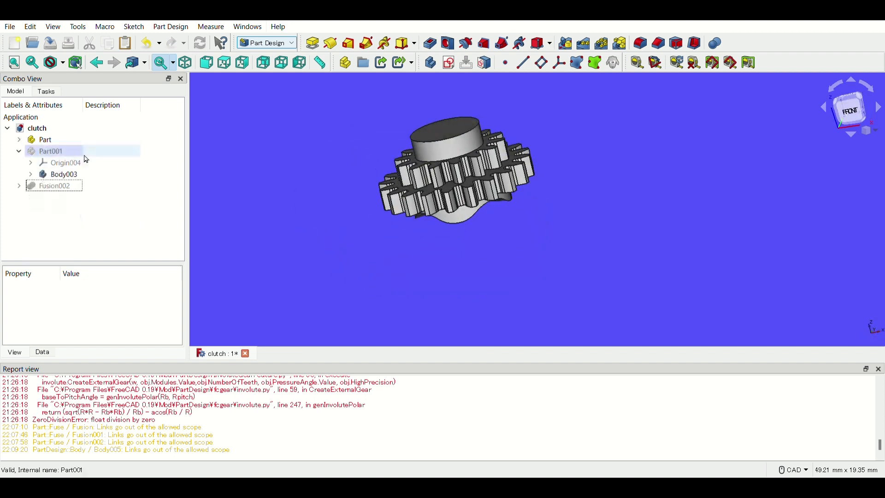
{"action": "left_click", "coordinate": [95, 187]}
{"action": "left_click", "coordinate": [75, 179]}
{"action": "scroll", "coordinate": [122, 212], "scroll_direction": "down", "scroll_amount": 3}
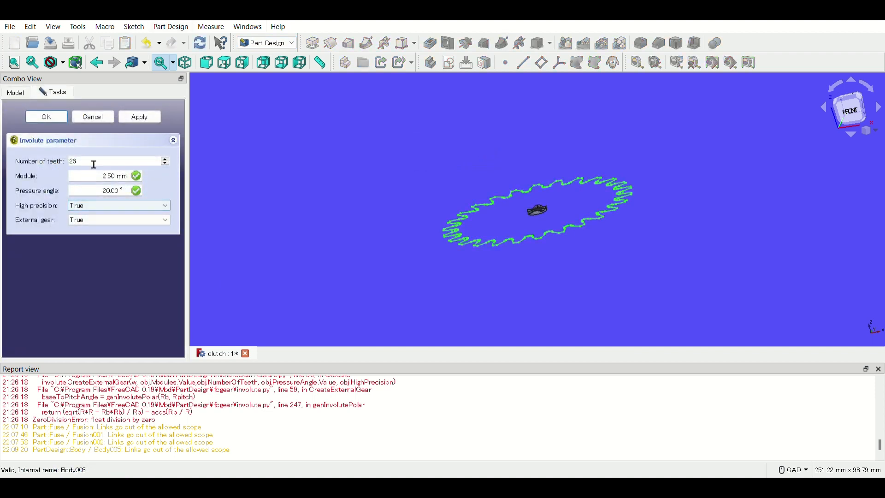
{"action": "left_click_drag", "start_coordinate": [93, 164], "coordinate": [43, 172]}
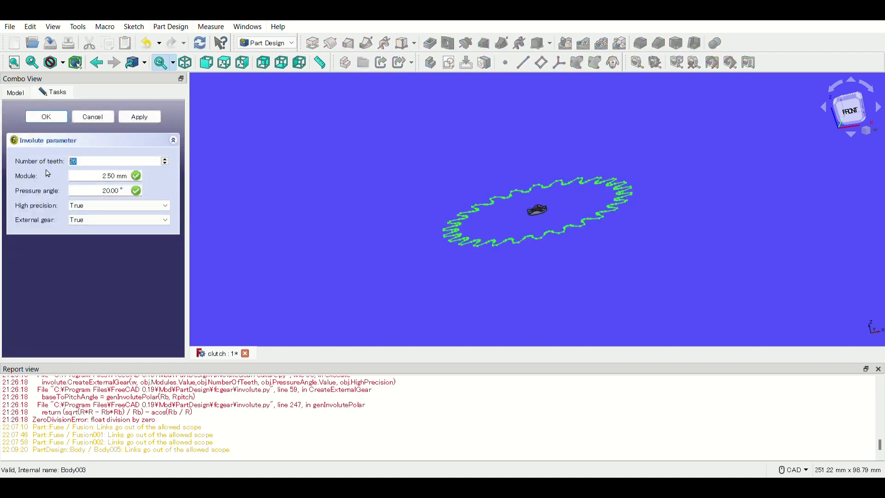
{"action": "type", "text": "8"}
{"action": "key", "text": "Tab"}
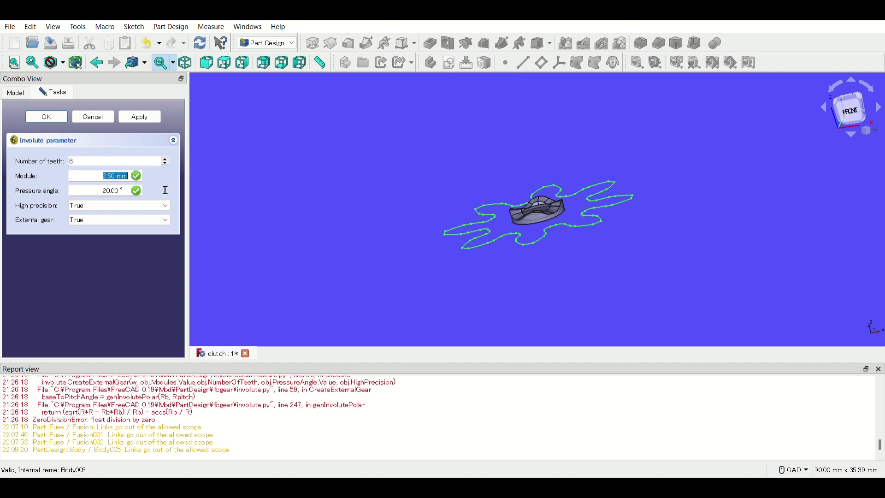
{"action": "type", "text": "5"}
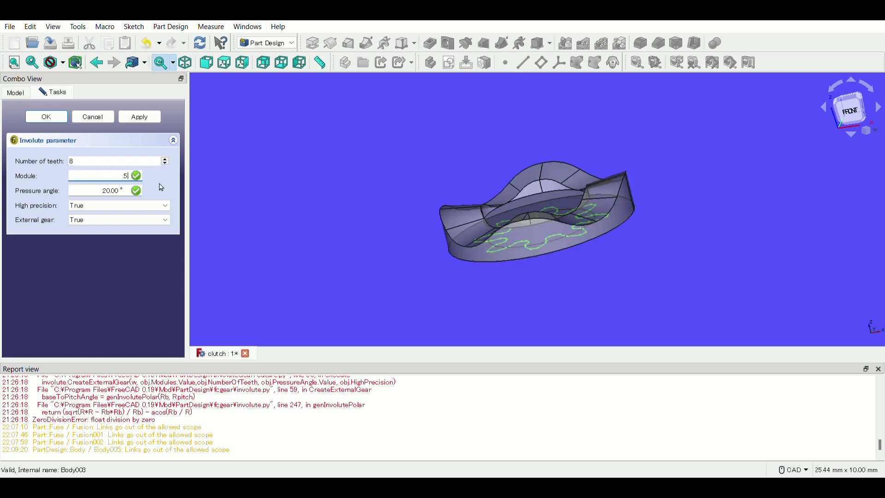
{"action": "key", "text": "Return"}
- Pad the 8-tooth gear profile in the reversed direction, away from the wave side of the ring
{"action": "left_click", "coordinate": [313, 43]}
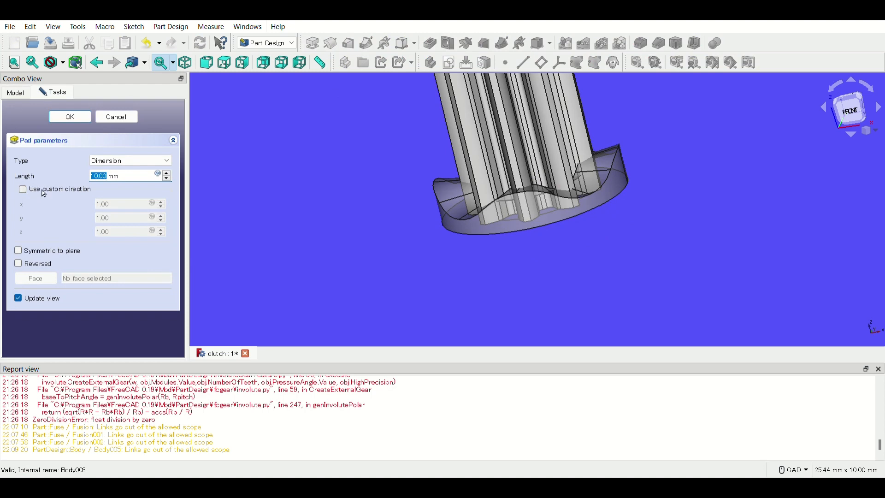
{"action": "left_click", "coordinate": [18, 263]}
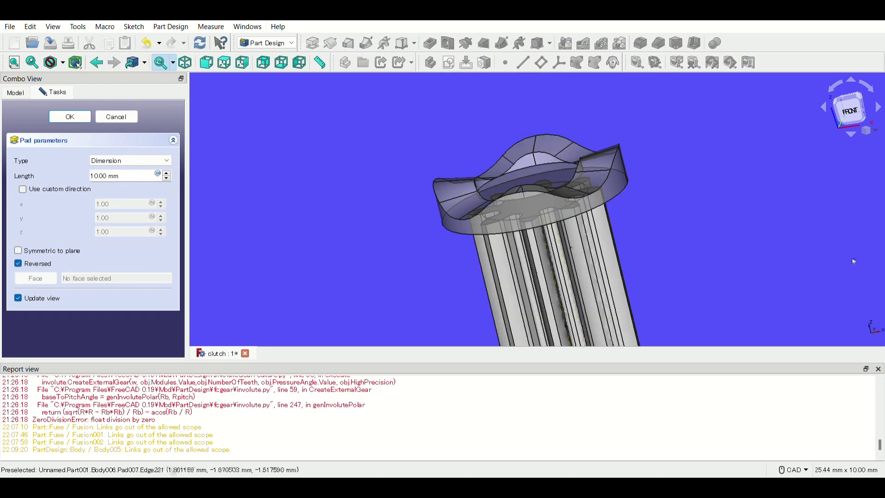
{"action": "middle_click_drag", "start_coordinate": [849, 249], "coordinate": [617, 212]}
{"action": "key", "text": "Return"}
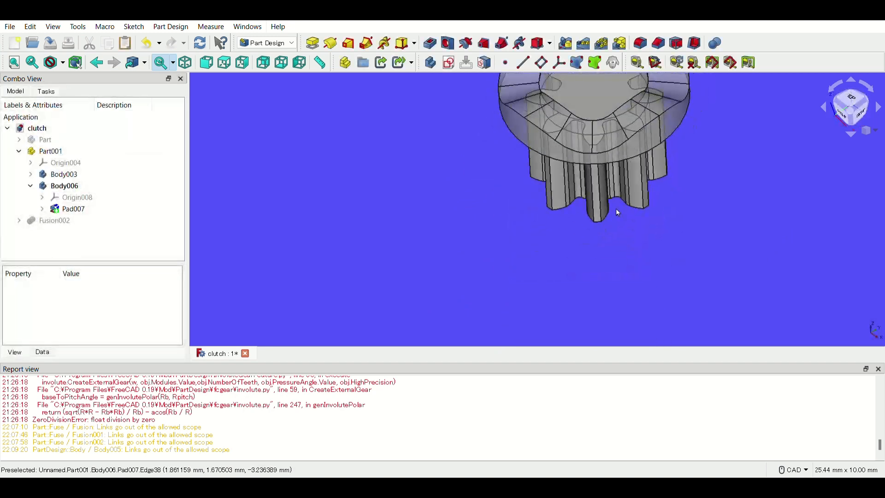
- Fuse the wave ring Body003 and the pinion Body006 with a Boolean union
{"action": "left_click", "coordinate": [65, 186]}
{"action": "left_click", "coordinate": [64, 174], "text": "ctrl"}
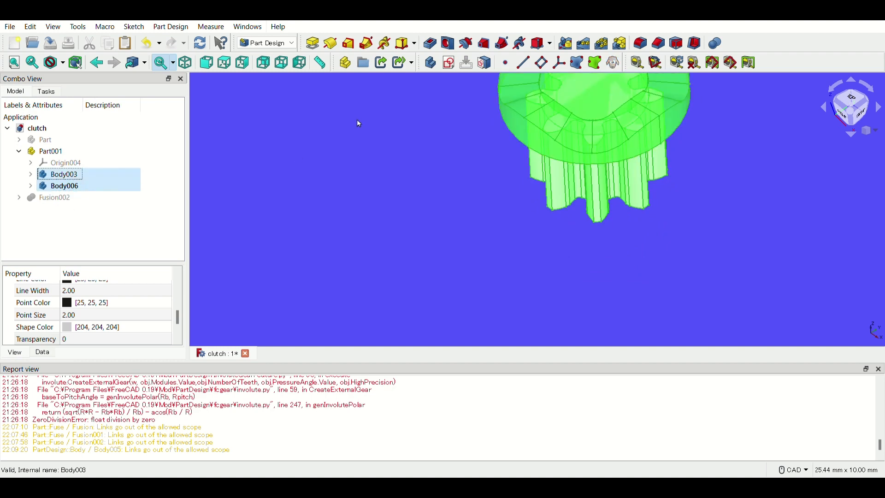
{"action": "left_click", "coordinate": [270, 43]}
{"action": "left_click", "coordinate": [273, 87]}
{"action": "left_click", "coordinate": [336, 43]}
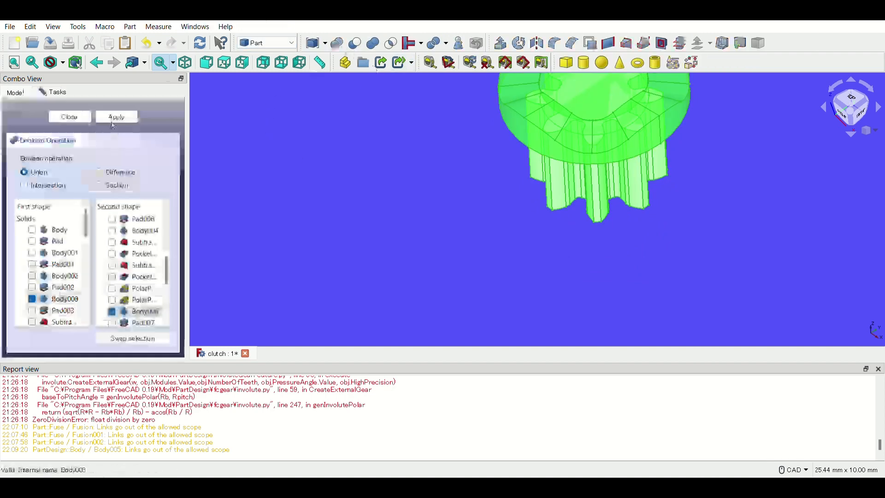
{"action": "left_click", "coordinate": [117, 117]}
{"action": "left_click", "coordinate": [69, 116]}
- Create a new body in Part001 and use Fusion003 as its base feature
{"action": "left_click", "coordinate": [55, 209]}
{"action": "left_click", "coordinate": [46, 156]}
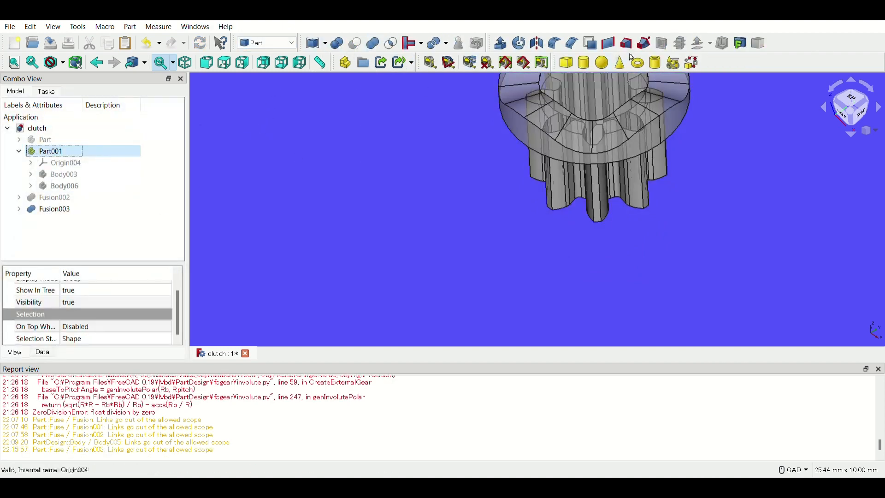
{"action": "left_click", "coordinate": [293, 45]}
{"action": "left_click", "coordinate": [282, 96]}
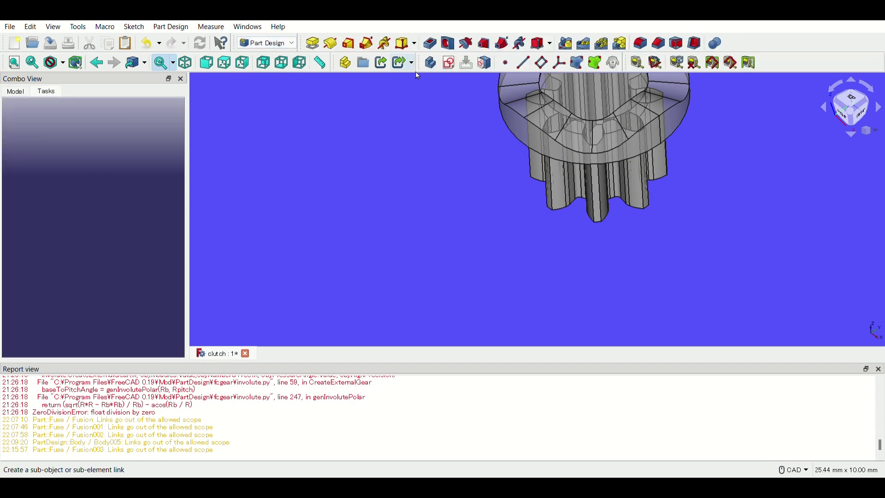
{"action": "left_click", "coordinate": [430, 62]}
{"action": "left_click_drag", "start_coordinate": [63, 221], "coordinate": [52, 151]}
{"action": "left_click_drag", "start_coordinate": [63, 221], "coordinate": [65, 197]}
- Sketch a 2 mm diameter circle centred on the origin on the flat face inside the wave ring
{"action": "middle_click_drag", "start_coordinate": [560, 201], "coordinate": [500, 156]}
{"action": "left_click", "coordinate": [500, 156]}
{"action": "left_click", "coordinate": [449, 62]}
{"action": "left_click", "coordinate": [185, 82]}
{"action": "left_click", "coordinate": [511, 238]}
{"action": "left_click", "coordinate": [535, 251]}
{"action": "left_click", "coordinate": [535, 250]}
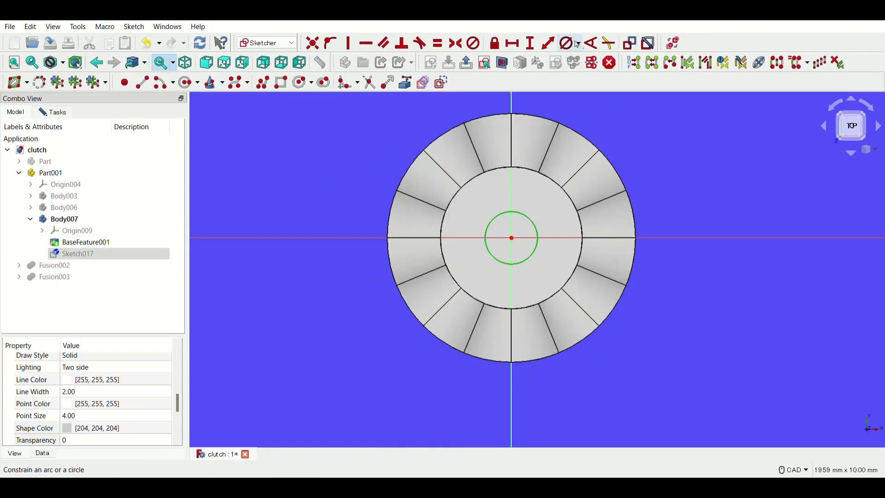
{"action": "left_click", "coordinate": [566, 43]}
{"action": "type", "text": "2"}
{"action": "key", "text": "Return"}
- Close the circle sketch and pocket it to bore through the fused ring and pinion
{"action": "left_click", "coordinate": [53, 112]}
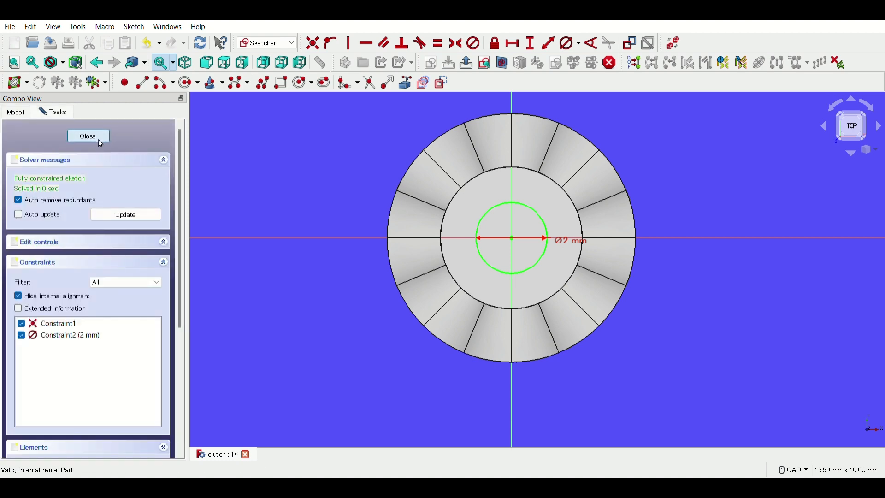
{"action": "left_click", "coordinate": [98, 140]}
{"action": "left_click", "coordinate": [429, 43]}
{"action": "left_click", "coordinate": [70, 115]}
{"action": "mouse_move", "coordinate": [571, 171]}
{"action": "middle_mouse_down"}
{"action": "mouse_move", "coordinate": [651, 210]}
{"action": "mouse_move", "coordinate": [646, 177]}
{"action": "middle_mouse_up"}
{"action": "middle_click_drag", "start_coordinate": [571, 184], "coordinate": [571, 241]}
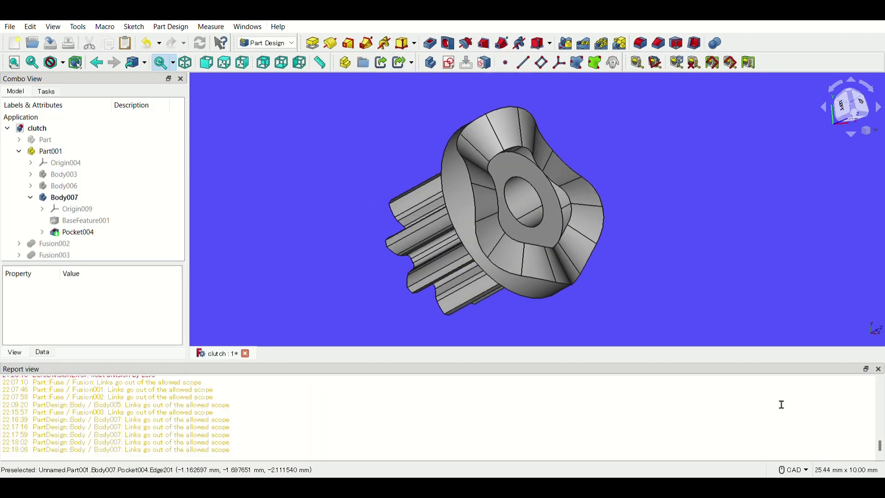
- Change the shape colour of the fused ring and pinion body, Body007, to red
{"action": "left_click", "coordinate": [878, 369]}
{"action": "left_click", "coordinate": [30, 197]}
{"action": "left_click", "coordinate": [64, 197]}
{"action": "scroll", "coordinate": [152, 414], "scroll_direction": "down", "scroll_amount": 3}
{"action": "scroll", "coordinate": [152, 414], "scroll_direction": "down", "scroll_amount": 1}
{"action": "left_click", "coordinate": [118, 398]}
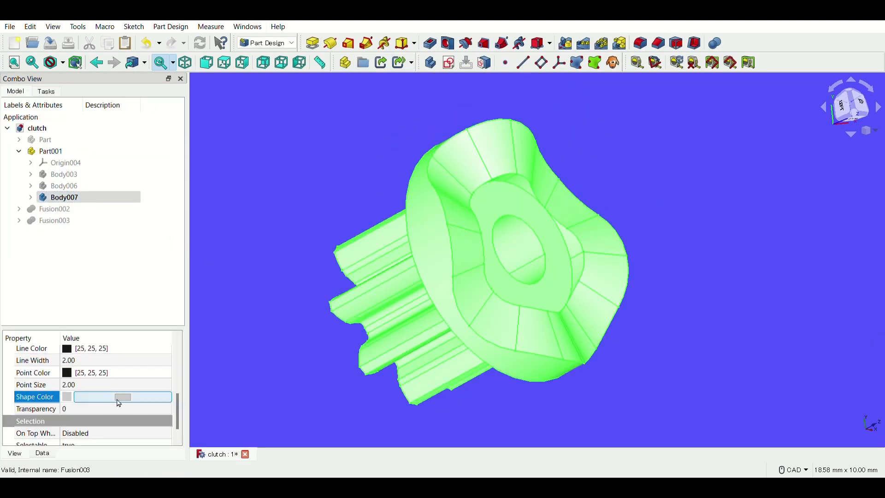
{"action": "left_click", "coordinate": [118, 399]}
{"action": "left_click", "coordinate": [324, 203]}
{"action": "left_click", "coordinate": [513, 345]}
- Set the transparency of Body007 to 50
{"action": "left_click", "coordinate": [143, 408]}
{"action": "type", "text": "50"}
{"action": "left_click", "coordinate": [277, 295]}
{"action": "middle_click_drag", "start_coordinate": [497, 231], "coordinate": [618, 240]}
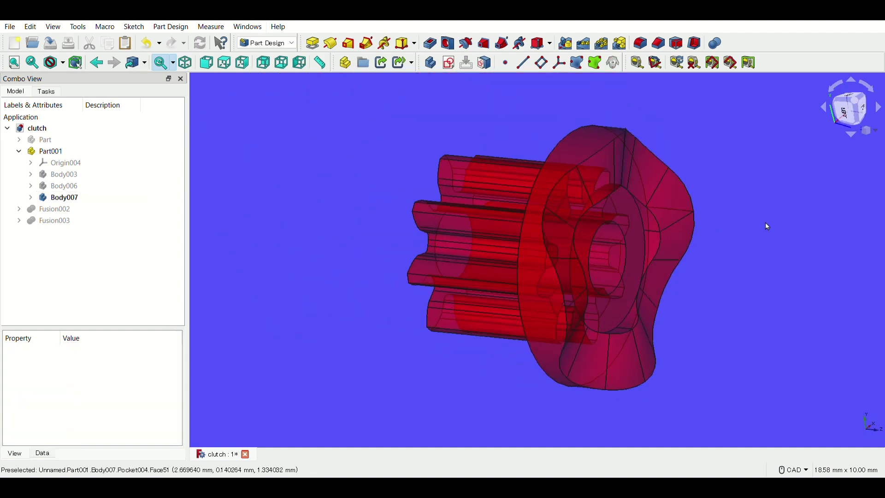
- Show the hidden gear assembly Part together with the red ring and pinion
{"action": "left_click", "coordinate": [19, 151]}
{"action": "left_click", "coordinate": [46, 139]}
{"action": "key", "text": "space"}
{"action": "left_click", "coordinate": [286, 295]}
- Change the shape colour of the fused gear body, Body005, to blue
{"action": "middle_click_drag", "start_coordinate": [401, 341], "coordinate": [336, 210]}
{"action": "left_click", "coordinate": [19, 139]}
{"action": "left_click", "coordinate": [82, 210]}
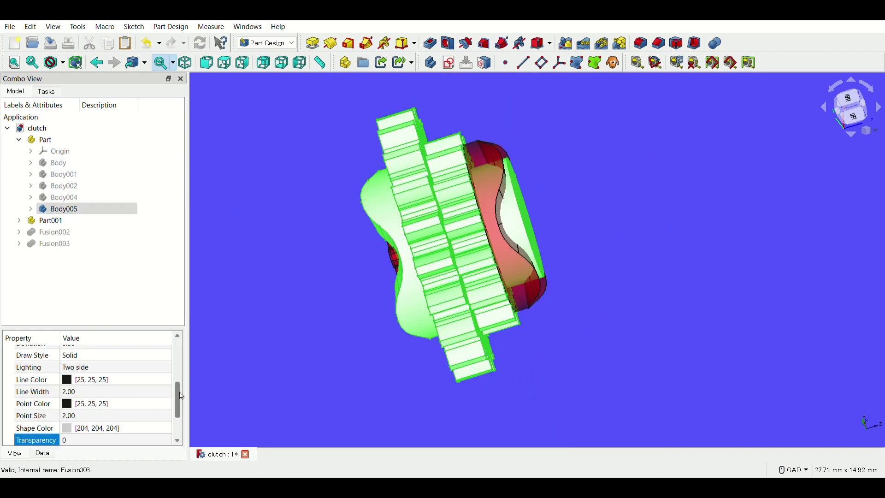
{"action": "left_click", "coordinate": [325, 304]}
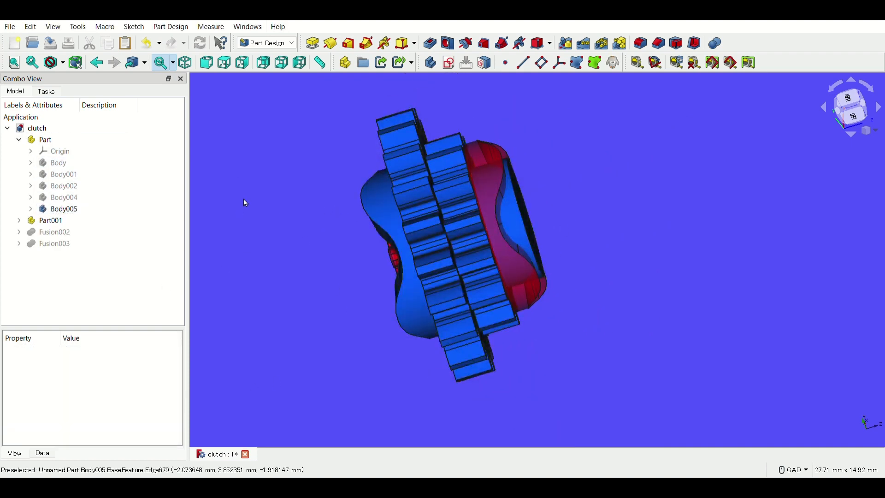
{"action": "left_click", "coordinate": [82, 210]}
- Transform the blue Part by moving it along its axis off the red ring and rotating it 45° about that axis
{"action": "left_click", "coordinate": [19, 140]}
{"action": "right_click", "coordinate": [53, 140]}
{"action": "left_click", "coordinate": [111, 160]}
{"action": "left_click_drag", "start_coordinate": [589, 203], "coordinate": [700, 168]}
{"action": "middle_click_drag", "start_coordinate": [574, 155], "coordinate": [537, 251]}
{"action": "left_click_drag", "start_coordinate": [514, 183], "coordinate": [510, 237]}
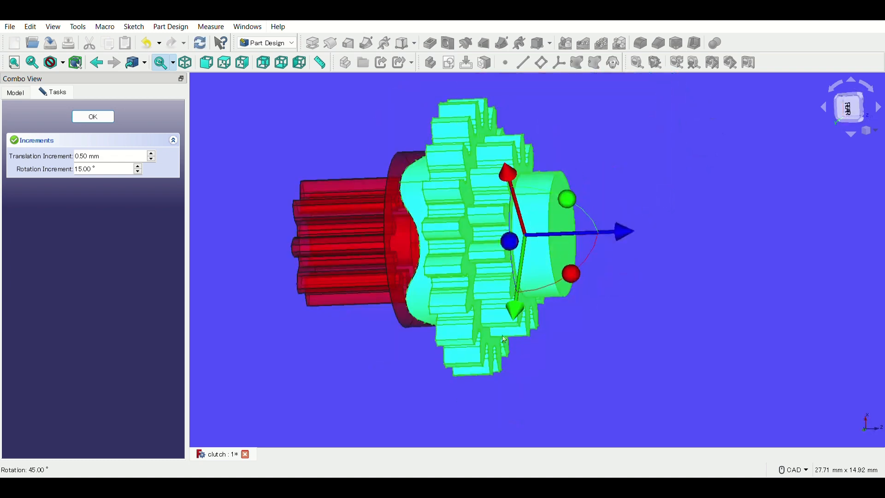
- Shift the blue Part slightly along its axis so the two wave faces meet, and finish the transform
{"action": "middle_click_drag", "start_coordinate": [583, 286], "coordinate": [602, 369]}
{"action": "scroll", "coordinate": [581, 217], "scroll_direction": "down", "scroll_amount": 3}
{"action": "middle_click_drag", "start_coordinate": [563, 131], "coordinate": [550, 203]}
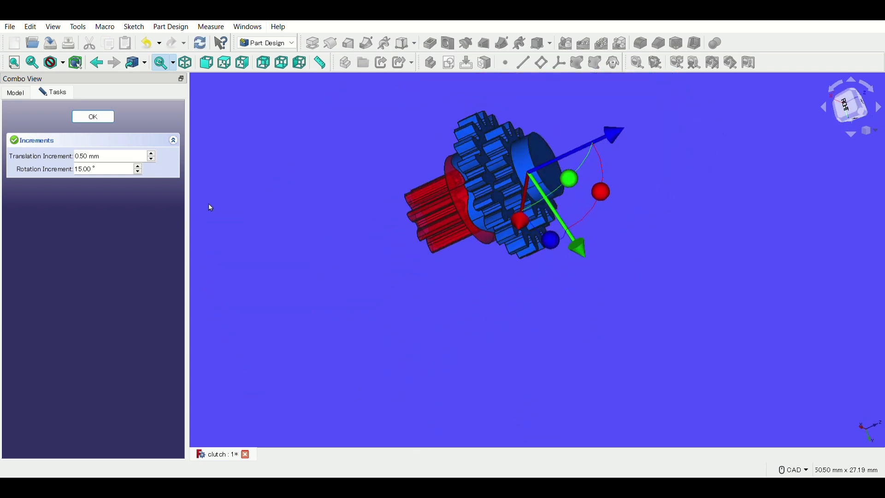
{"action": "left_click_drag", "start_coordinate": [614, 135], "coordinate": [622, 131]}
{"action": "left_click", "coordinate": [94, 117]}
- Activate Body005 and start a new sketch on the end face of its cylindrical hub
{"action": "middle_click_drag", "start_coordinate": [595, 258], "coordinate": [516, 291]}
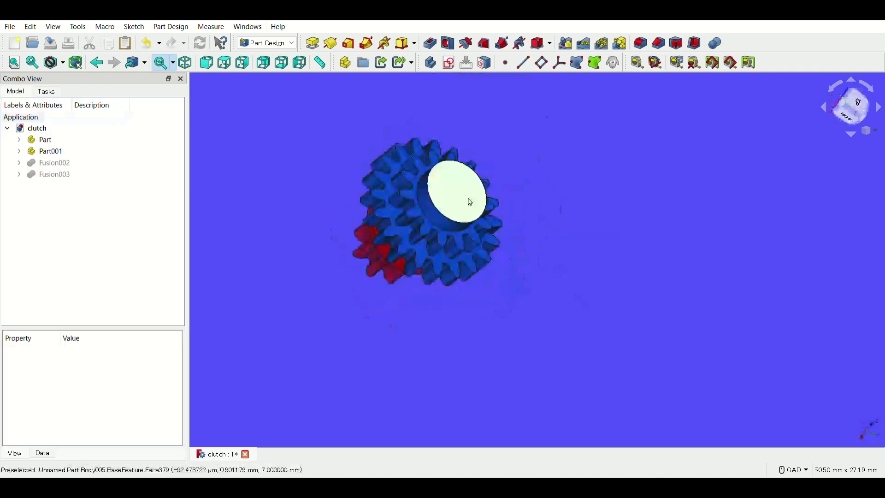
{"action": "left_click", "coordinate": [469, 200]}
{"action": "left_click", "coordinate": [69, 209]}
{"action": "left_click", "coordinate": [169, 227]}
{"action": "left_click", "coordinate": [454, 190]}
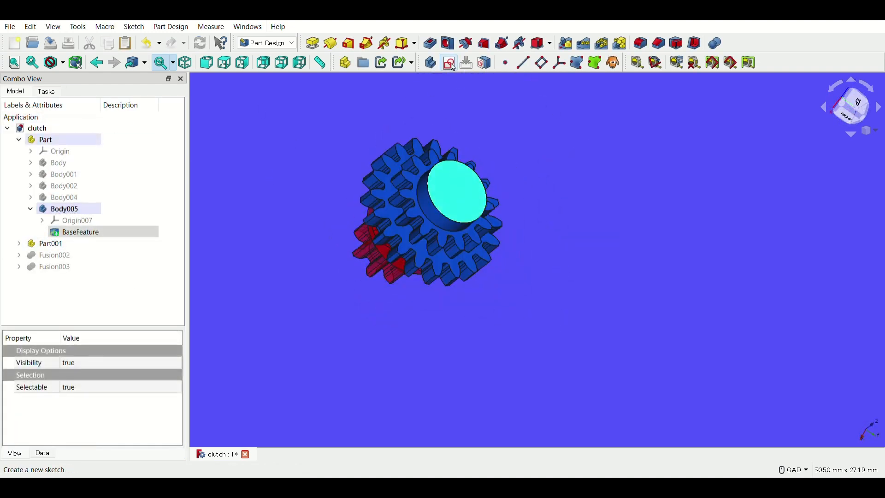
{"action": "left_click", "coordinate": [449, 63]}
- Sketch a circle centred on the origin of the hub face, constrain its diameter to 2 mm, and close the sketch
{"action": "left_click", "coordinate": [185, 82]}
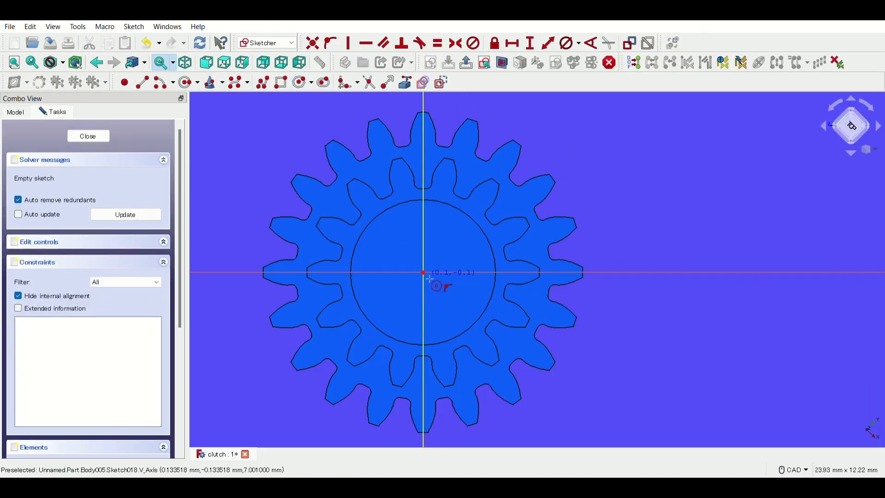
{"action": "left_click", "coordinate": [423, 273]}
{"action": "left_click", "coordinate": [457, 259]}
{"action": "left_click", "coordinate": [457, 259]}
{"action": "left_click", "coordinate": [566, 43]}
{"action": "type", "text": "2"}
{"action": "key", "text": "Return"}
{"action": "left_click", "coordinate": [107, 136]}
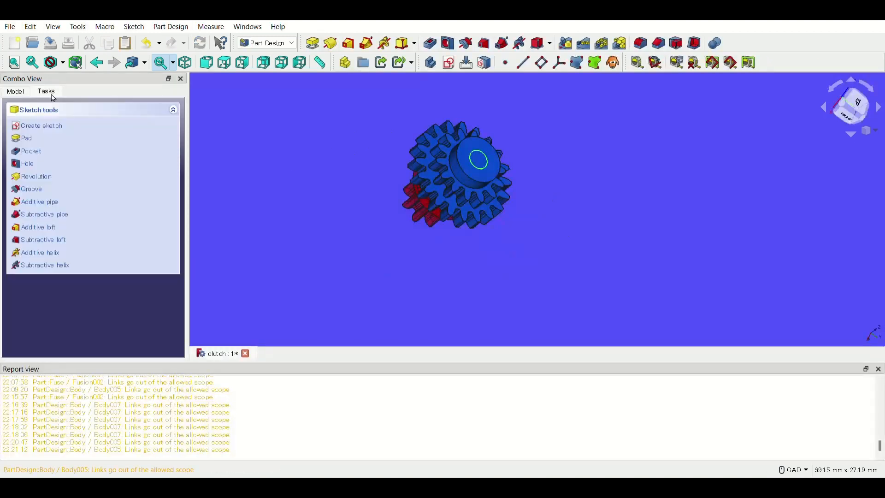
- Pocket the circle sketch to bore the blue gear body along its axis
{"action": "left_click", "coordinate": [430, 43]}
{"action": "key", "text": "Return"}
{"action": "left_click", "coordinate": [878, 368]}
{"action": "middle_click_drag", "start_coordinate": [553, 277], "coordinate": [694, 382]}
{"action": "middle_click_drag", "start_coordinate": [572, 279], "coordinate": [578, 182]}
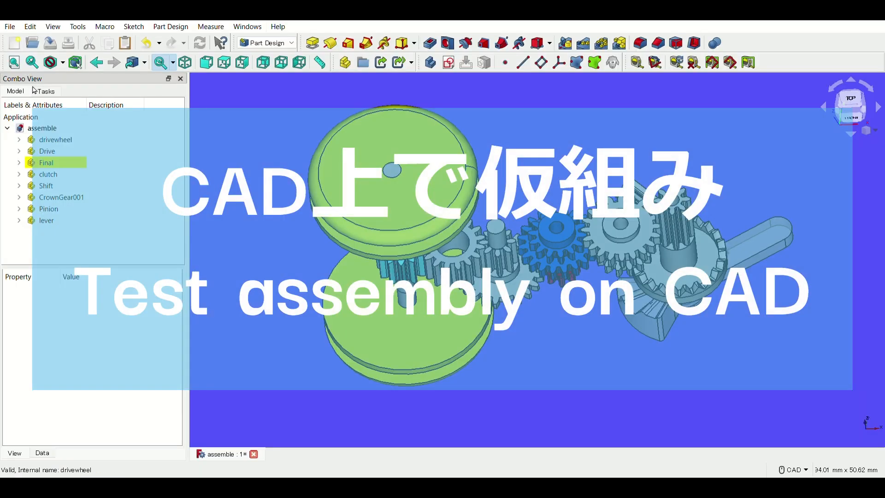
- Save the assembly document and check how the gears mesh from different angles
{"action": "left_click", "coordinate": [51, 44]}
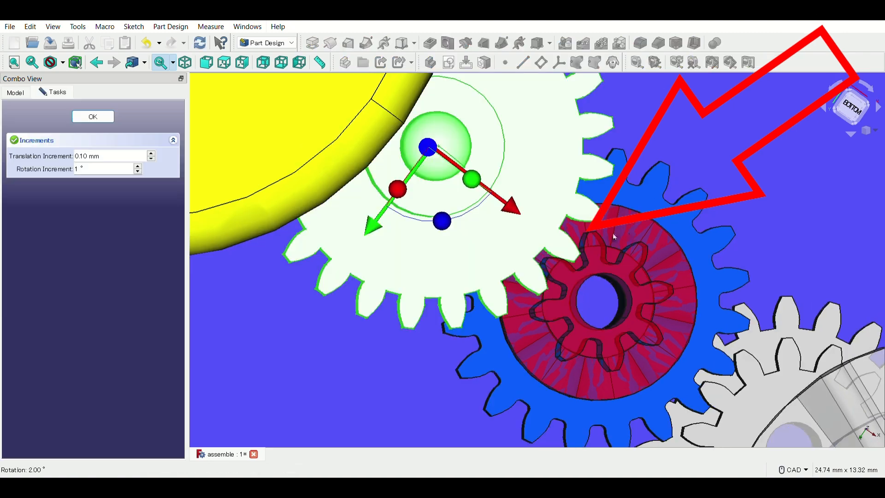
{"action": "middle_click_drag", "start_coordinate": [613, 236], "coordinate": [597, 239]}
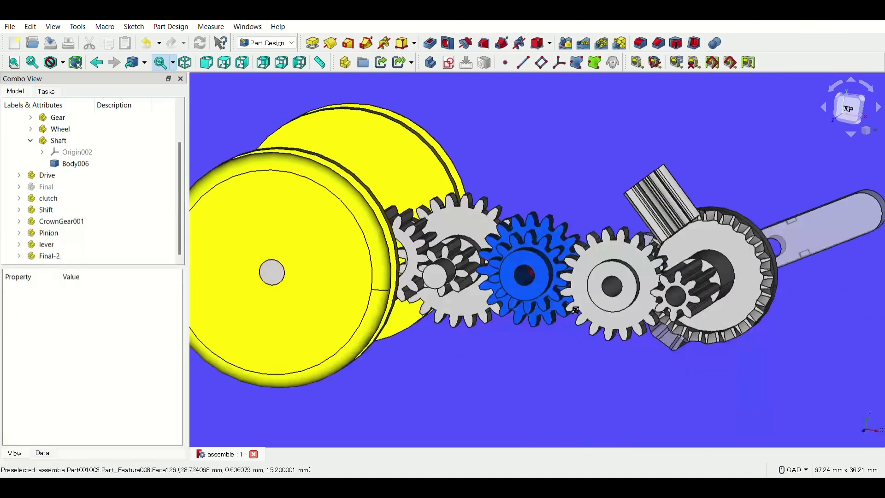
{"action": "middle_click_drag", "start_coordinate": [581, 322], "coordinate": [573, 363]}
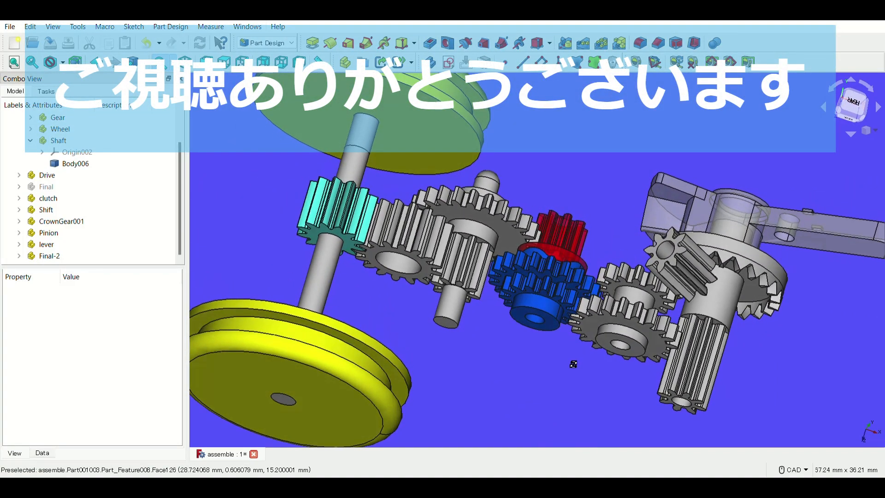